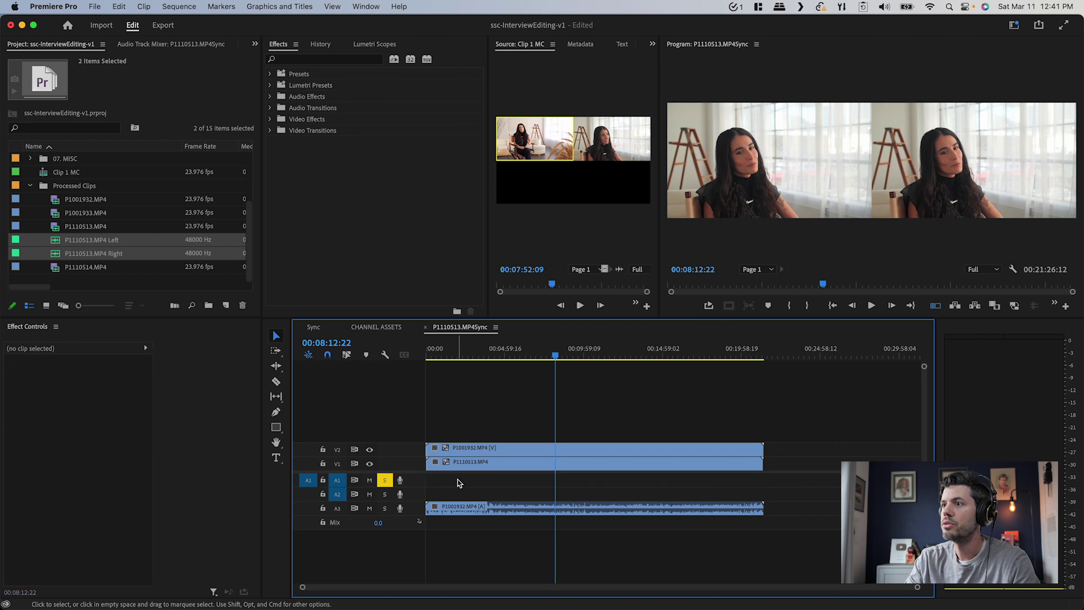
Place the Left and Right audio on A1 and A2, then solo and play the Left track
drag(57, 242, 435, 483)
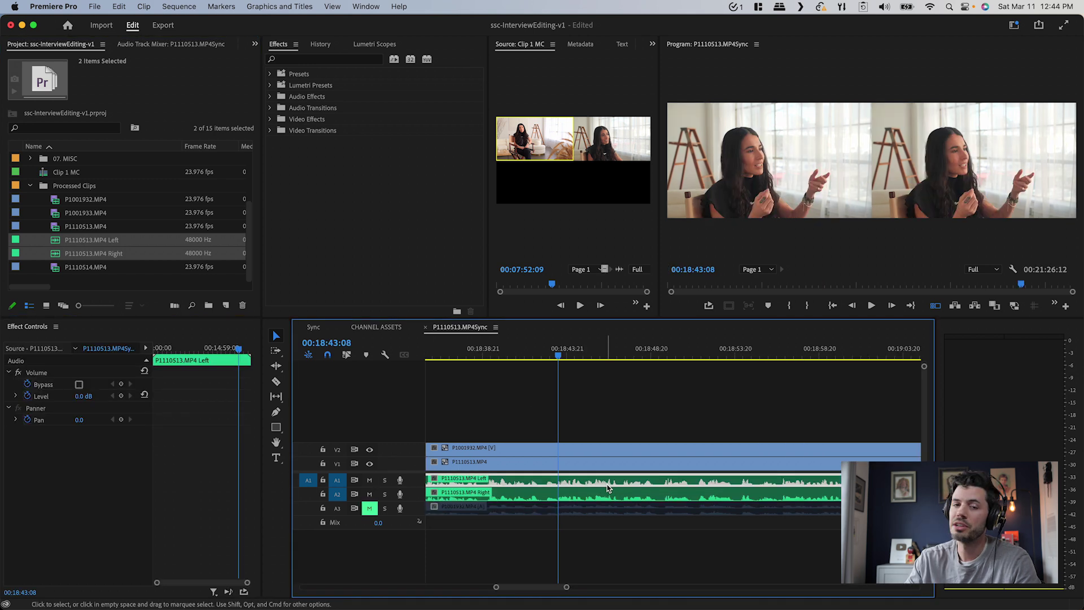
click(609, 495)
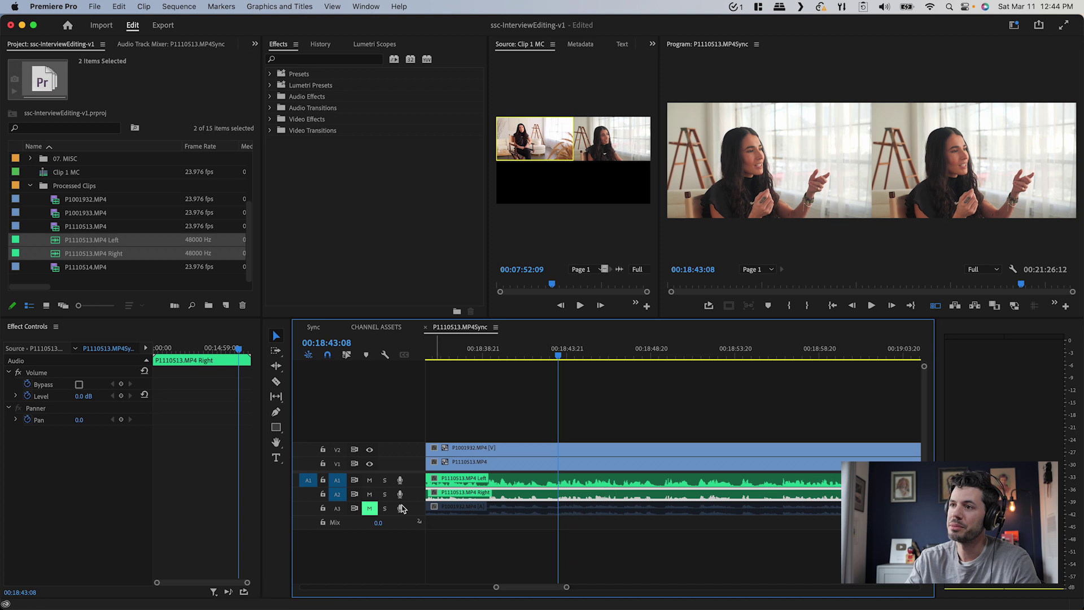
click(385, 481)
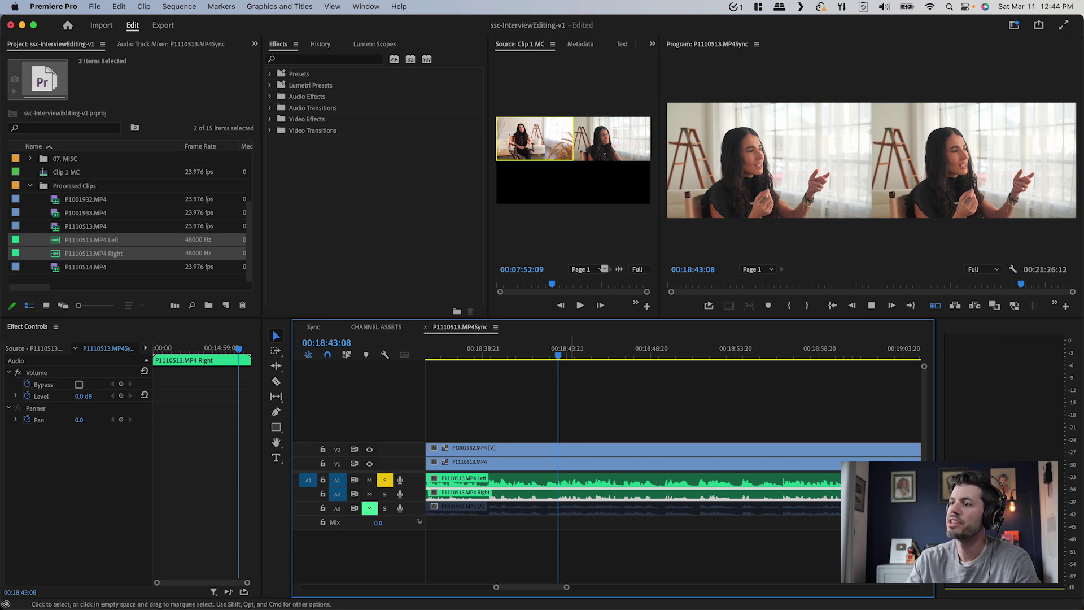
key(space)
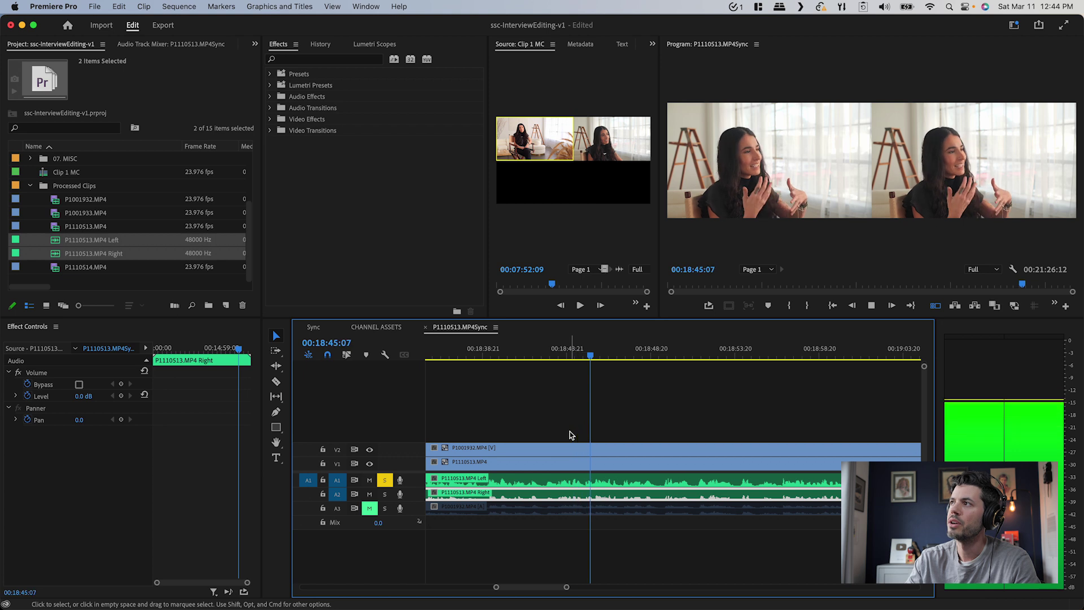
key(space)
Solo the Right track instead and replay the same passage to compare
click(384, 480)
click(384, 494)
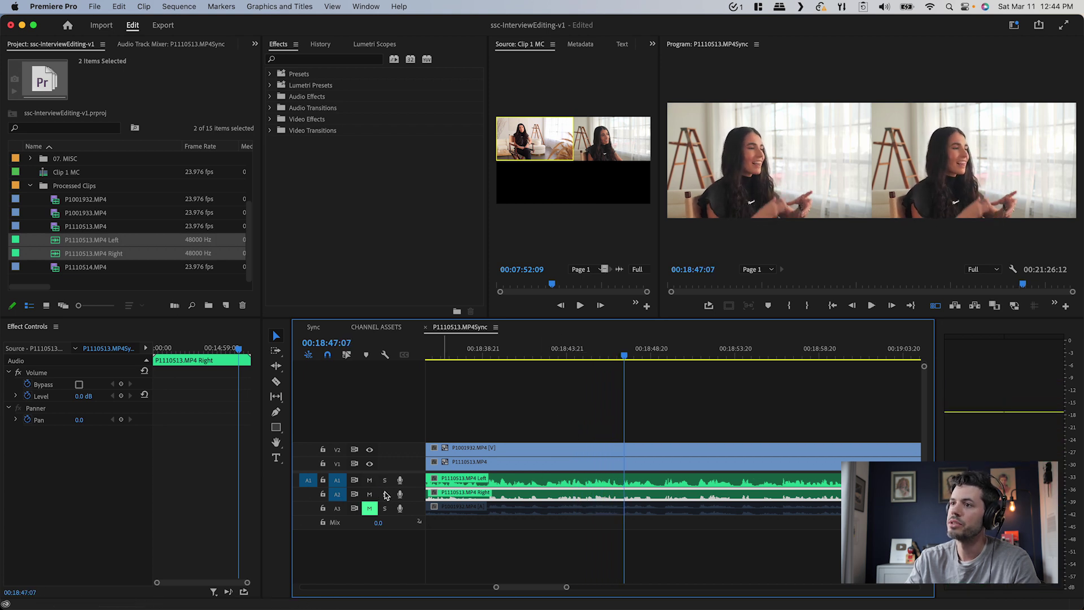
click(553, 485)
key(space)
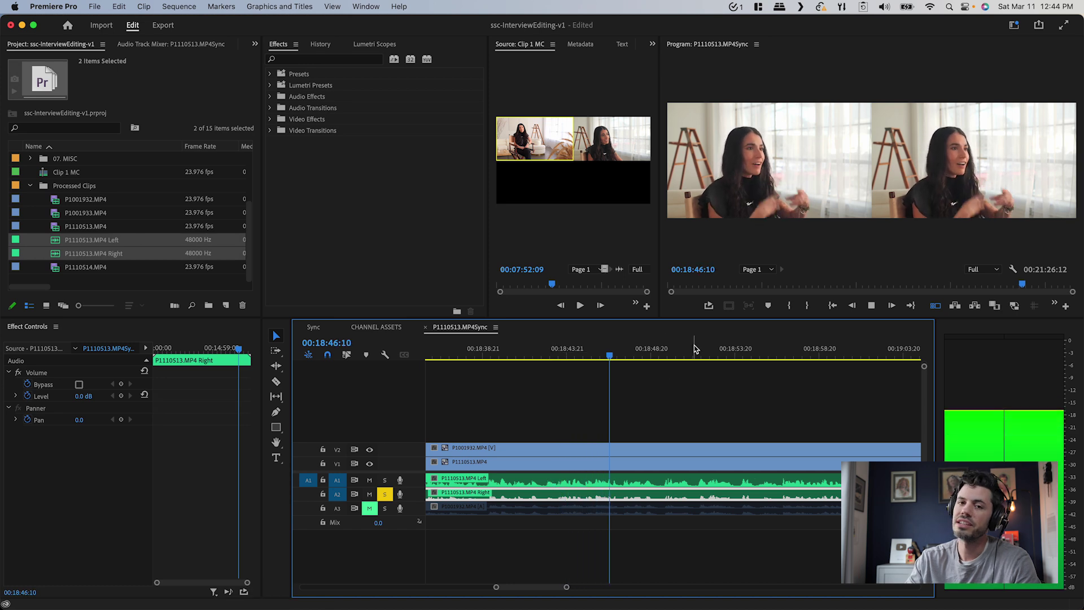
key(space)
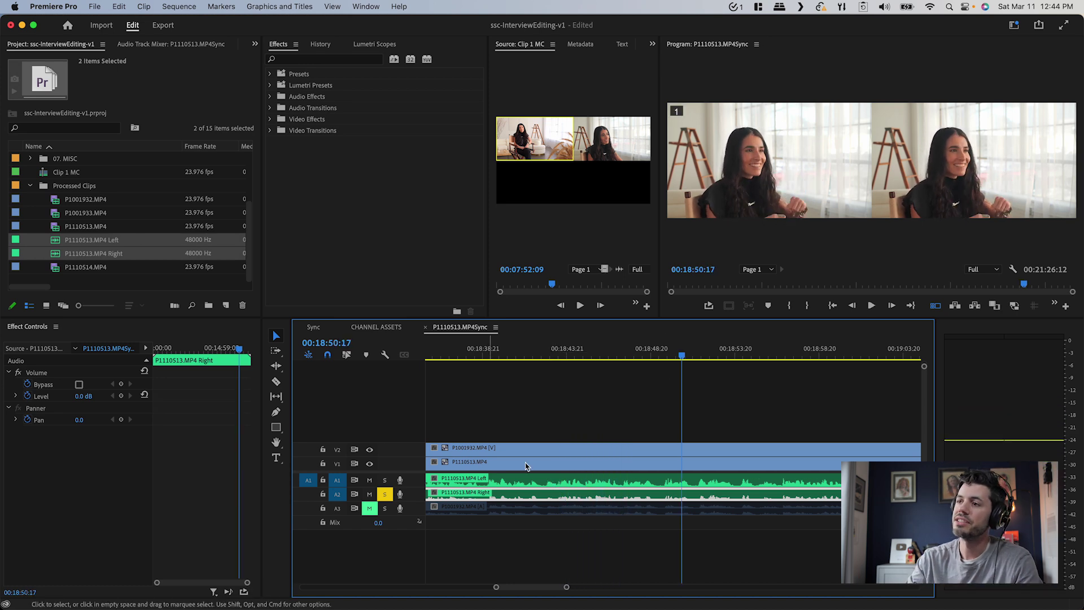
key(minus)
key(minus)
key(minus)
key(minus)
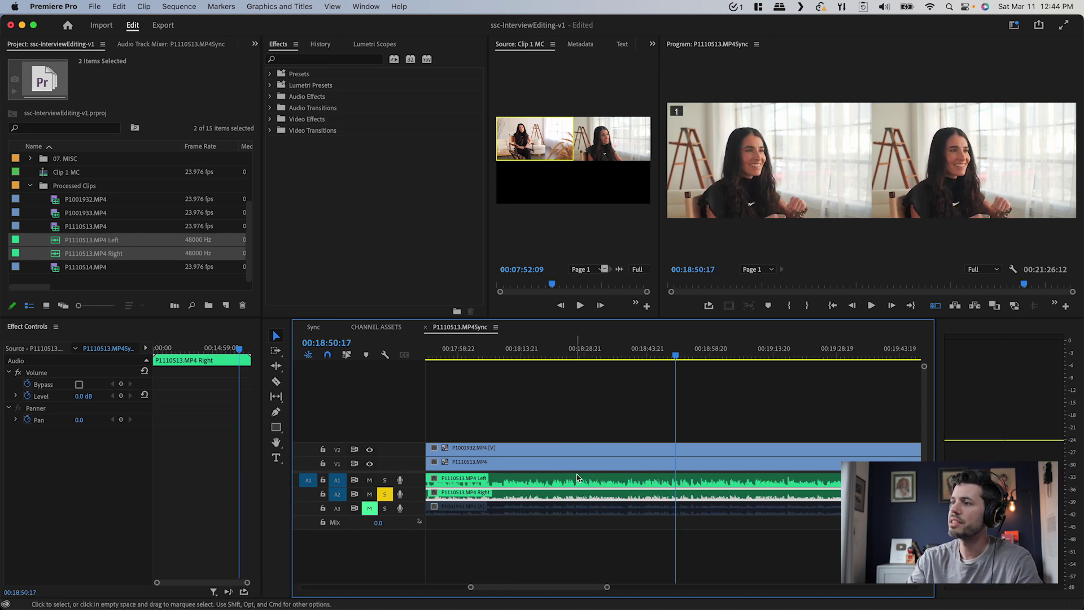
key(minus)
key(minus)
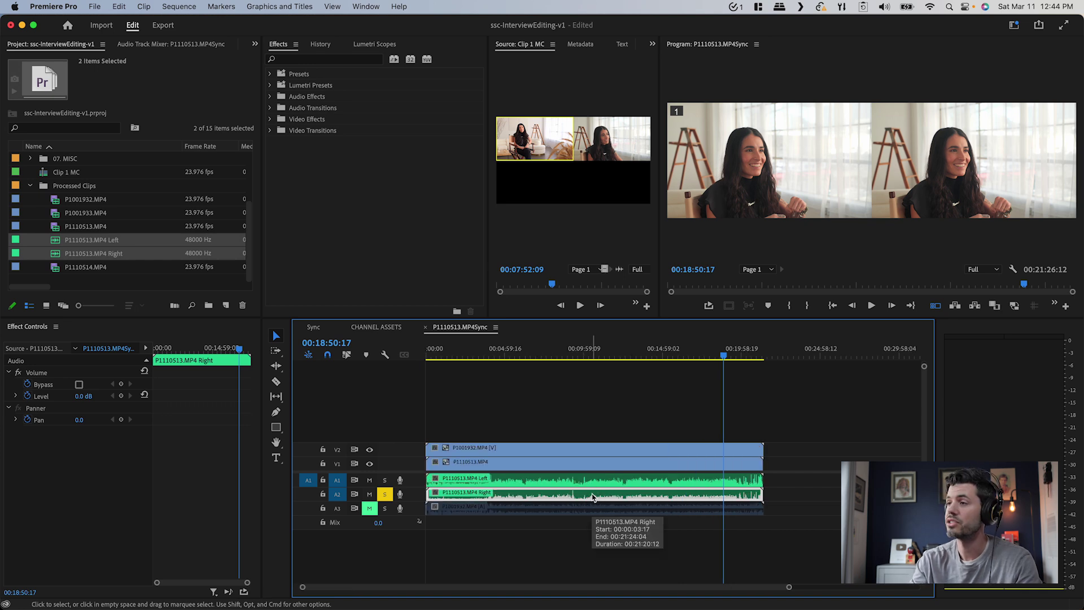
Boost the Right audio clip's gain by 10 dB and play it back
key(g)
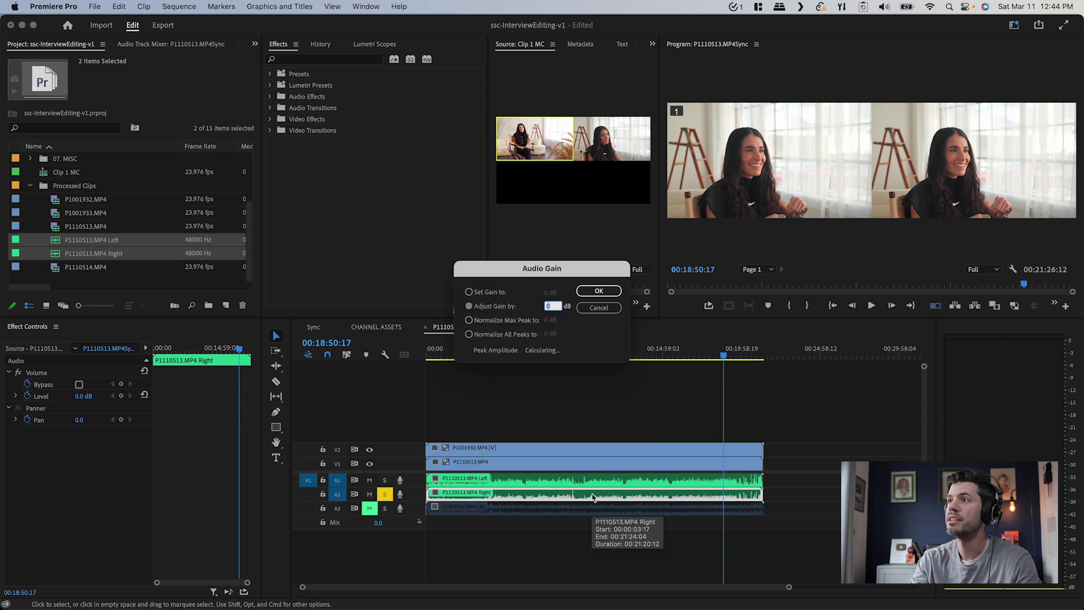
key(Return)
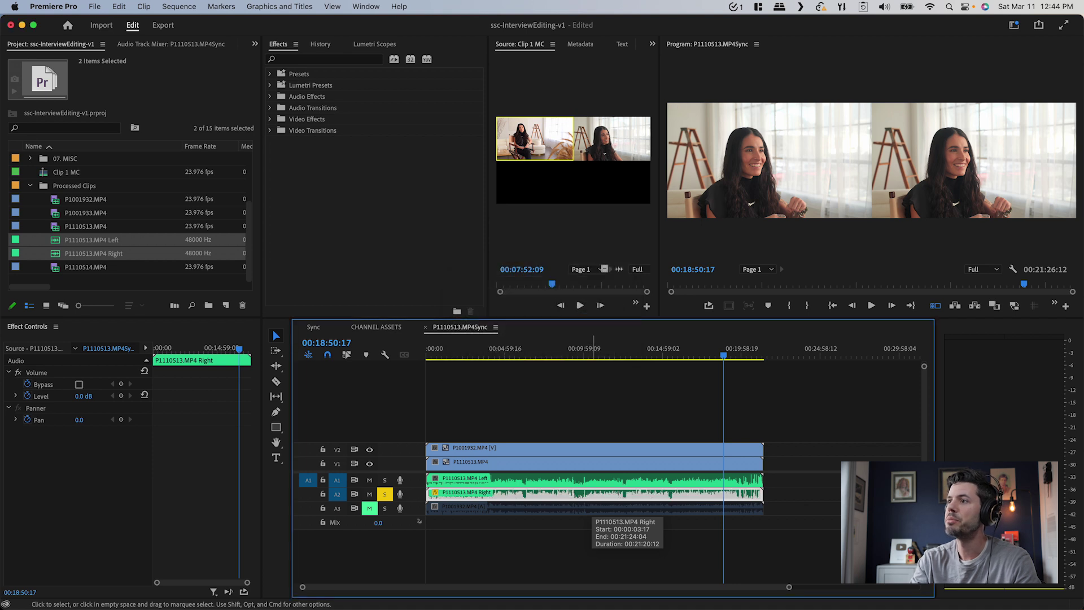
key(equal)
key(equal)
key(equal)
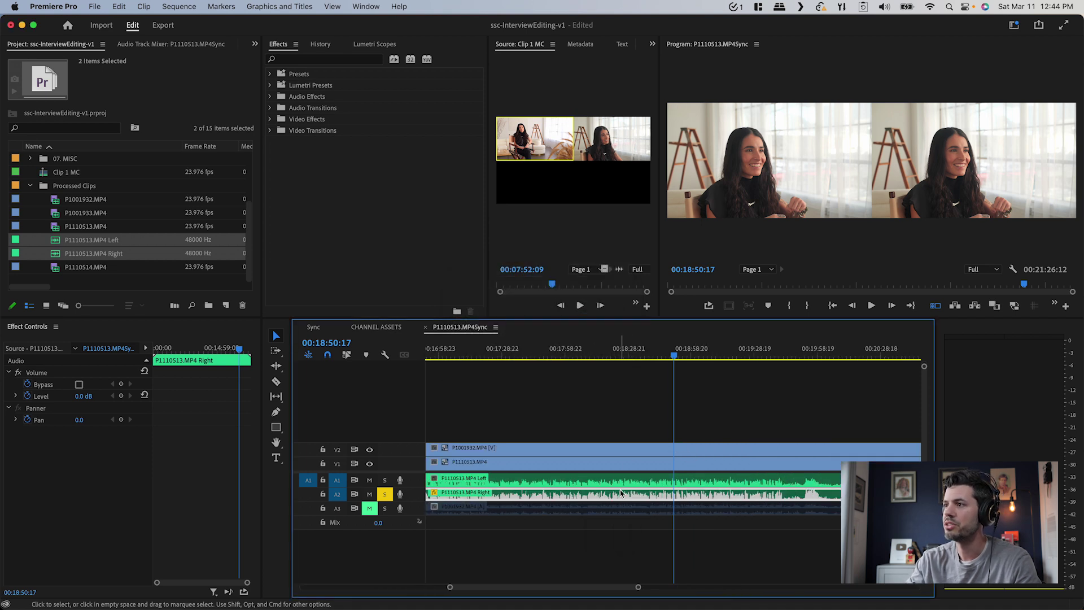
click(630, 489)
key(space)
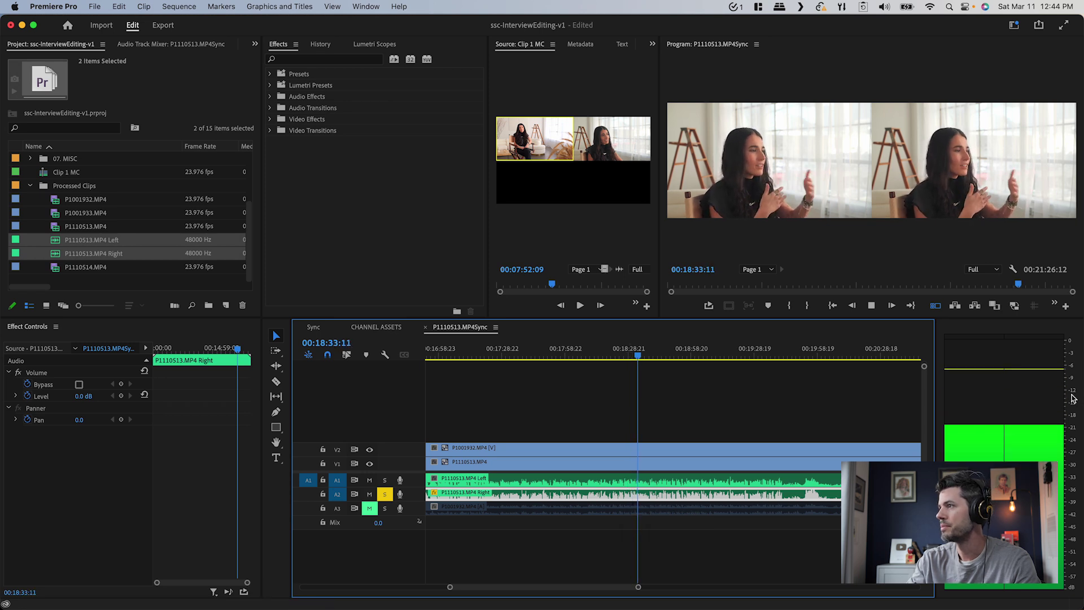
key(space)
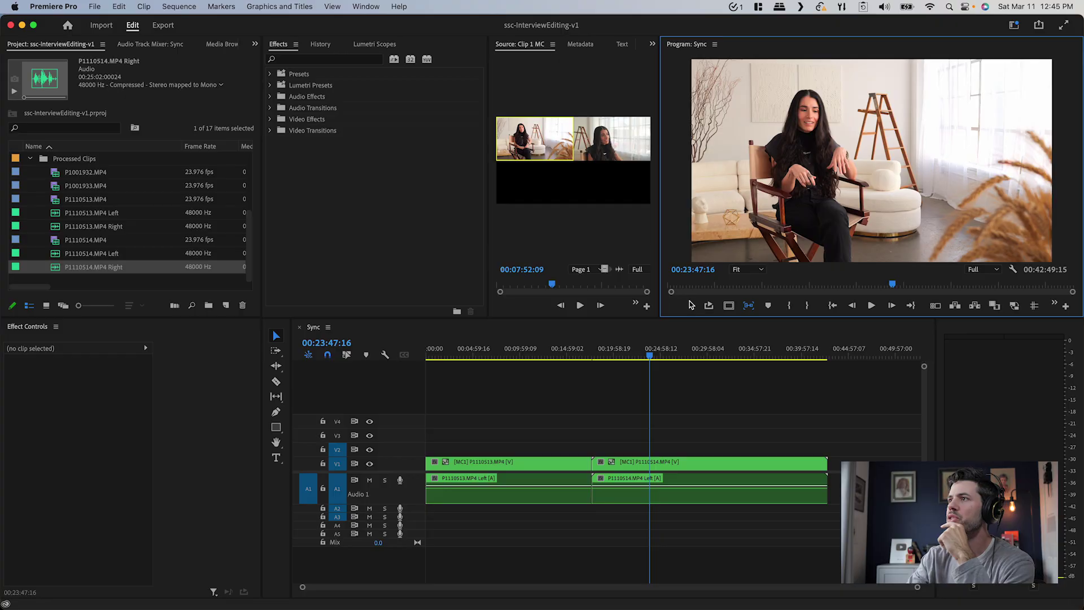
View the P1110514.MP4Sync sequence in a full-screen program monitor
key(grave)
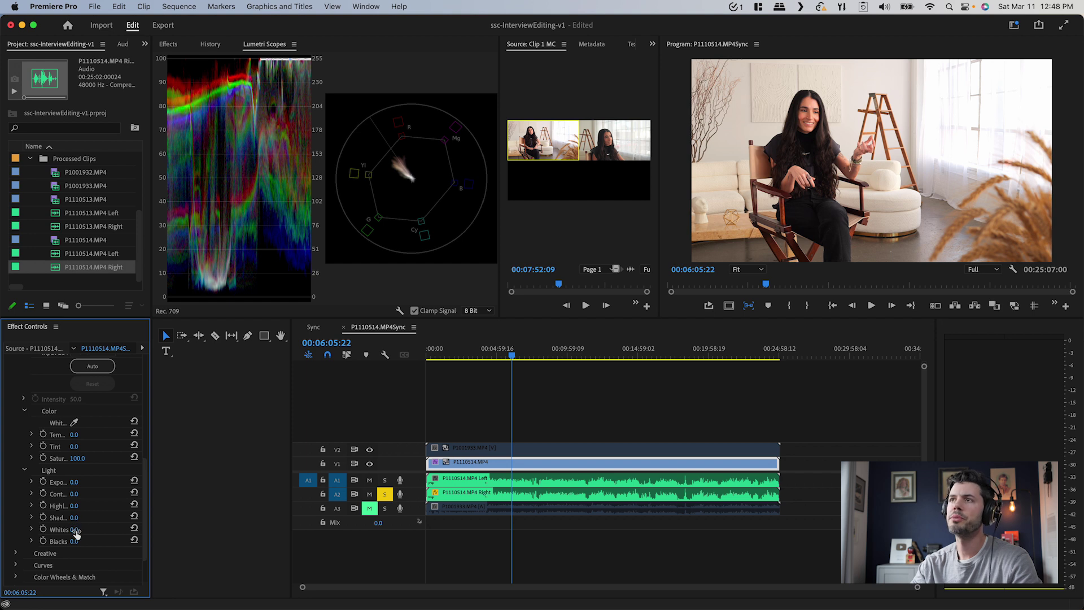
Draw a four-point Lumetri Color mask around the bright window on the right
drag(74, 530, 79, 531)
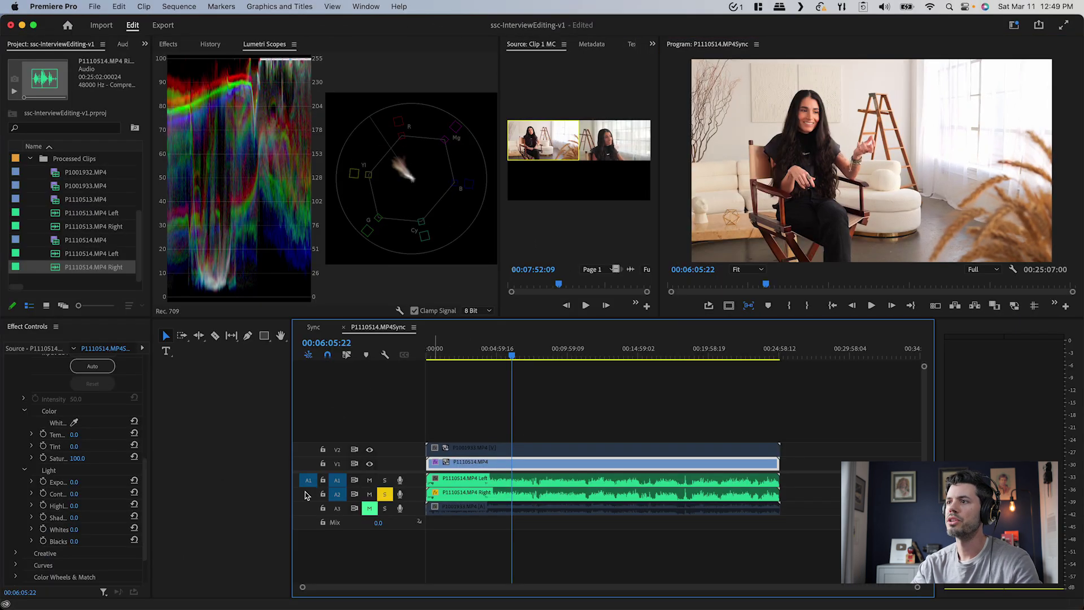
scroll(113, 463, up, 5)
click(61, 447)
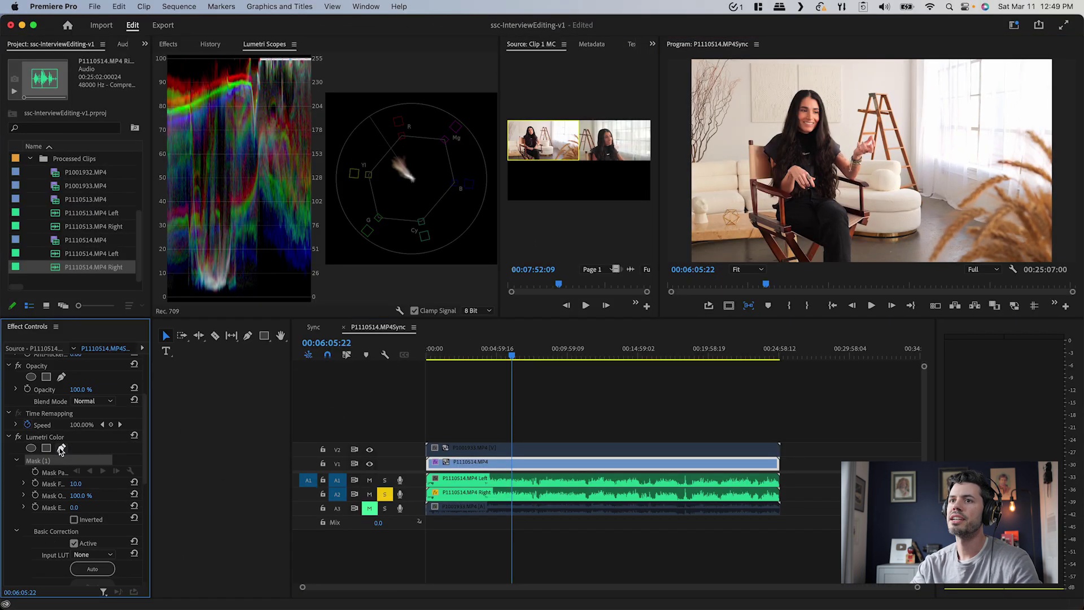
click(919, 57)
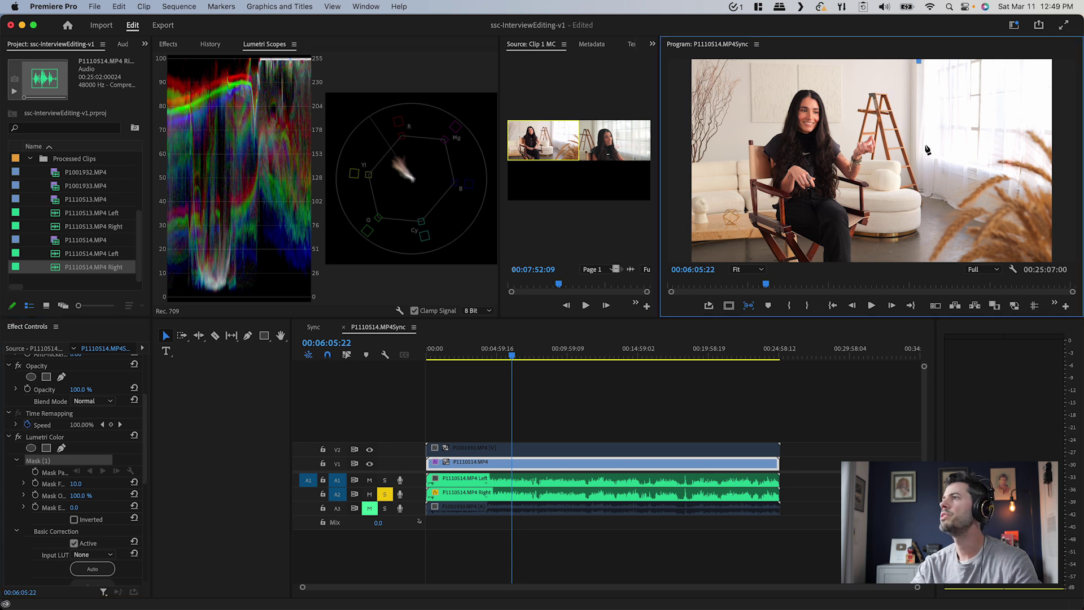
click(922, 169)
click(1061, 202)
click(1073, 56)
key(minus)
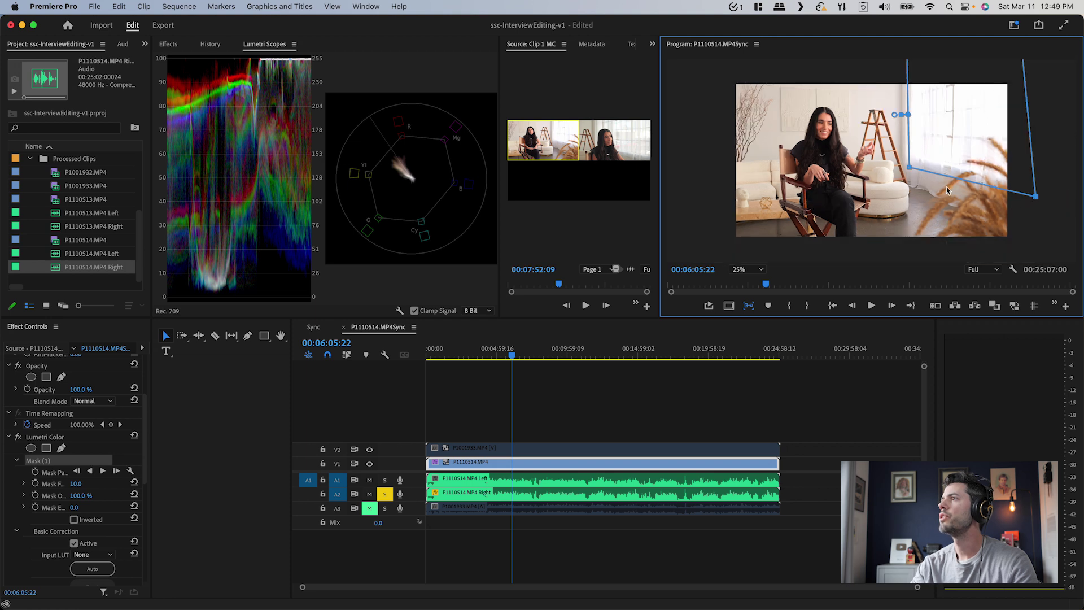
drag(910, 168, 907, 166)
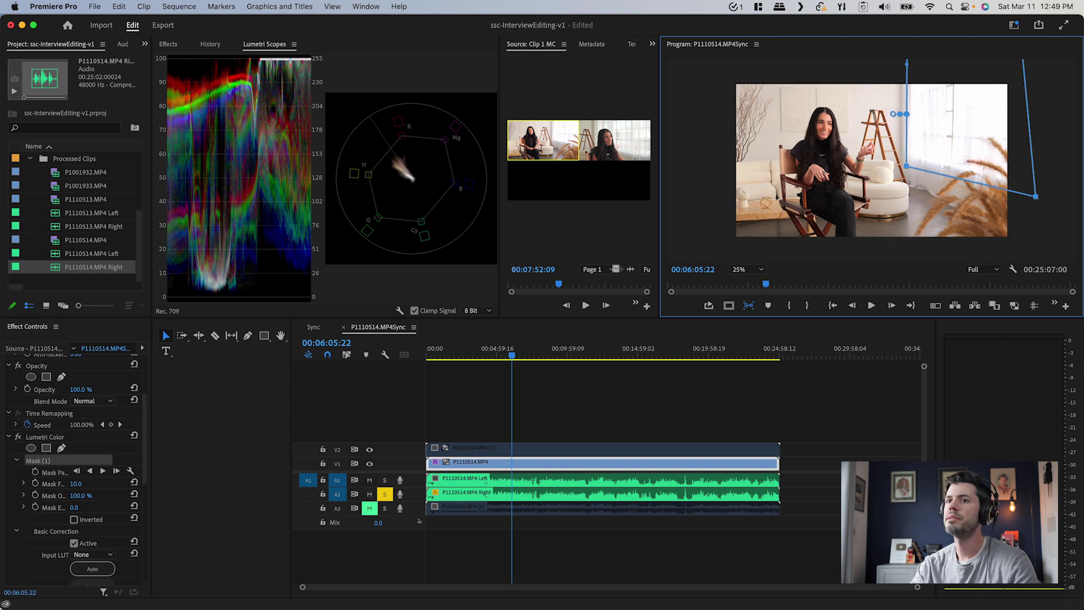
Set the mask feather to about 396 and pull the whites inside it to -34
drag(152, 477, 259, 472)
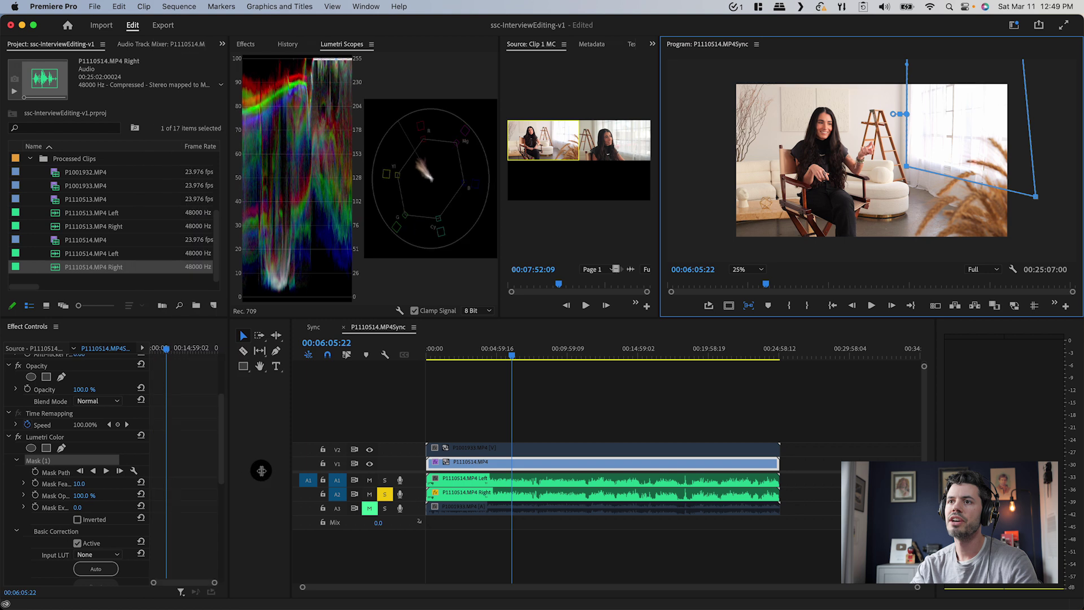
drag(105, 483, 104, 483)
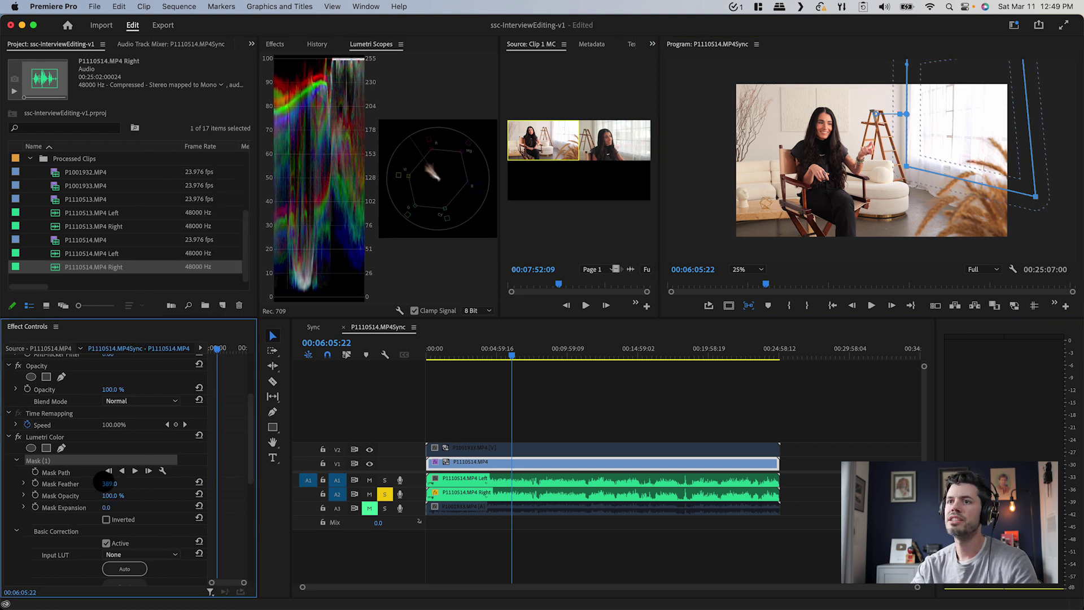
drag(103, 483, 118, 482)
scroll(155, 494, down, 6)
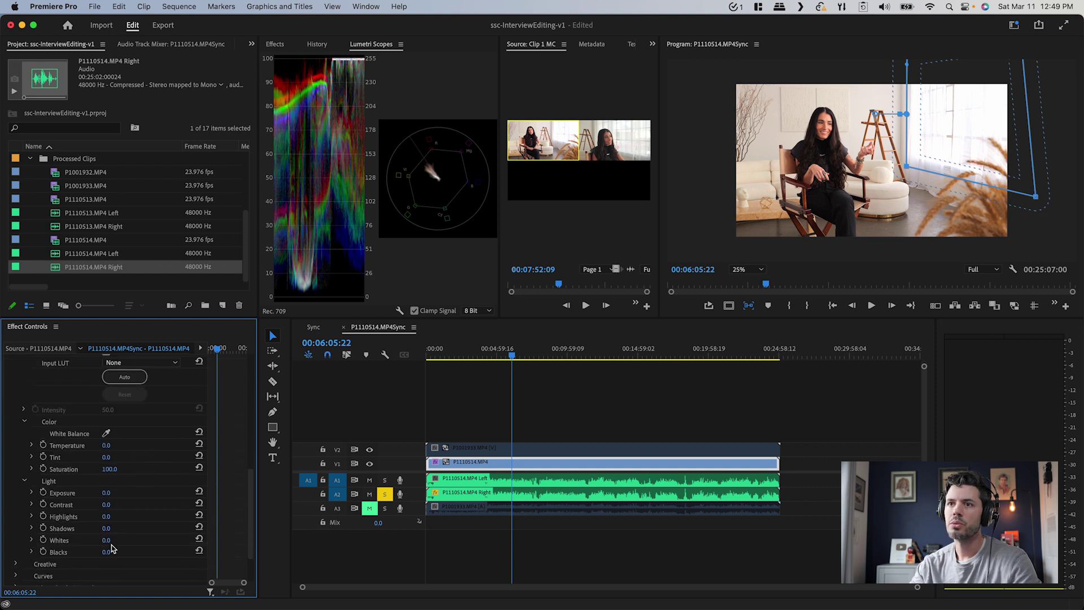
drag(106, 541, 108, 540)
key(grave)
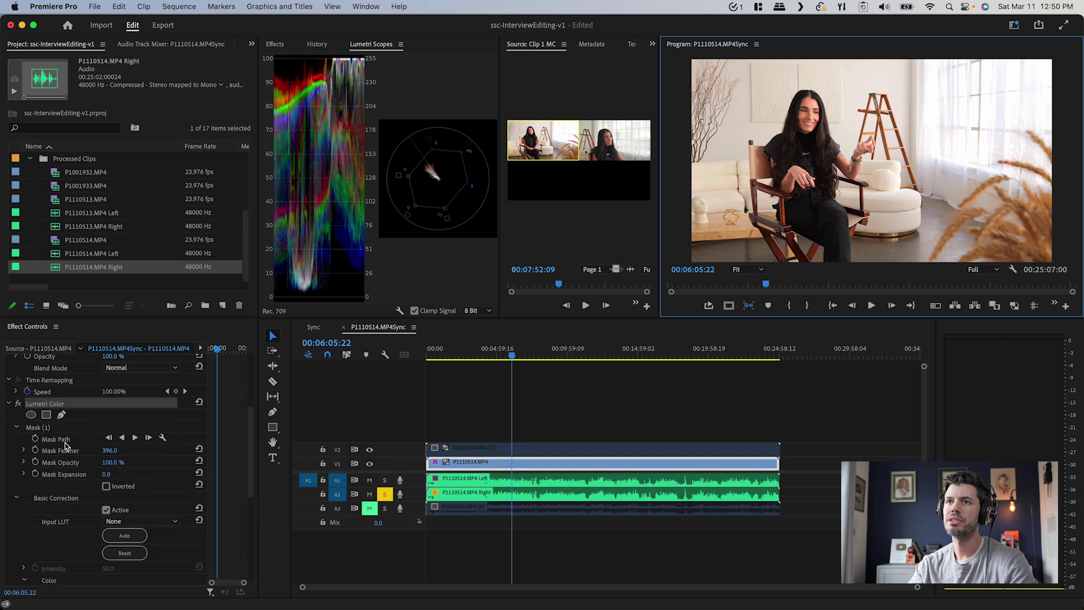
Paste a second Lumetri Color with a -2.0 vignette and compare it on and off
click(9, 403)
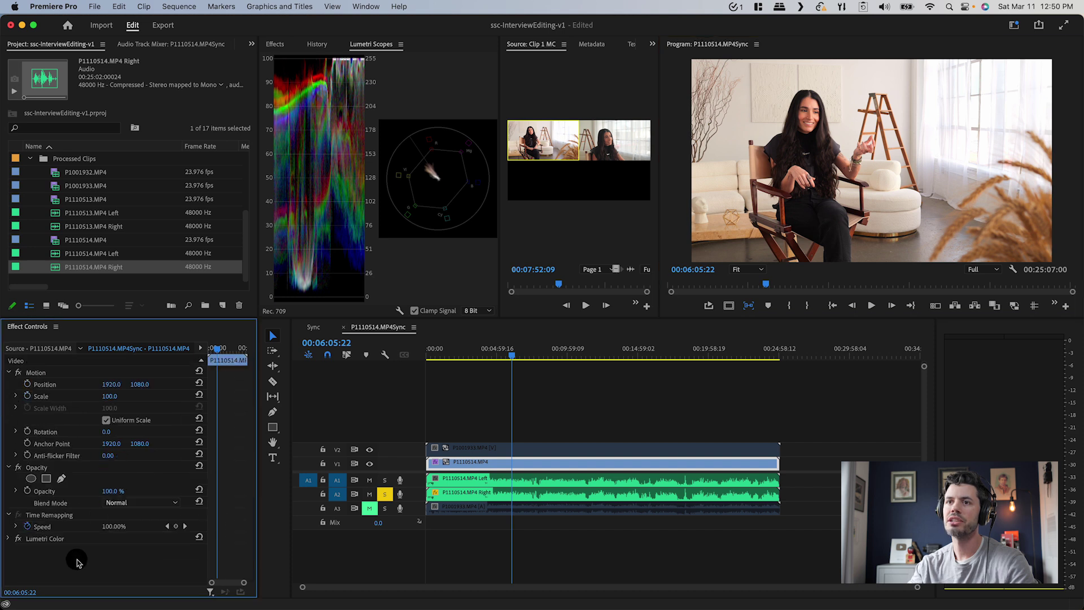
key(super+v)
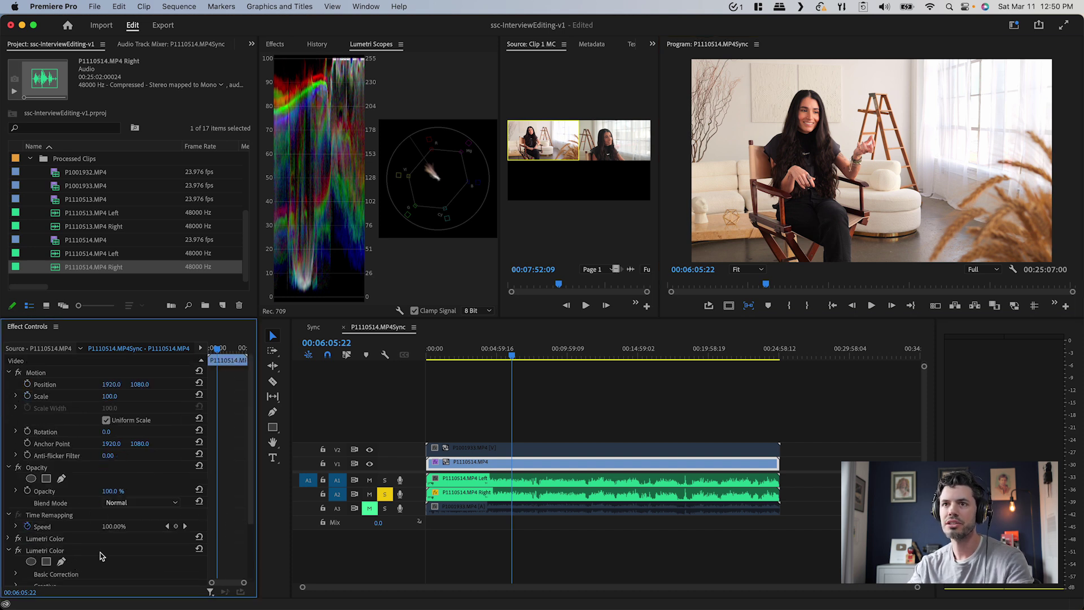
scroll(220, 490, down, 3)
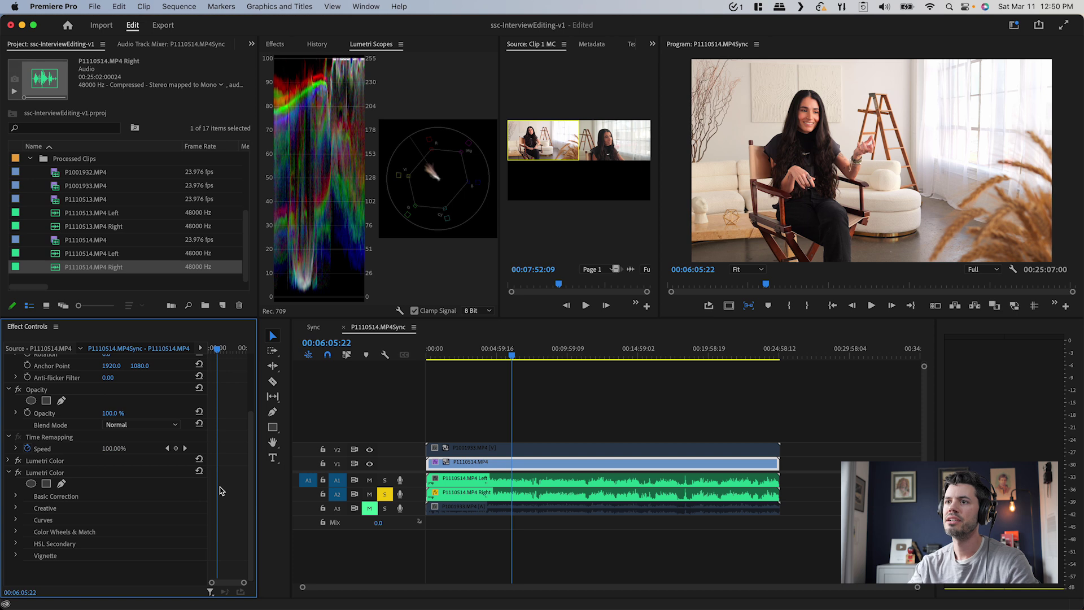
click(12, 557)
scroll(217, 529, down, 2)
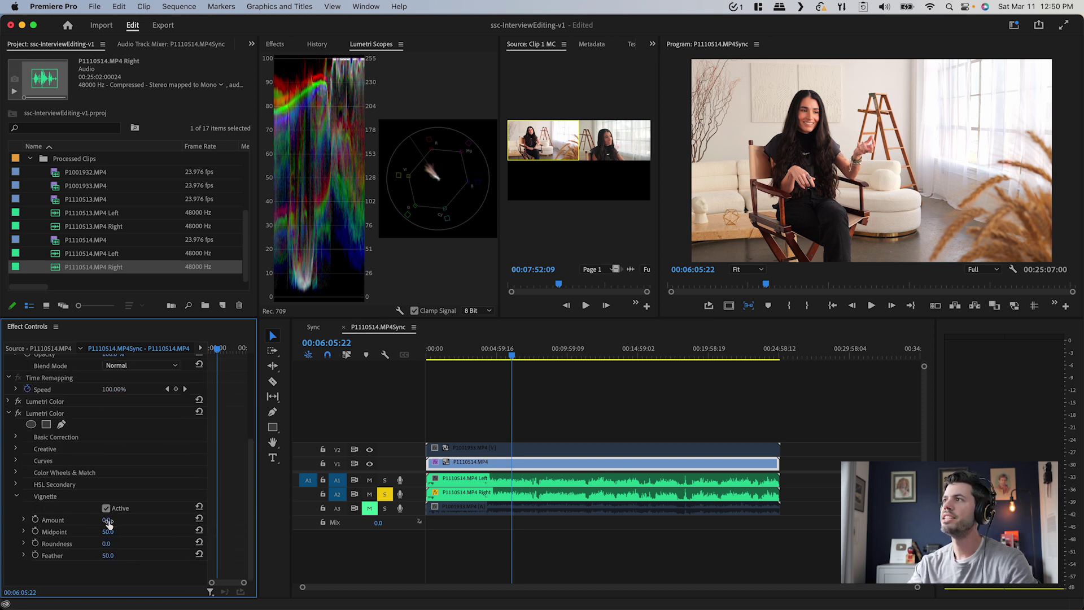
mouse_move(109, 522)
mouse_down()
mouse_move(88, 523)
mouse_move(105, 523)
mouse_up()
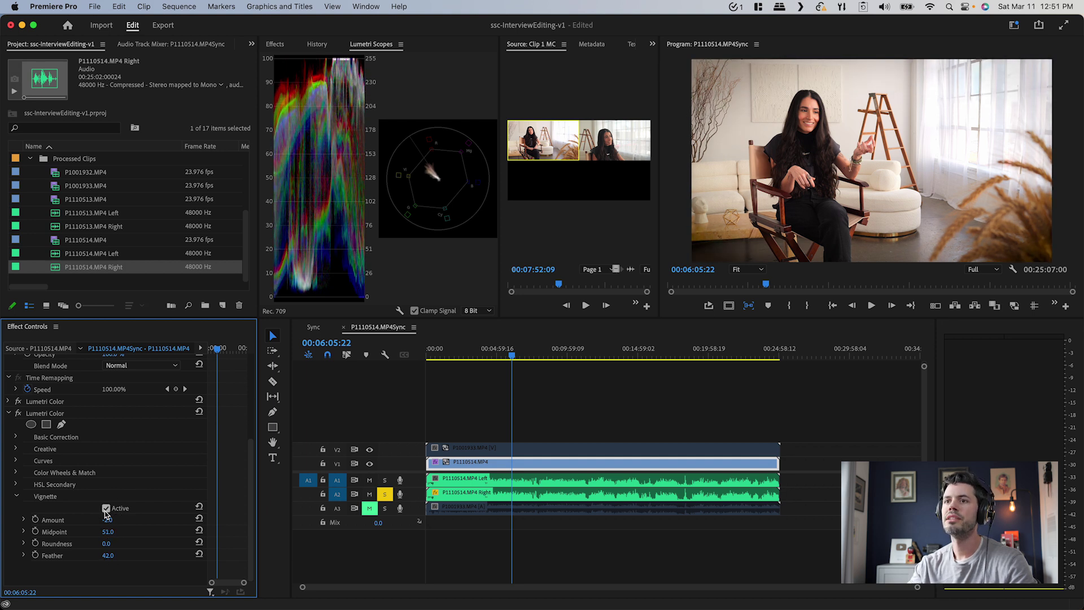
click(106, 508)
click(106, 508)
Move the other camera clip up to a new V4 track
click(675, 310)
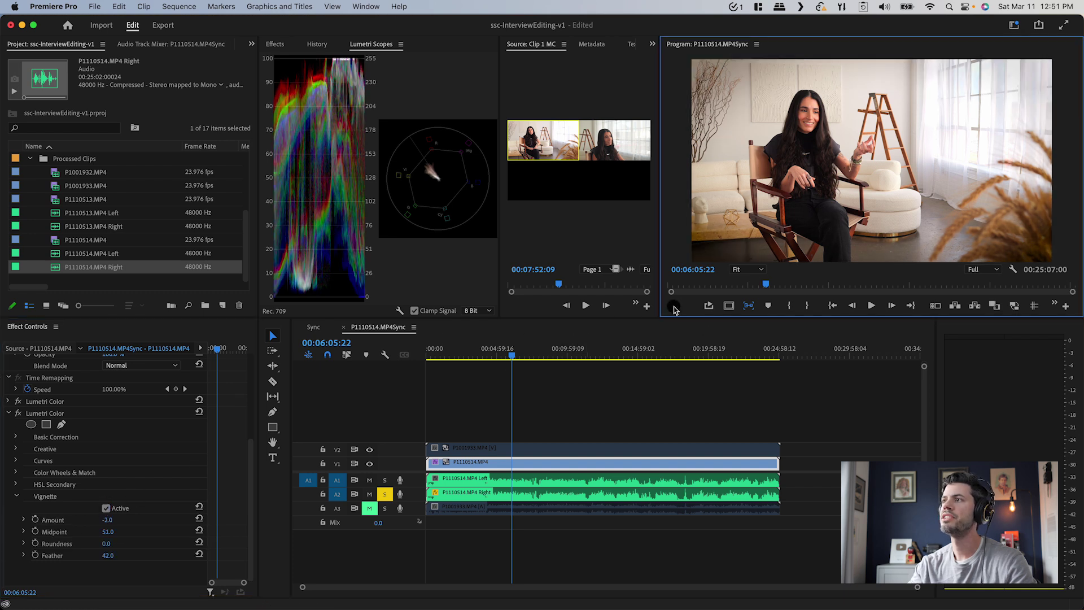
key(grave)
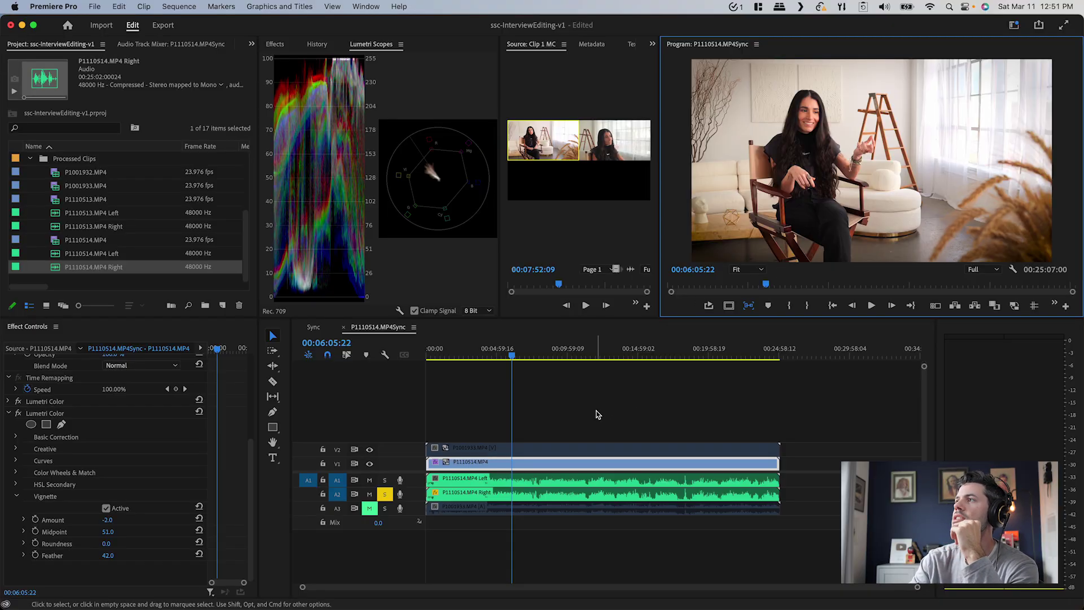
drag(591, 448, 487, 450)
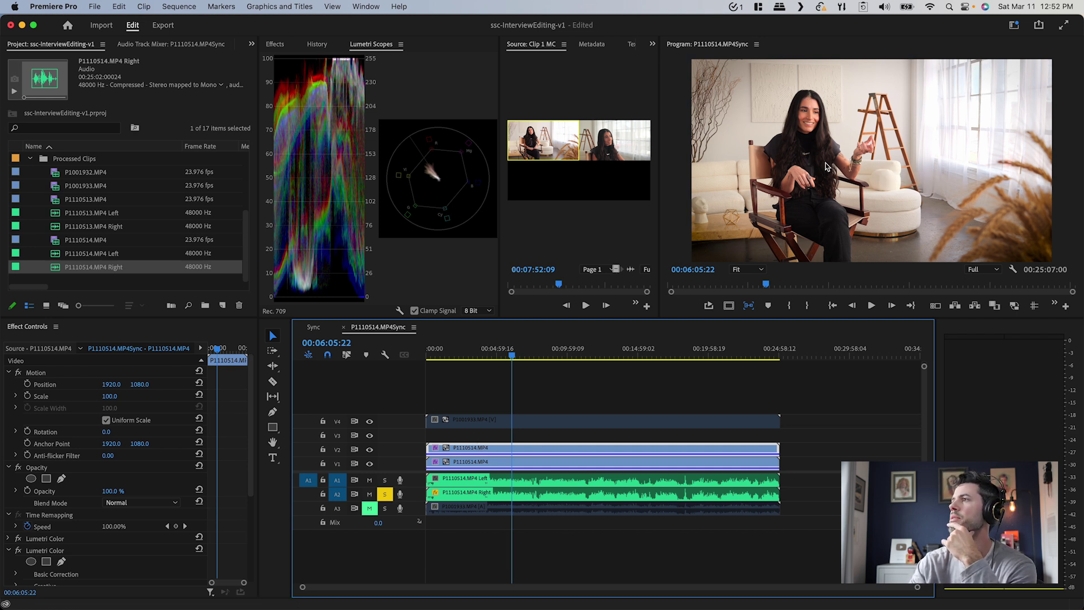
Disable the V2 copy and give the V1 interview clip a Gaussian Blur of 18
key(shift+e)
click(494, 463)
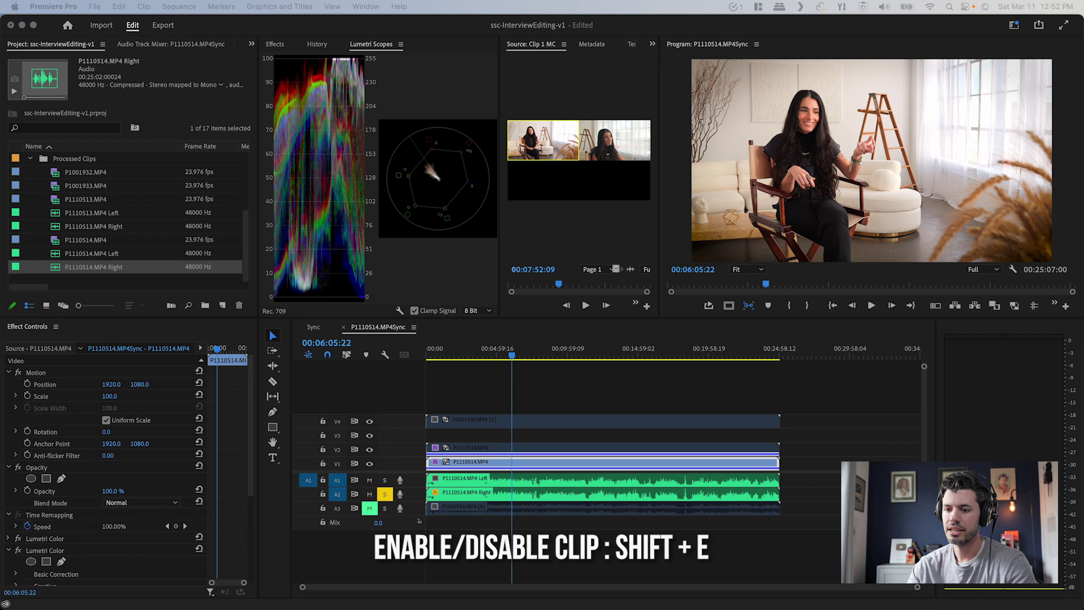
key(ctrl+space)
drag(596, 387, 601, 380)
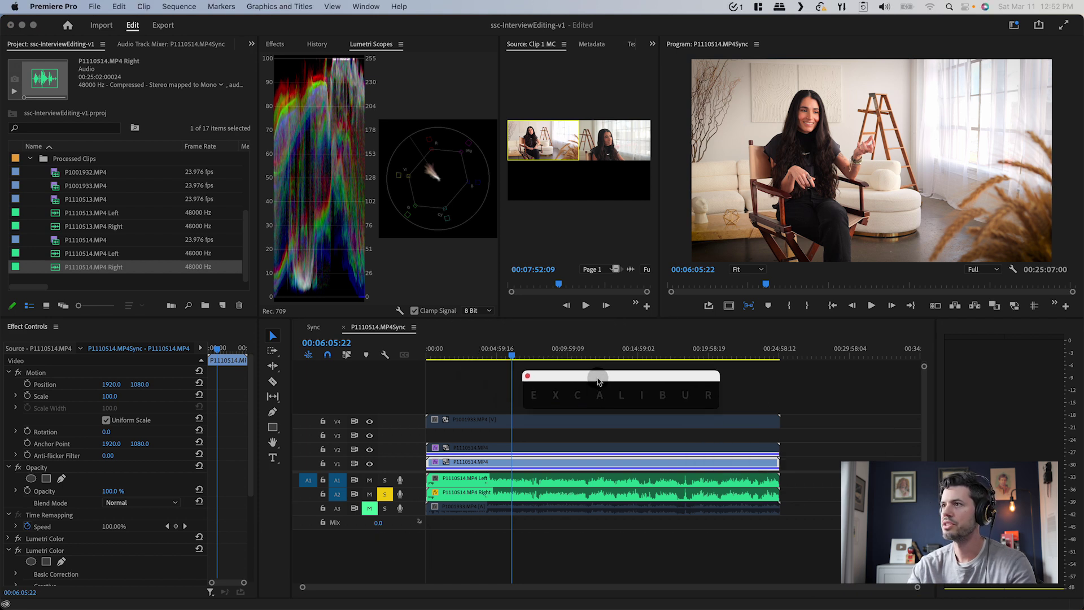
text(aus)
key(Return)
scroll(113, 534, down, 2)
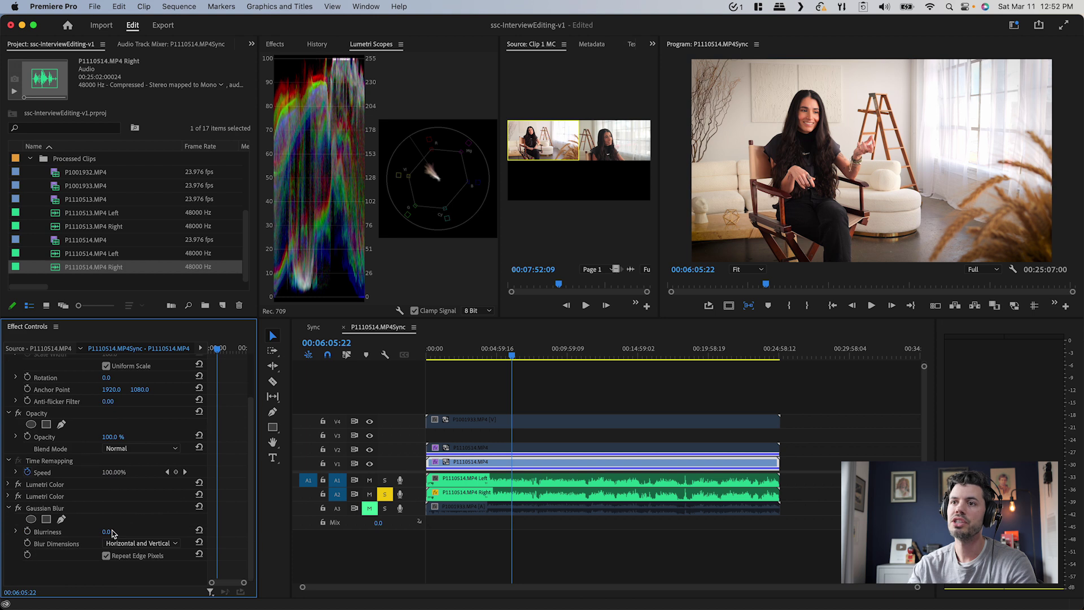
drag(106, 534, 106, 531)
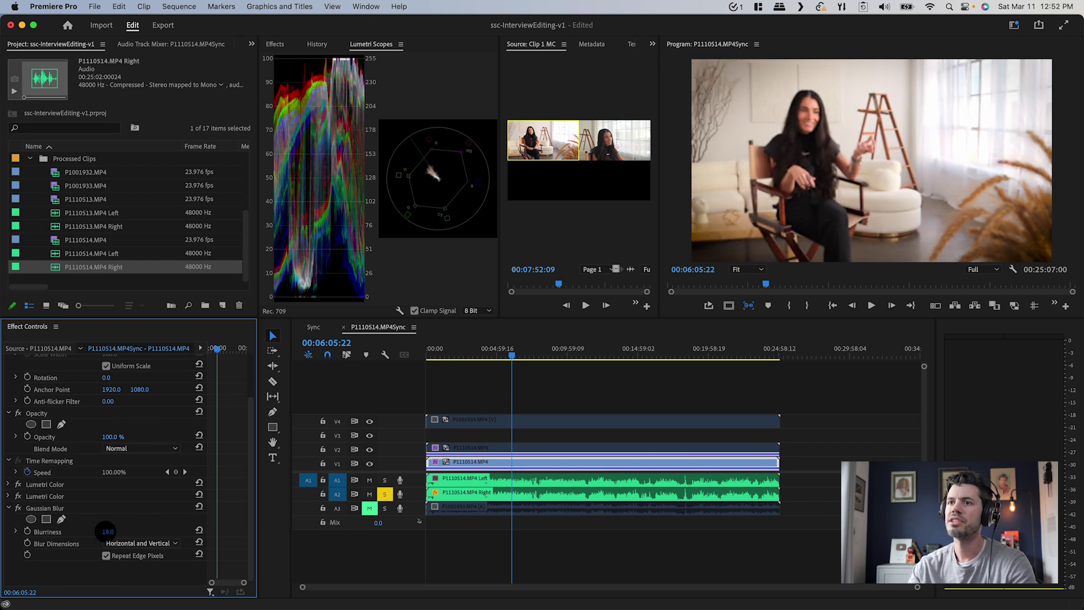
key(grave)
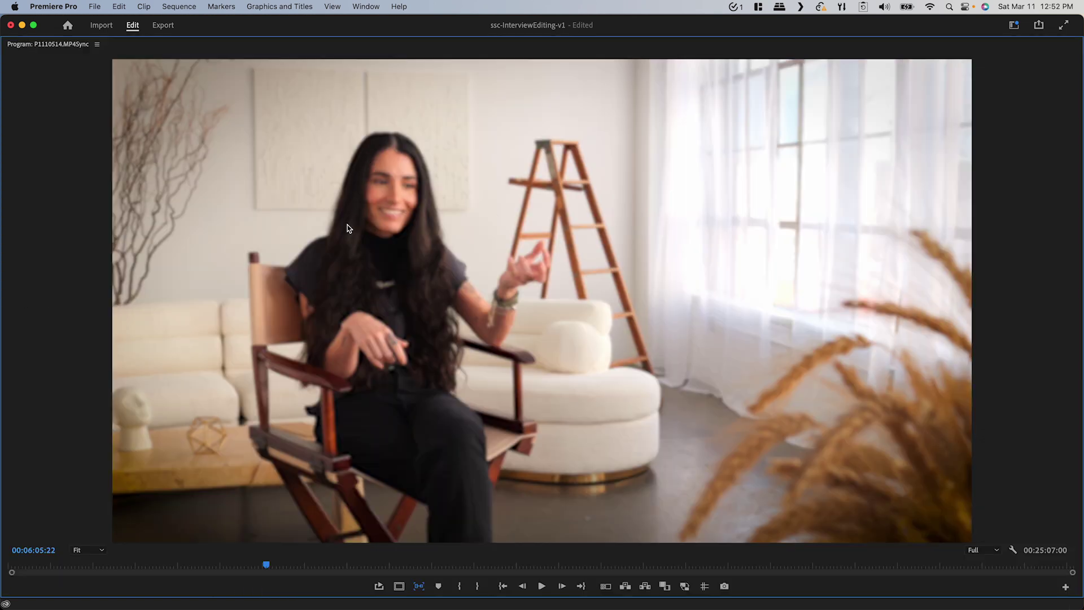
key(grave)
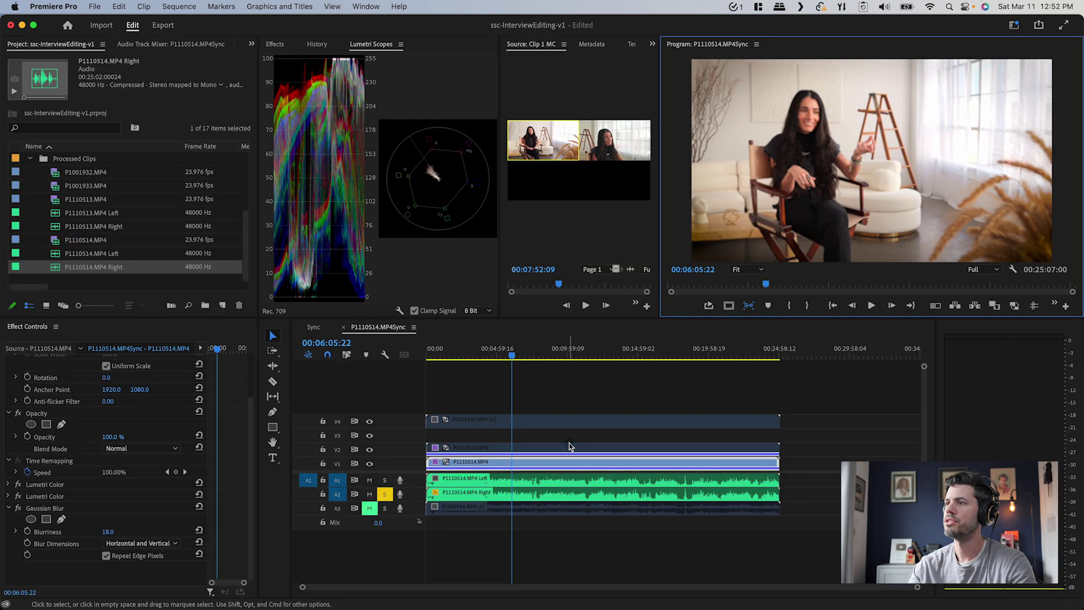
Re-enable the sharp clip copy on V2 and search for the Keyper effect
click(570, 446)
key(shift+e)
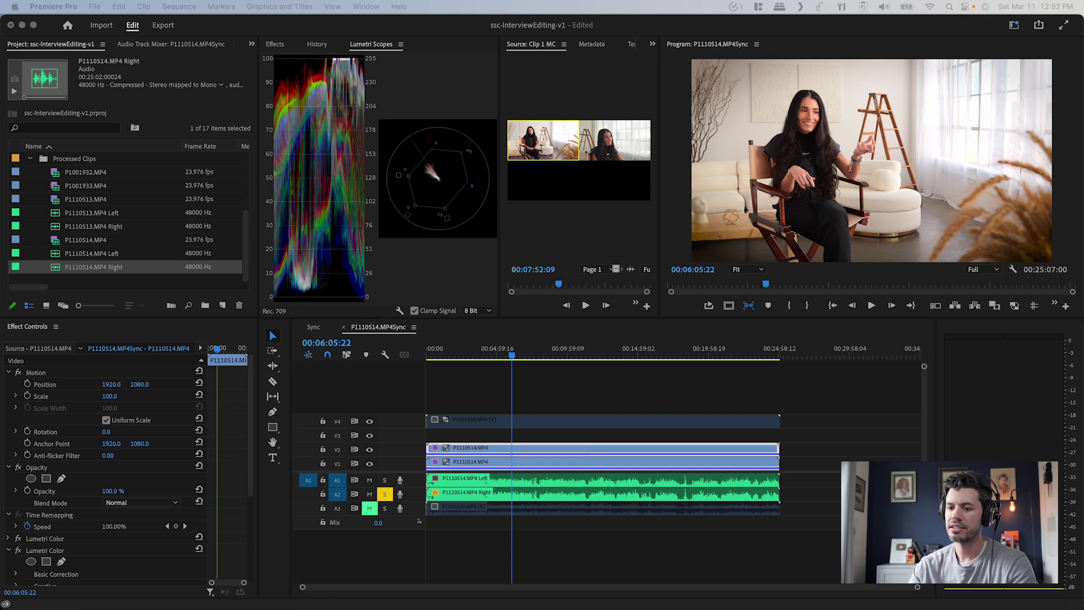
key(ctrl+space)
text(keyper)
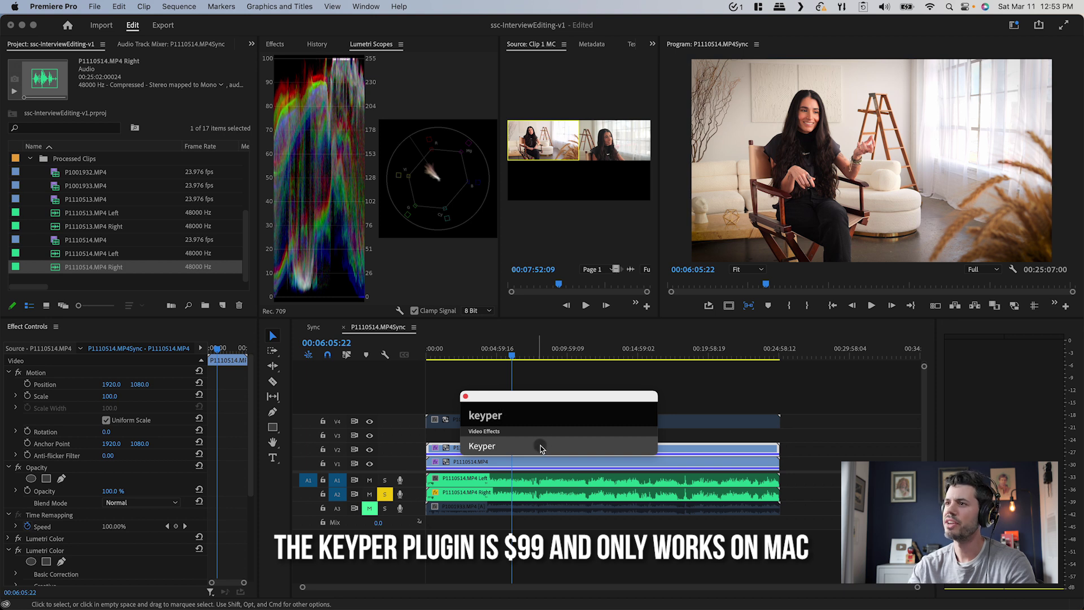
Apply Keyper to the top clip and preview the key full screen
click(542, 449)
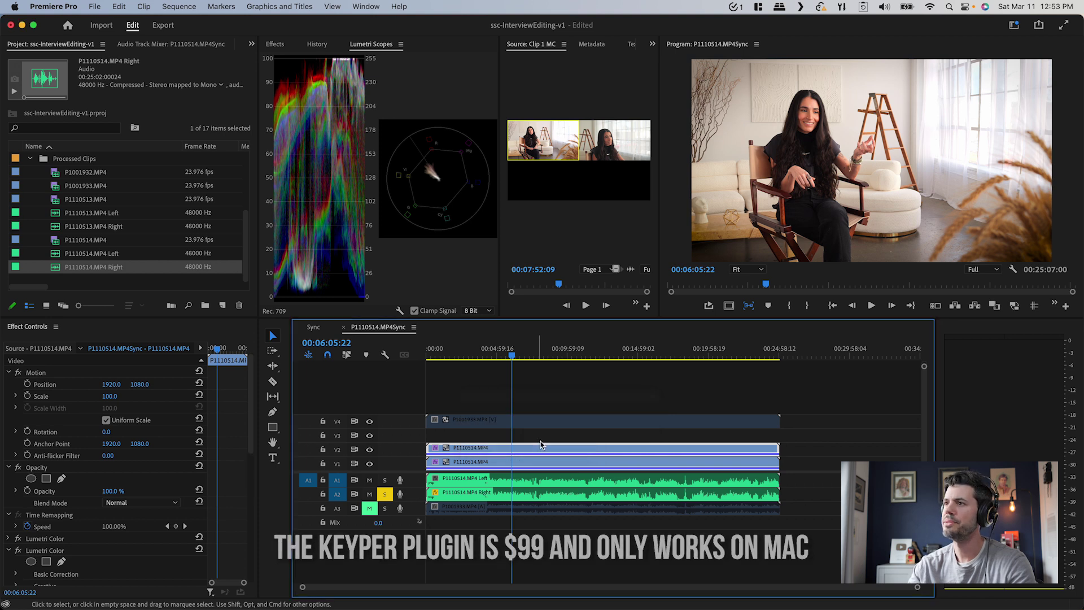
click(514, 464)
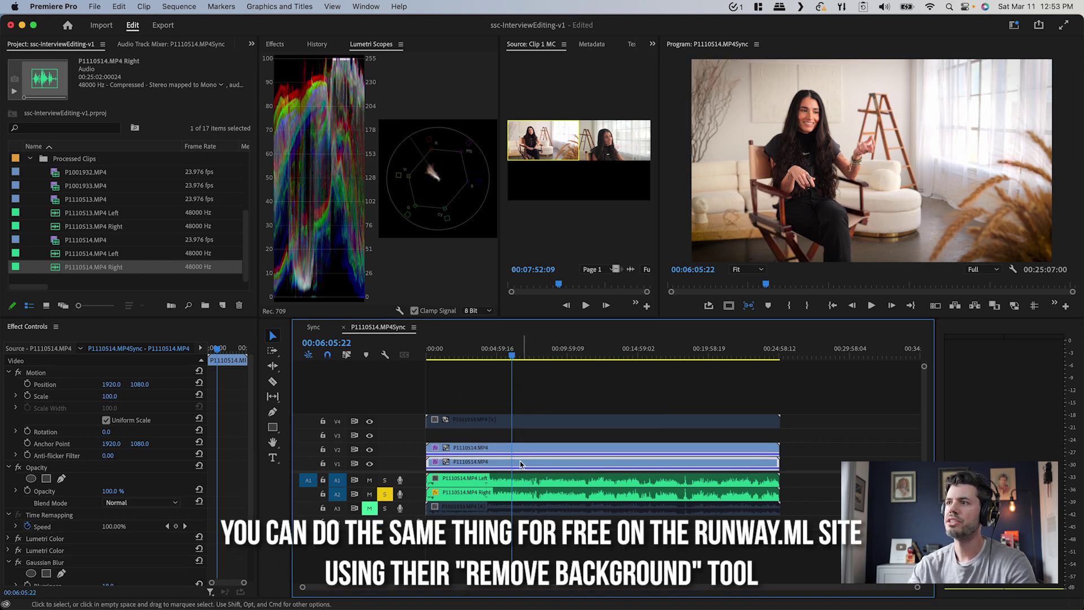
key(grave)
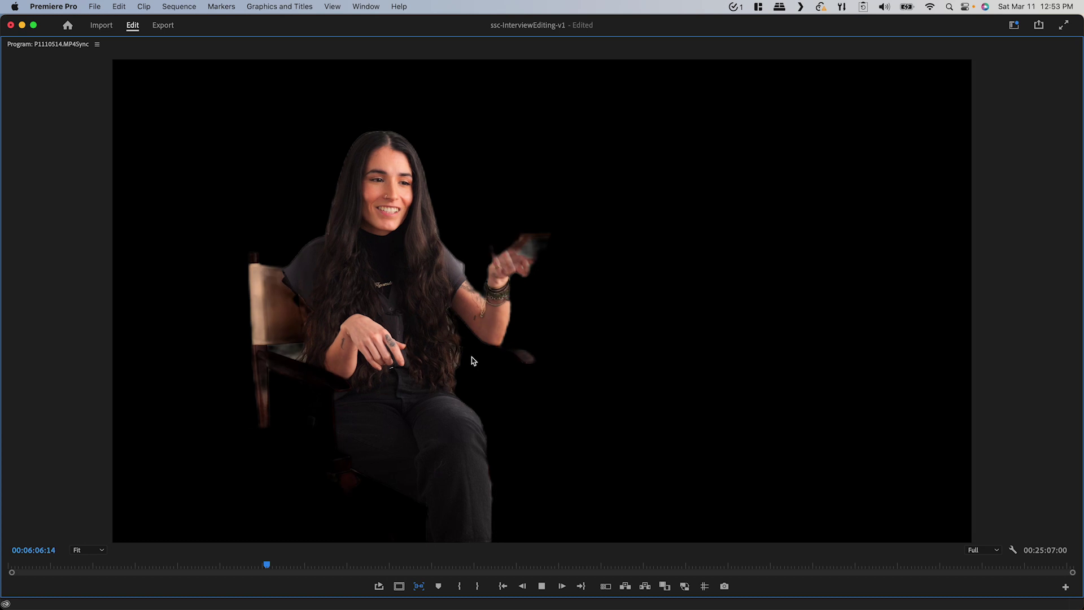
key(space)
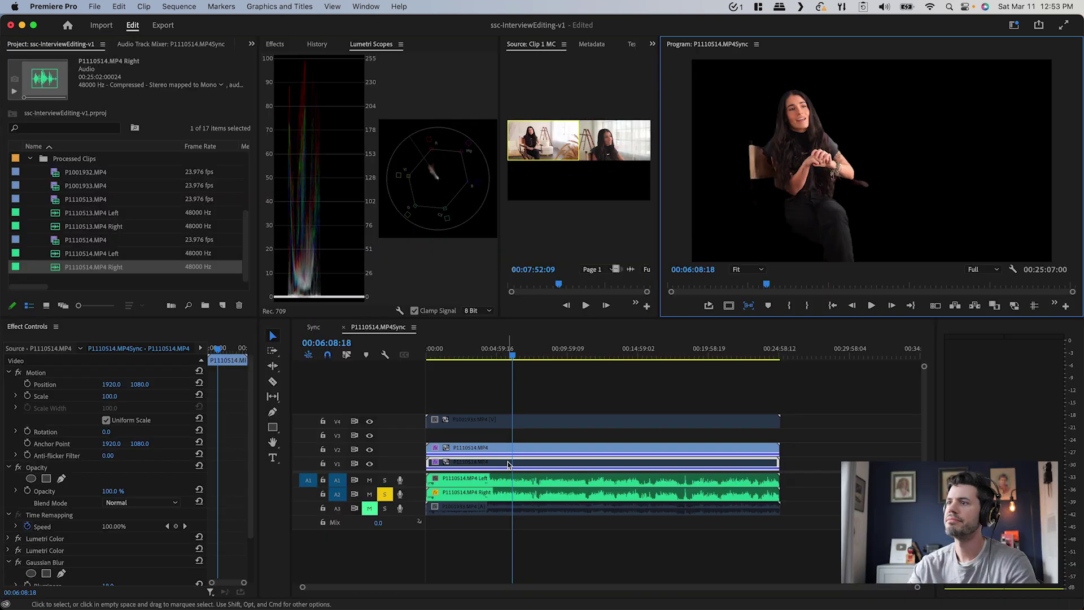
Set the Keyper matte to Thicken 4.90 and Soften 2.40, then return to Composite output
click(209, 402)
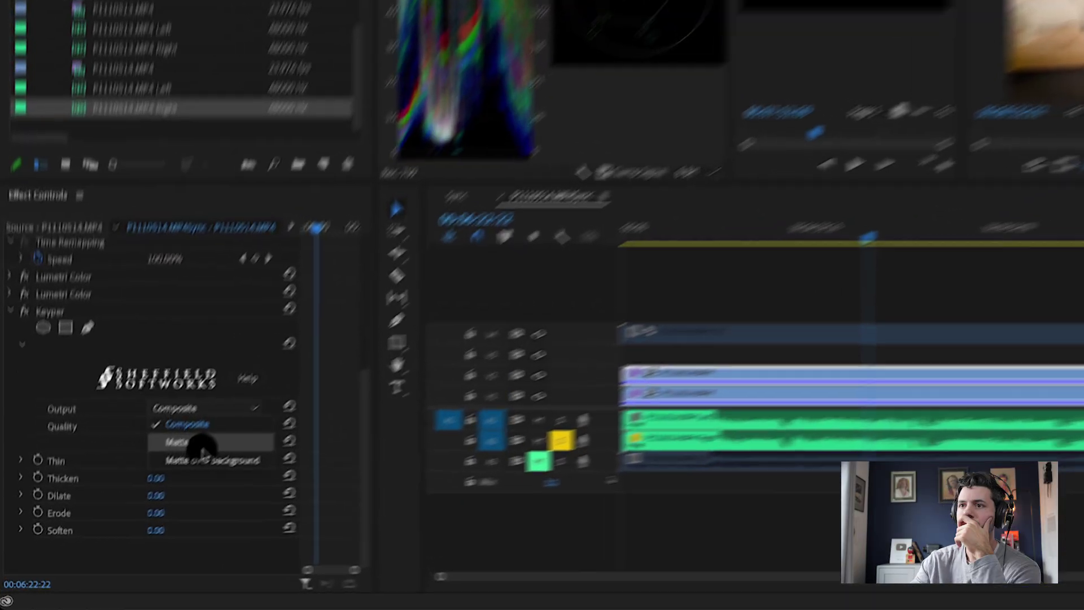
click(193, 449)
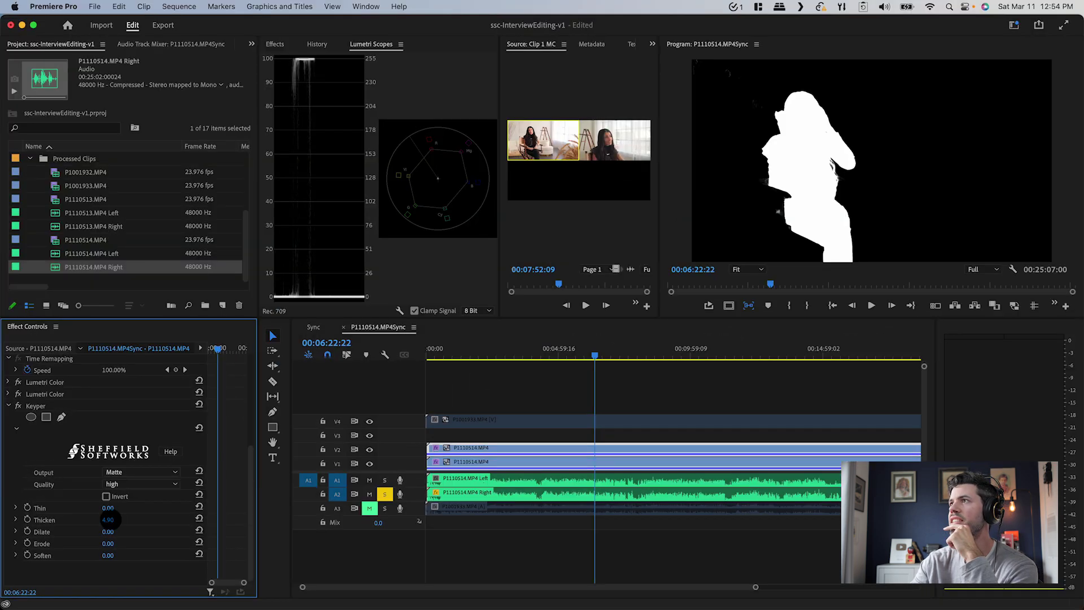
drag(160, 475, 169, 475)
drag(107, 556, 107, 555)
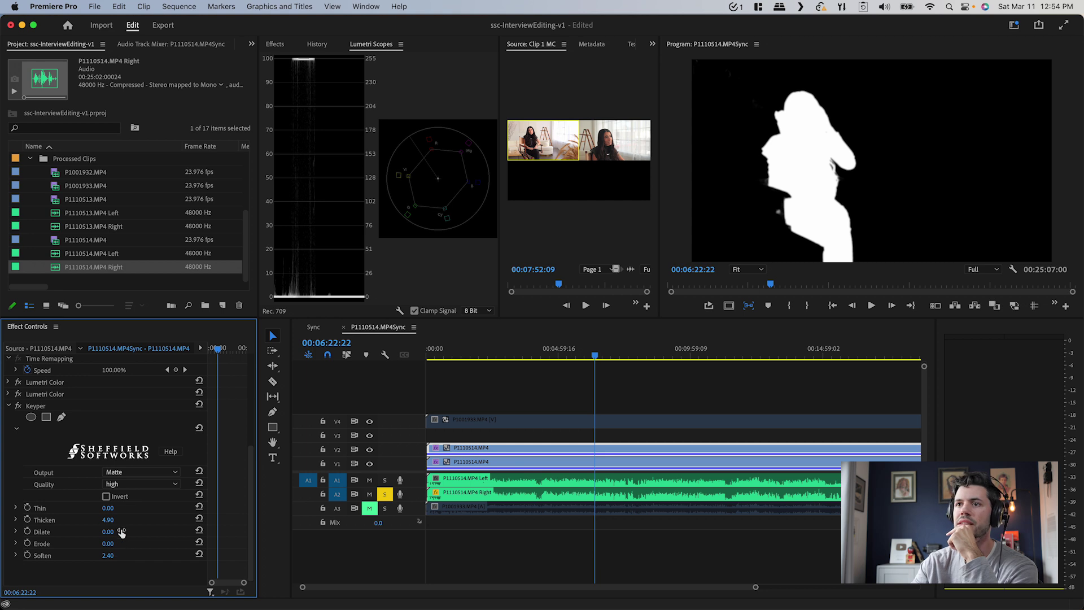
click(141, 472)
click(156, 478)
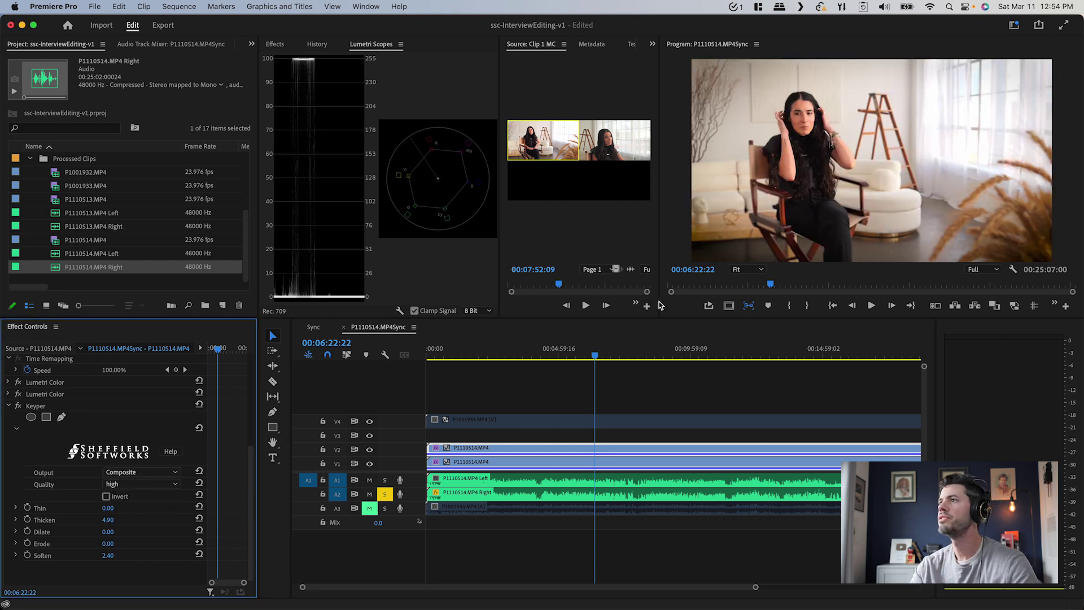
key(grave)
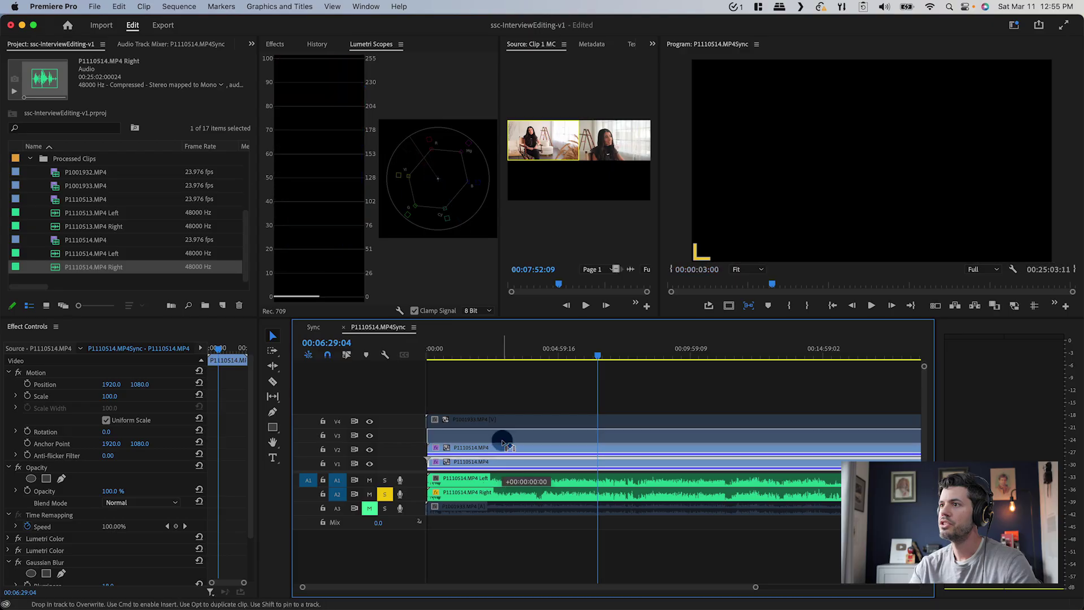
Delete the Gaussian Blur effect from the lower interview copy in the V1–V3 stack
drag(497, 442, 507, 442)
click(8, 562)
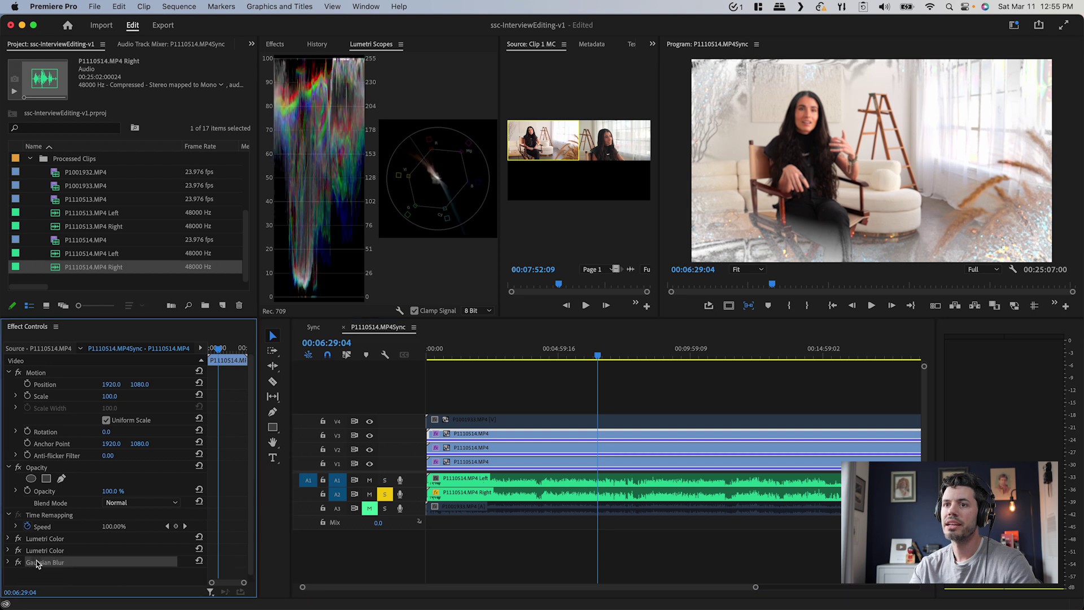
key(Delete)
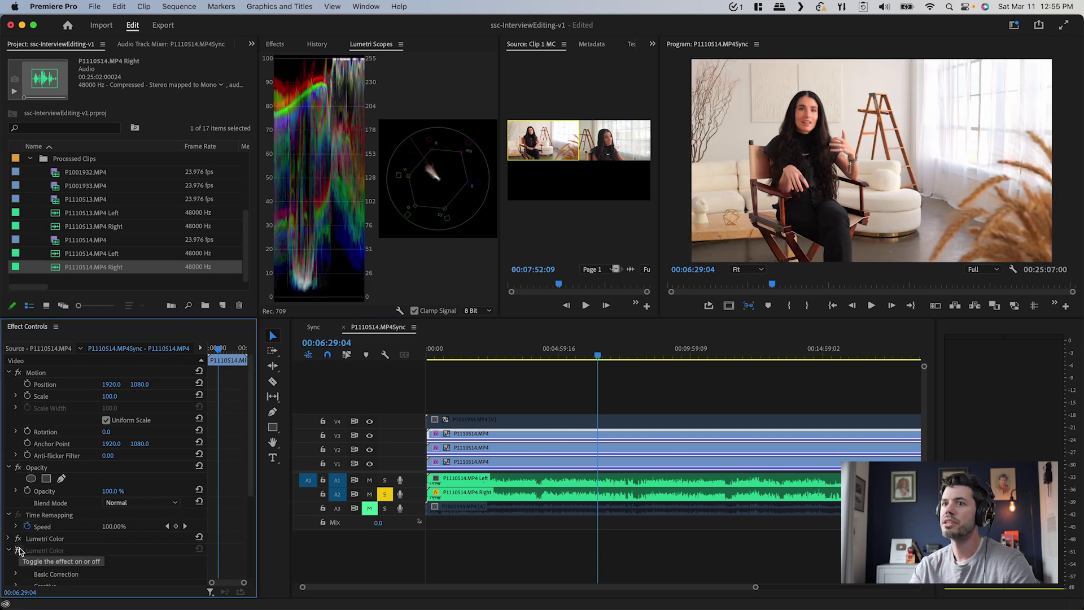
click(6, 552)
click(7, 552)
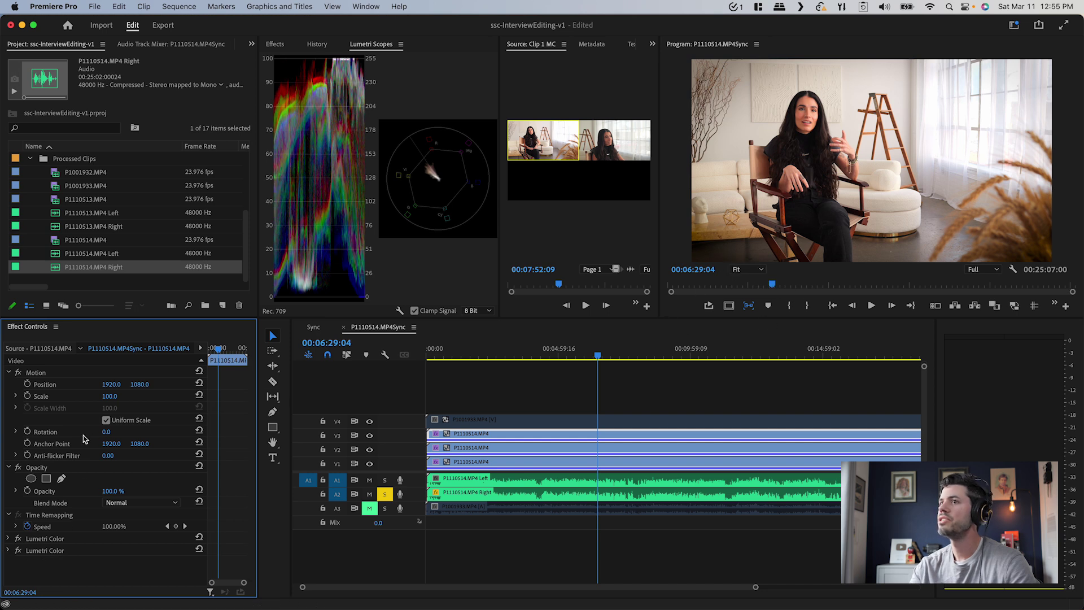
Trace a closed opacity mask around the chair's arm pieces on the top clip copy
click(62, 480)
click(770, 146)
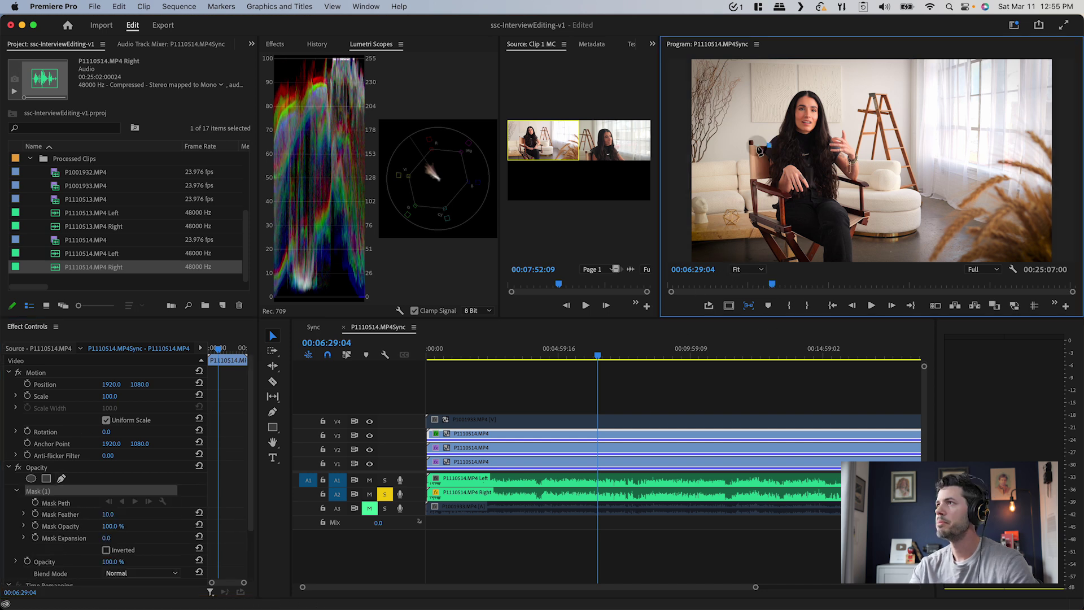
click(754, 146)
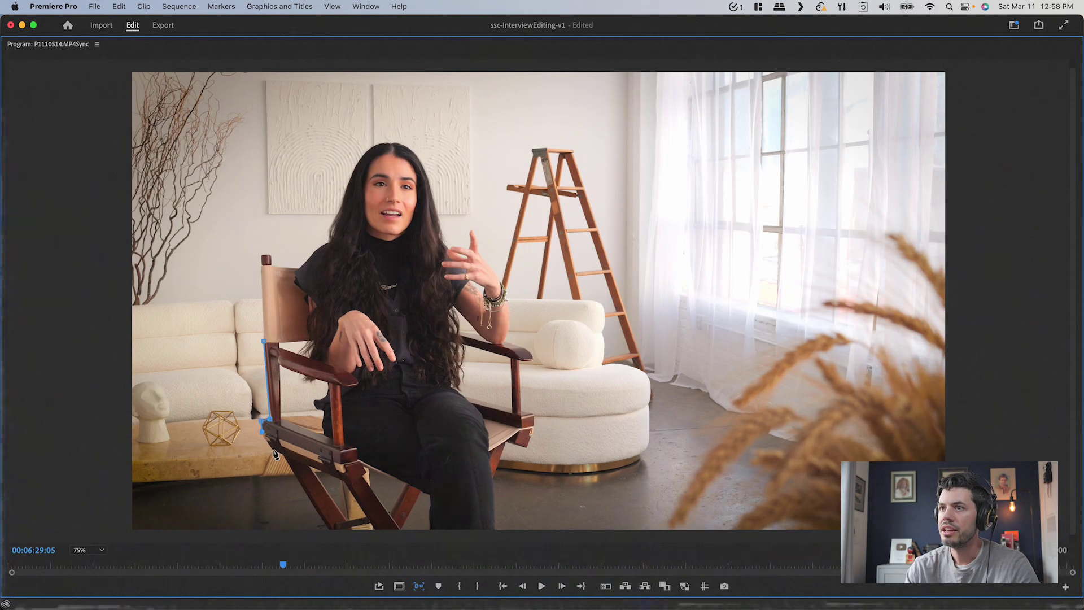
click(263, 342)
click(264, 421)
click(263, 432)
click(274, 452)
click(285, 454)
click(331, 531)
click(353, 533)
click(264, 342)
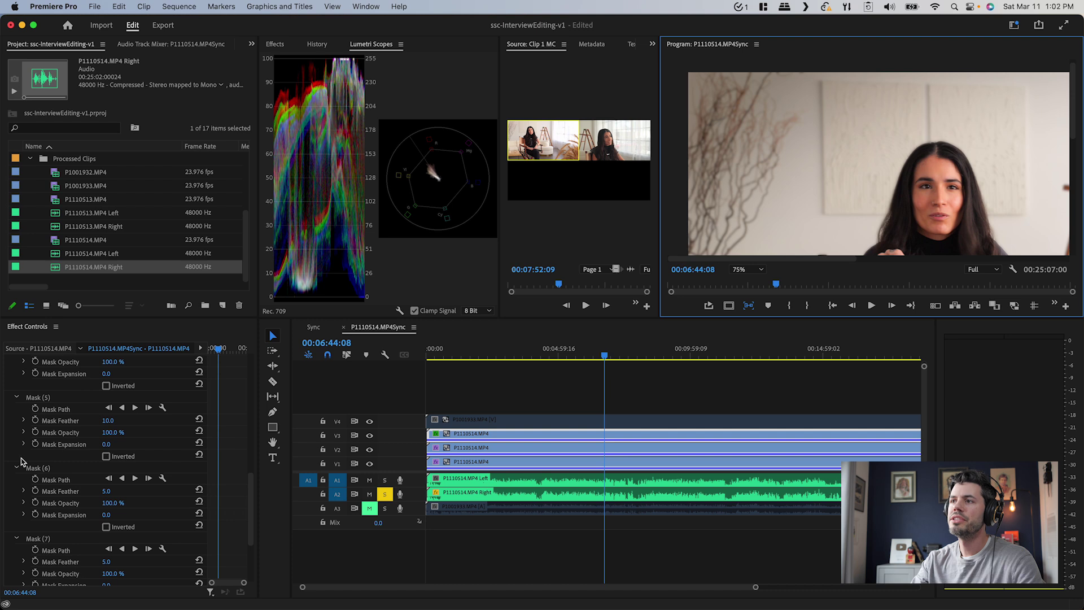
scroll(21, 462, up, 10)
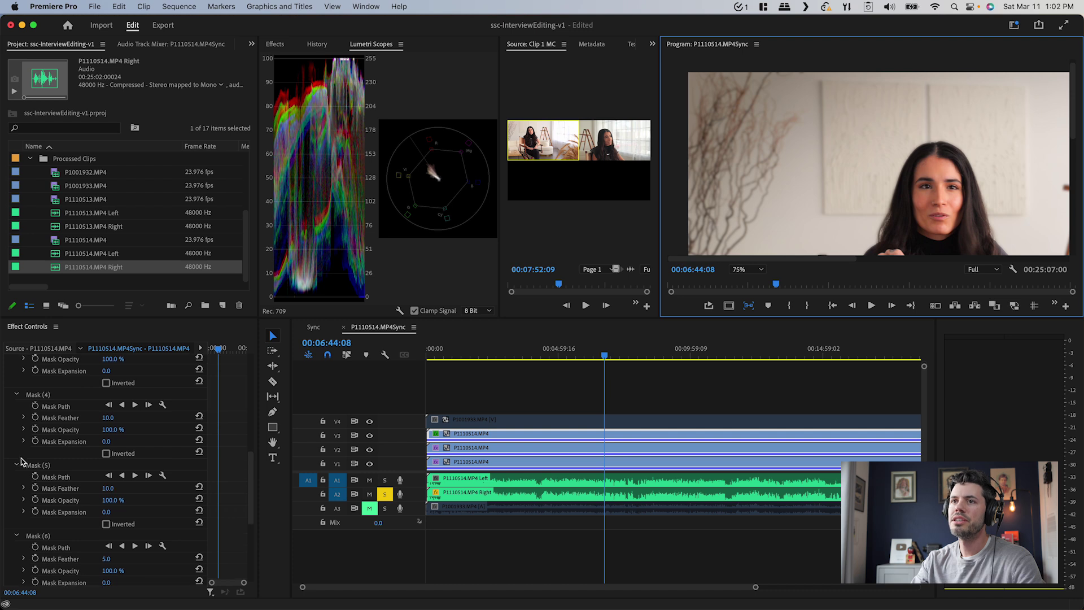
scroll(25, 402, up, 1)
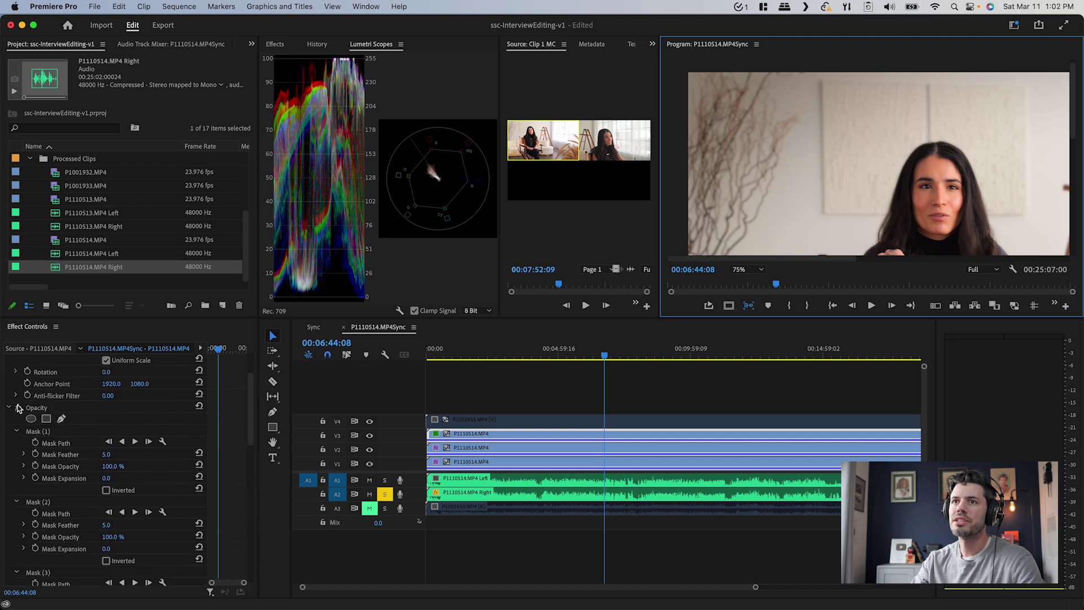
click(10, 408)
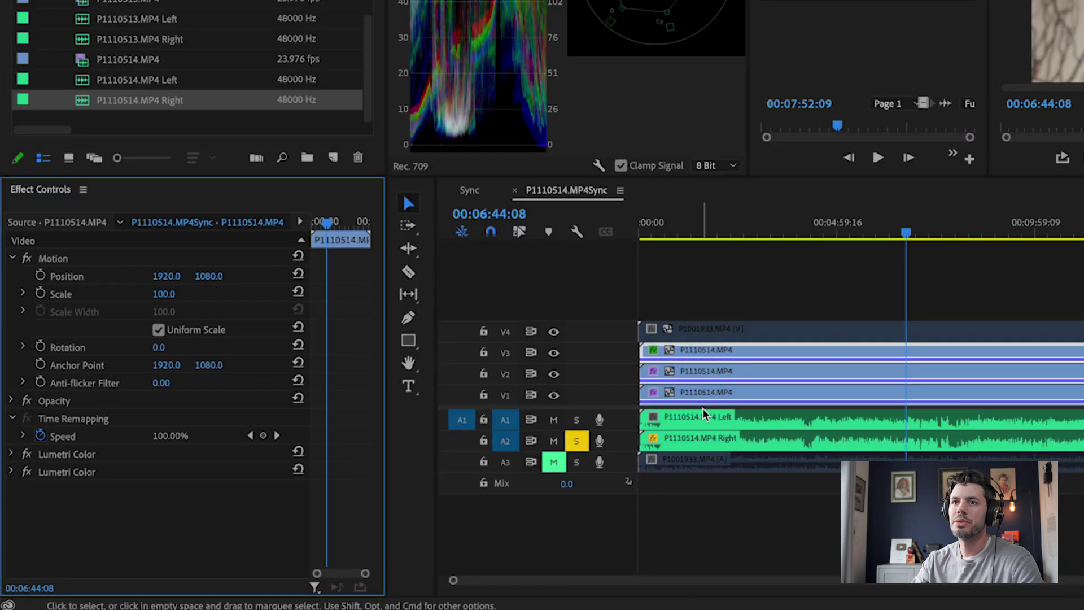
Set the V1 background clip's Gaussian Blur Blurriness to 9
click(725, 392)
scroll(191, 485, down, 1)
click(161, 497)
text(9)
key(Return)
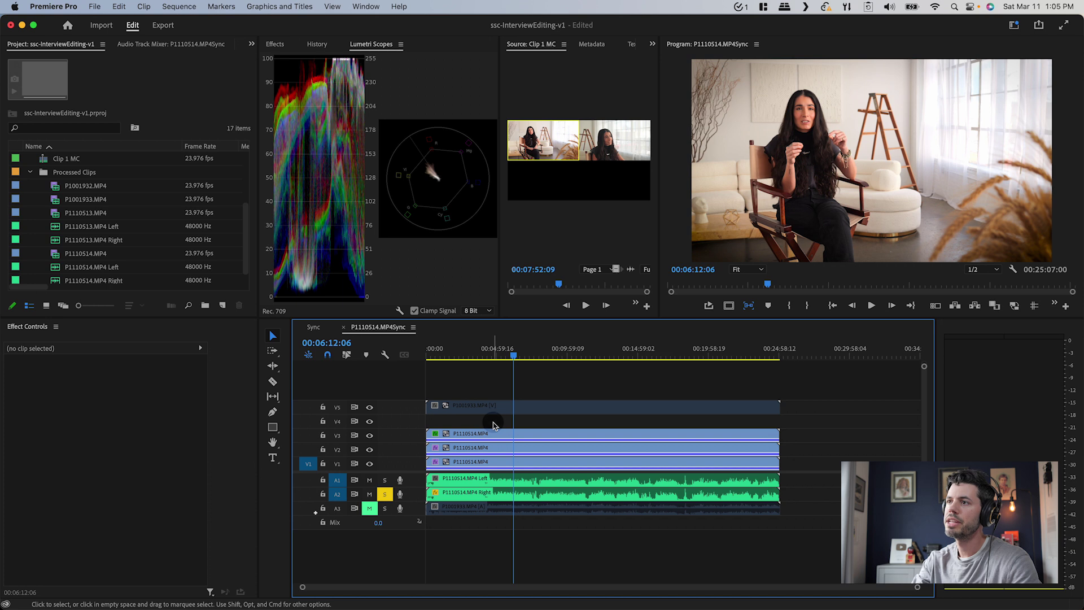
Enable the disabled close-up clip and move it down from V5 to V4
mouse_move(493, 424)
mouse_down()
mouse_move(501, 455)
mouse_move(501, 421)
mouse_up()
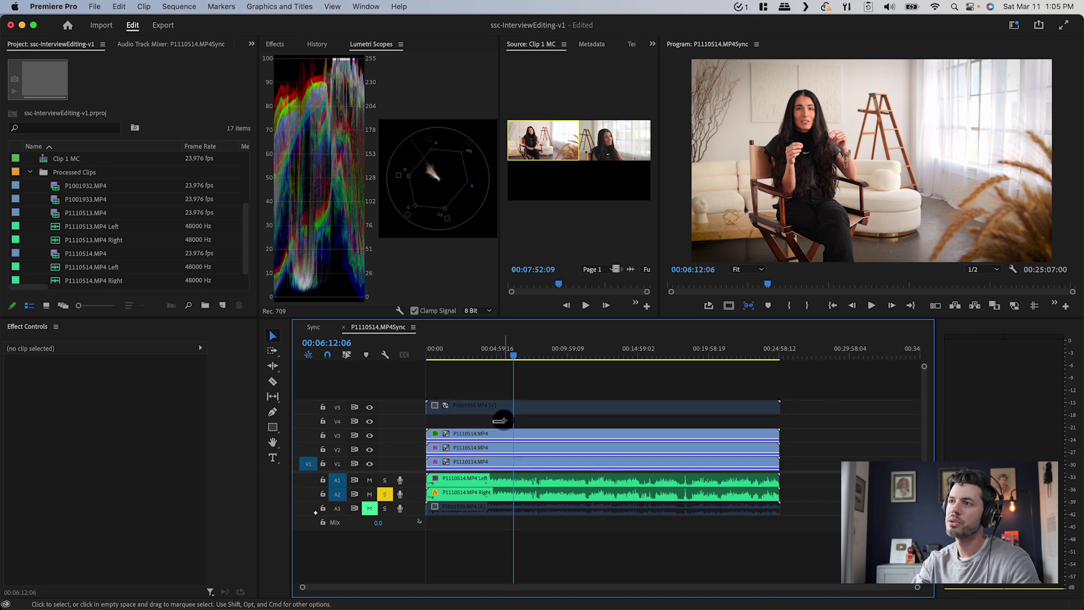
click(501, 407)
key(shift+super+e)
key(alt+Down)
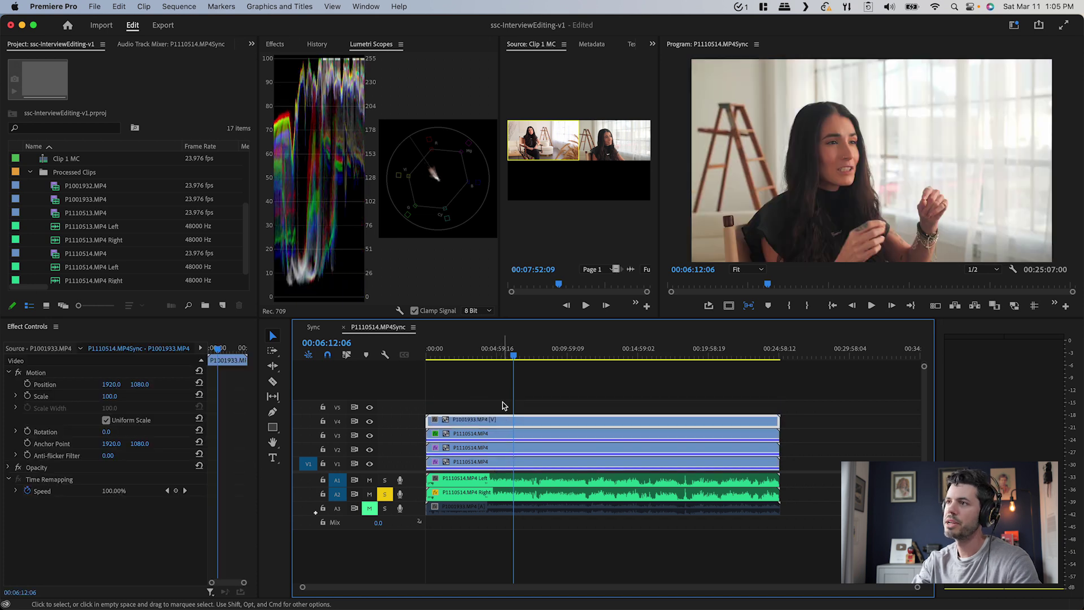
Nest the stacked interview copies into a sequence named 'A CAM Shot 2', then switch to the Sync sequence
click(493, 434)
shift+click(500, 451)
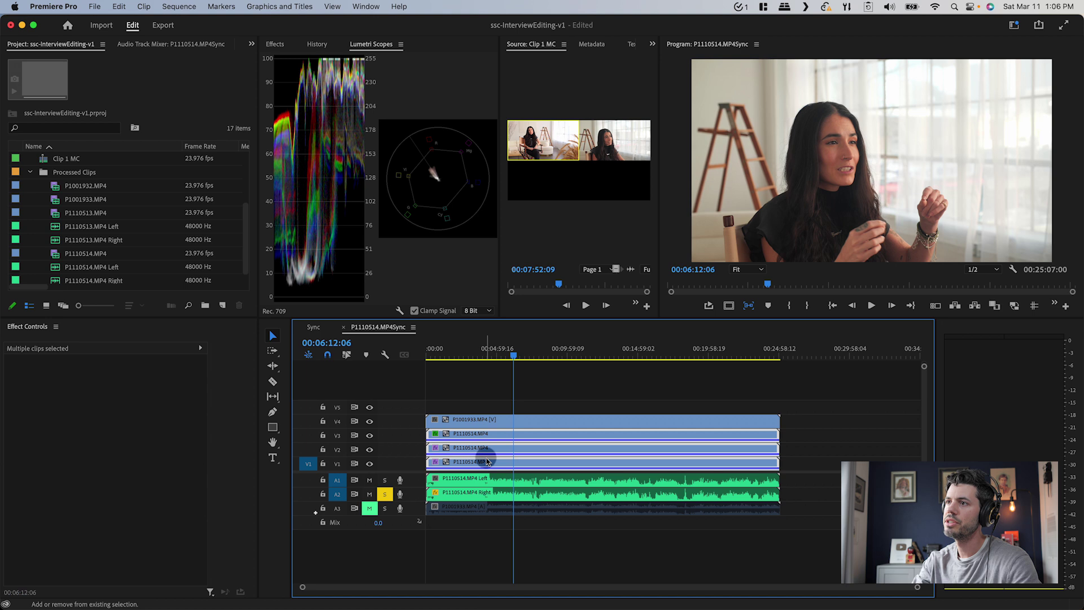
right_click(499, 452)
click(542, 331)
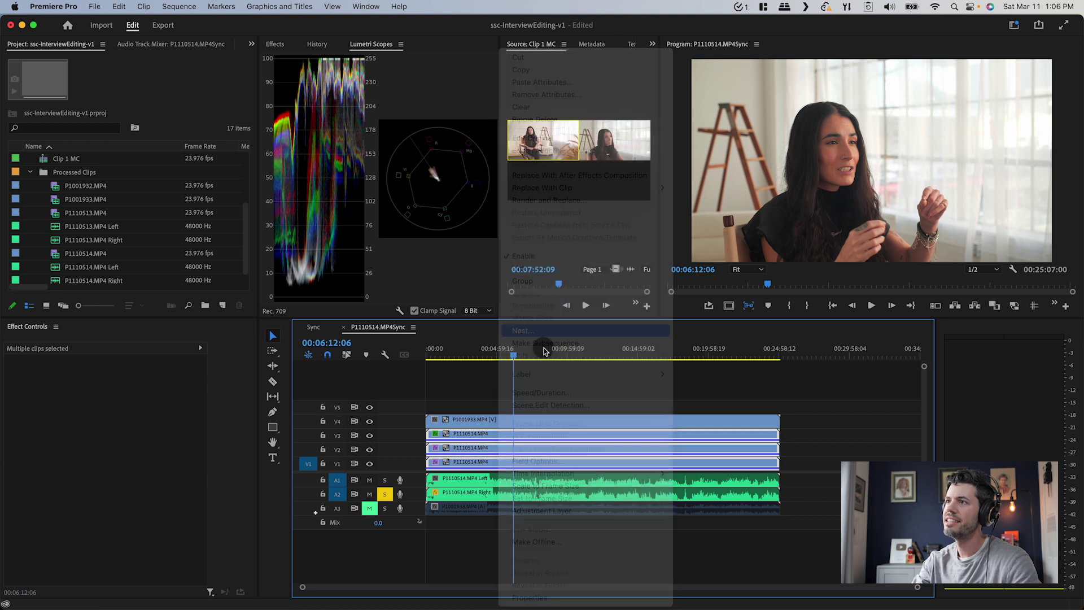
text(A CAM Sho)
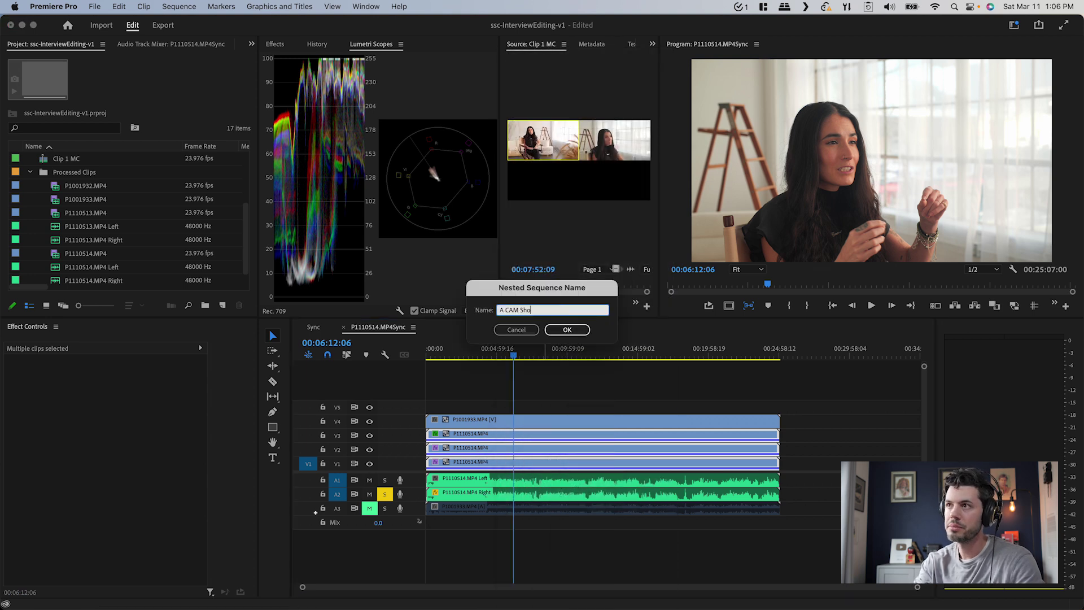
key(Return)
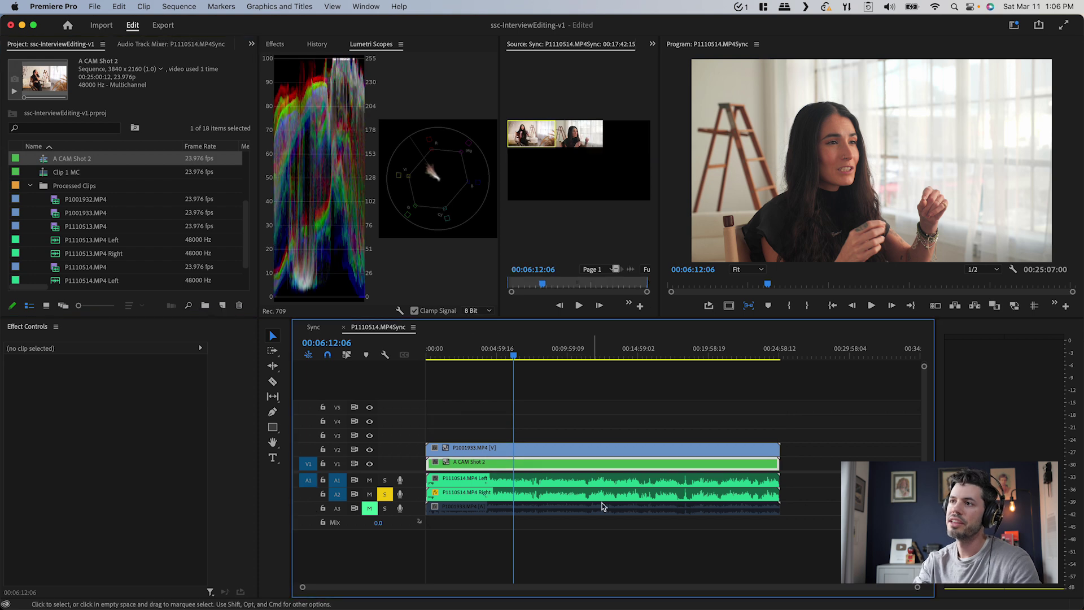
click(316, 330)
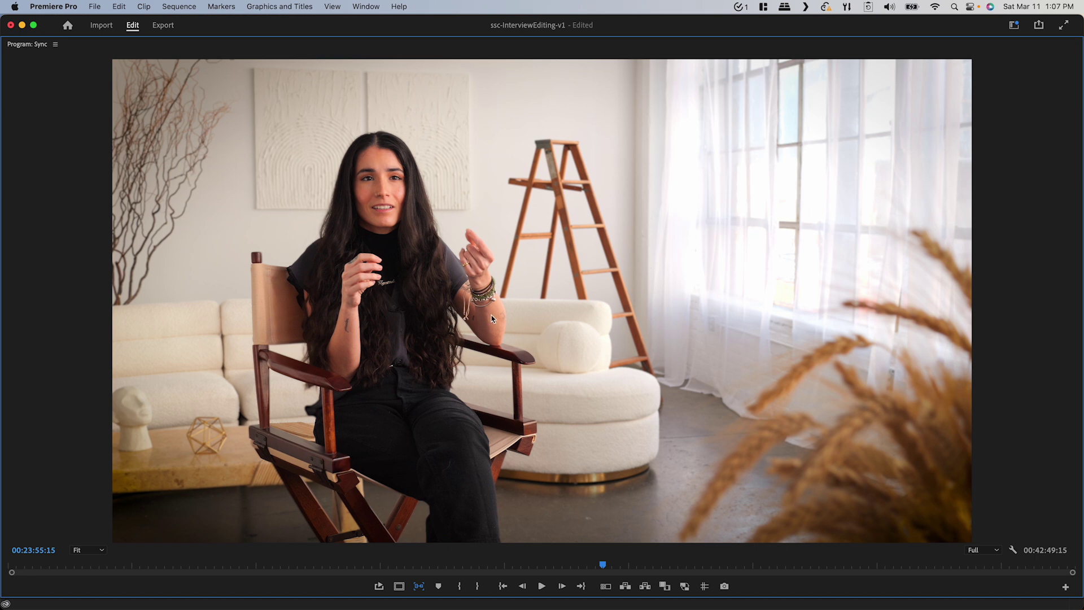
Compare the close-up angle, then select the P1001933.MP4 clip on V2
key(2)
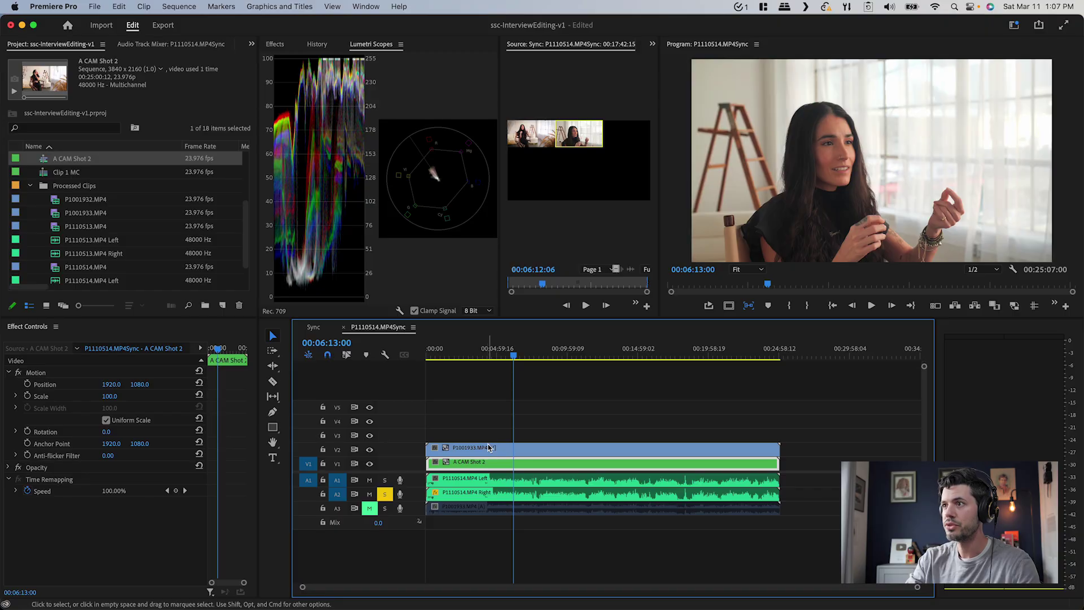
click(489, 448)
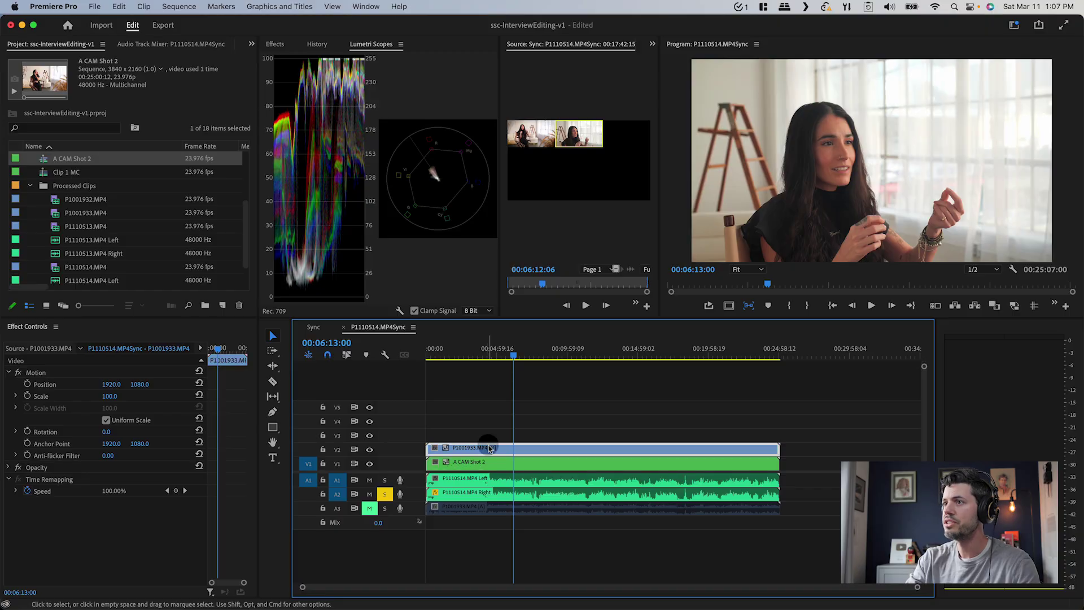
Scale the P1001933.MP4 close-up to 125 and move it up and to the right
click(111, 396)
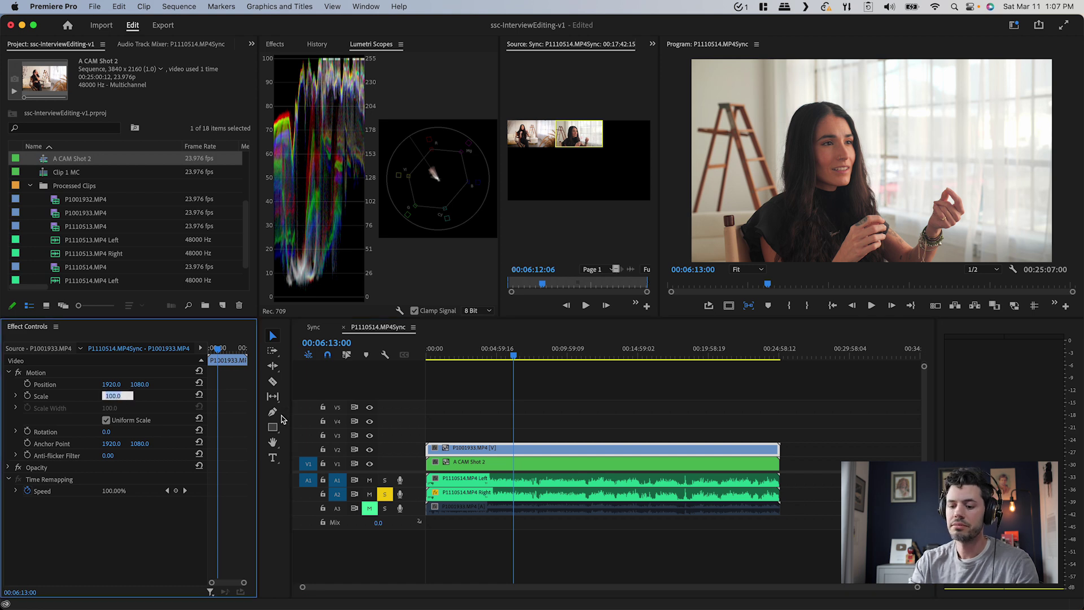
key(Return)
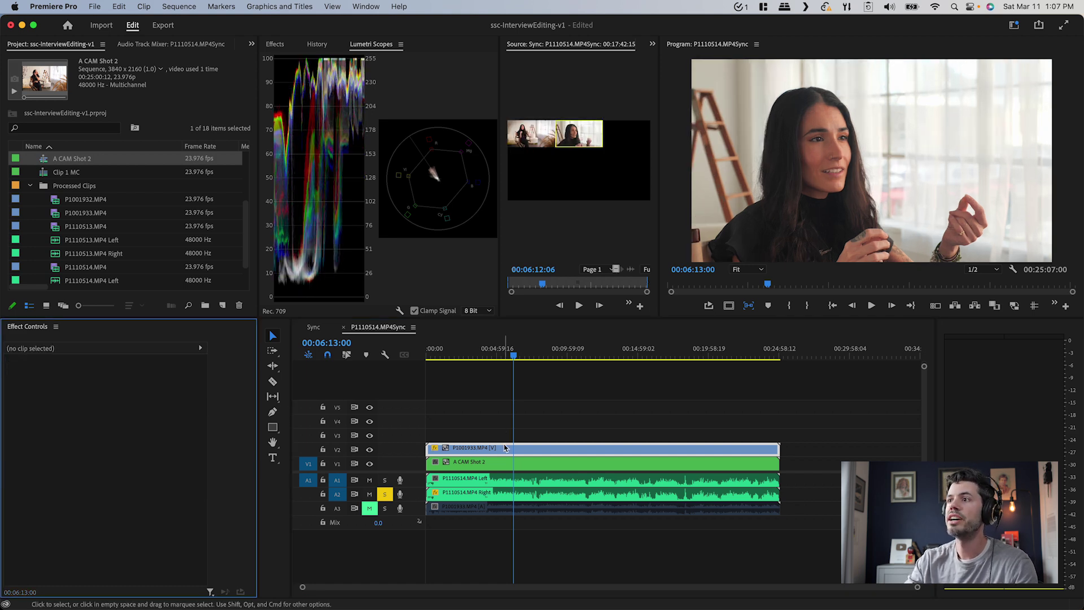
click(497, 437)
drag(145, 390, 111, 384)
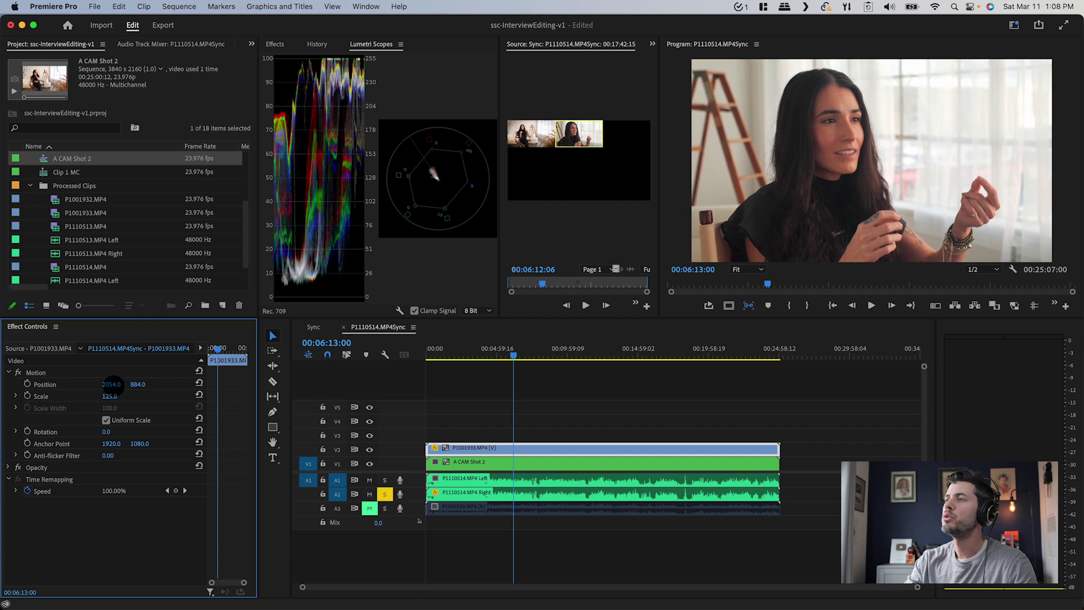
key(super+shift+a)
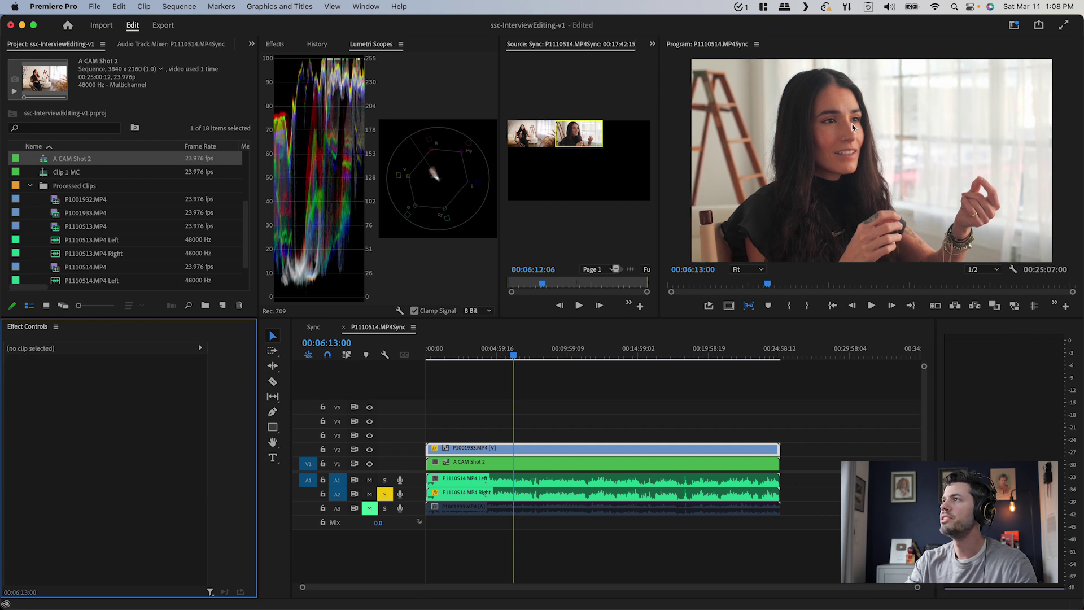
click(535, 452)
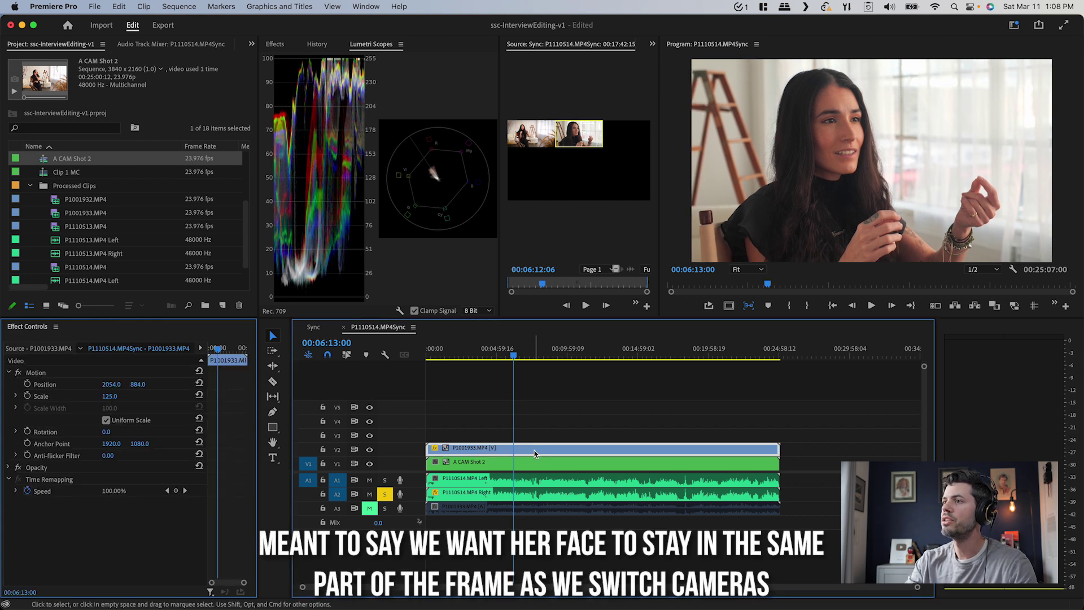
Compare against the wide shot and nudge the close-up to position 1821, 820 to align her face
key(shift+e)
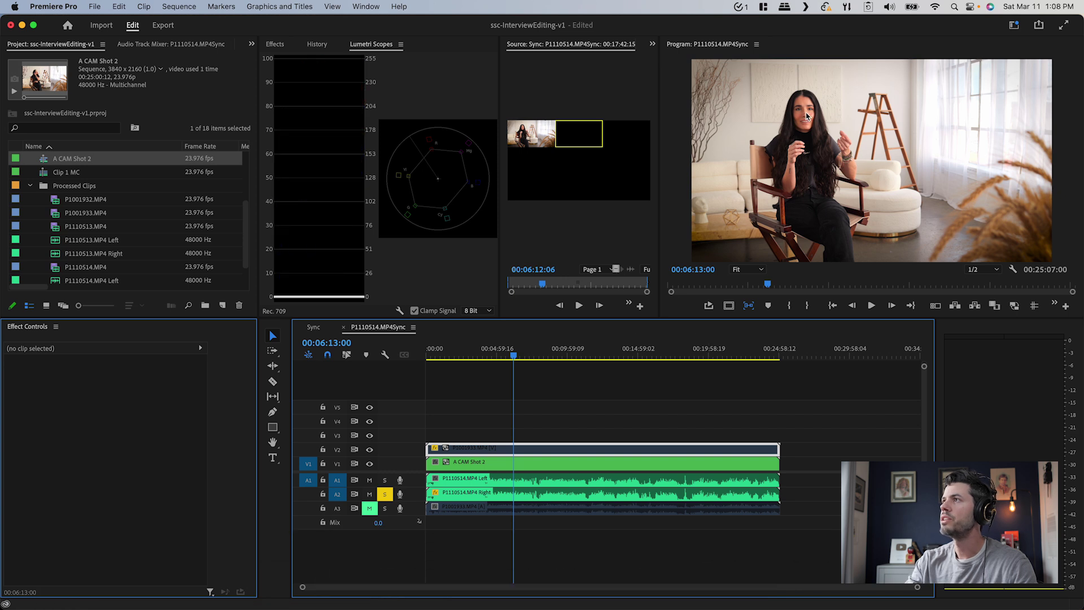
key(shift+e)
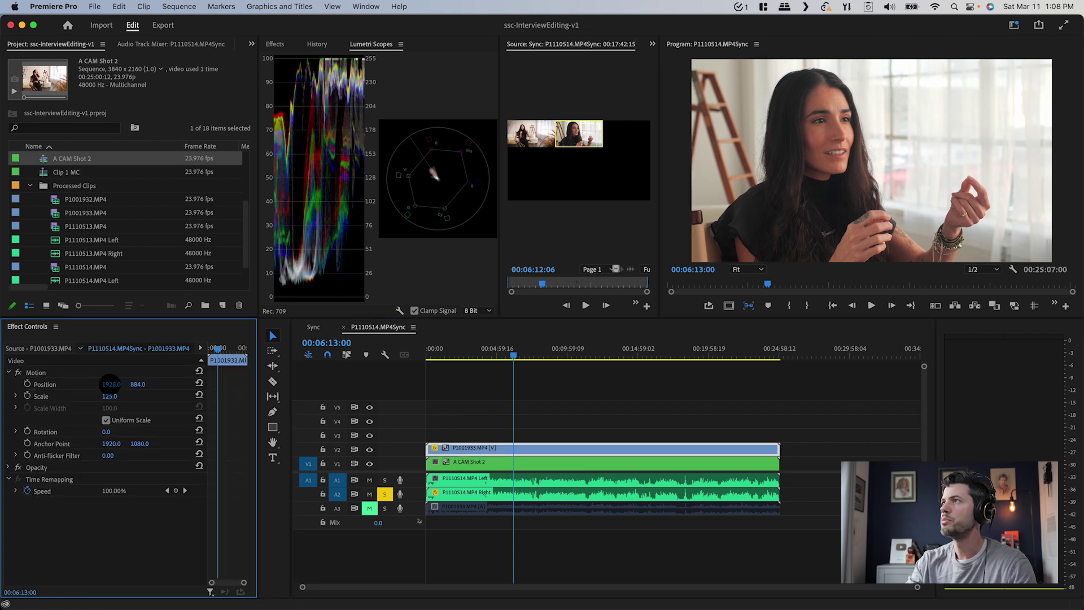
drag(111, 384, 110, 384)
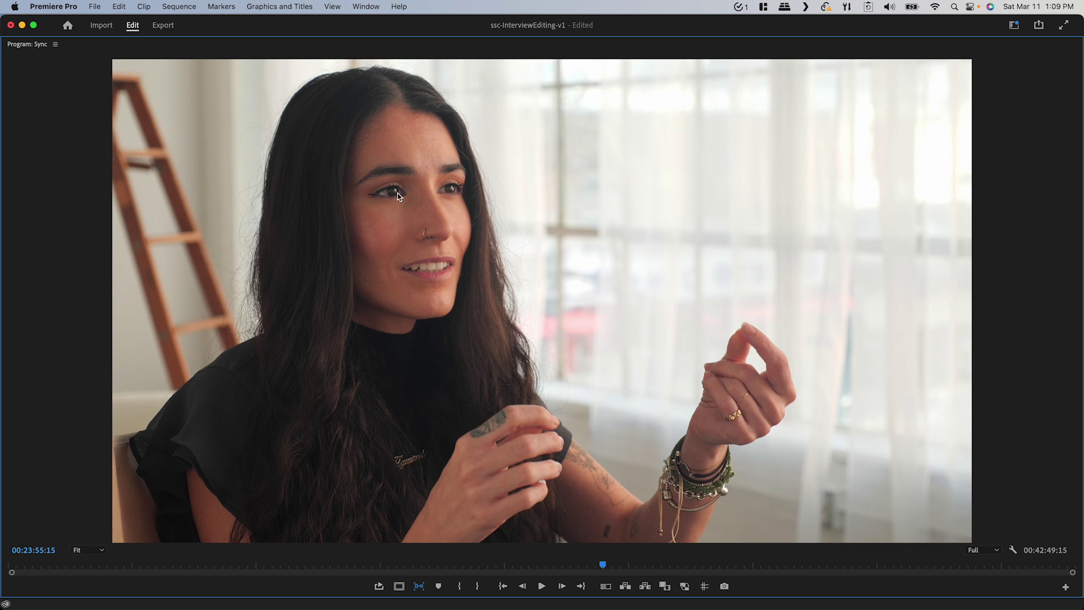
key(2)
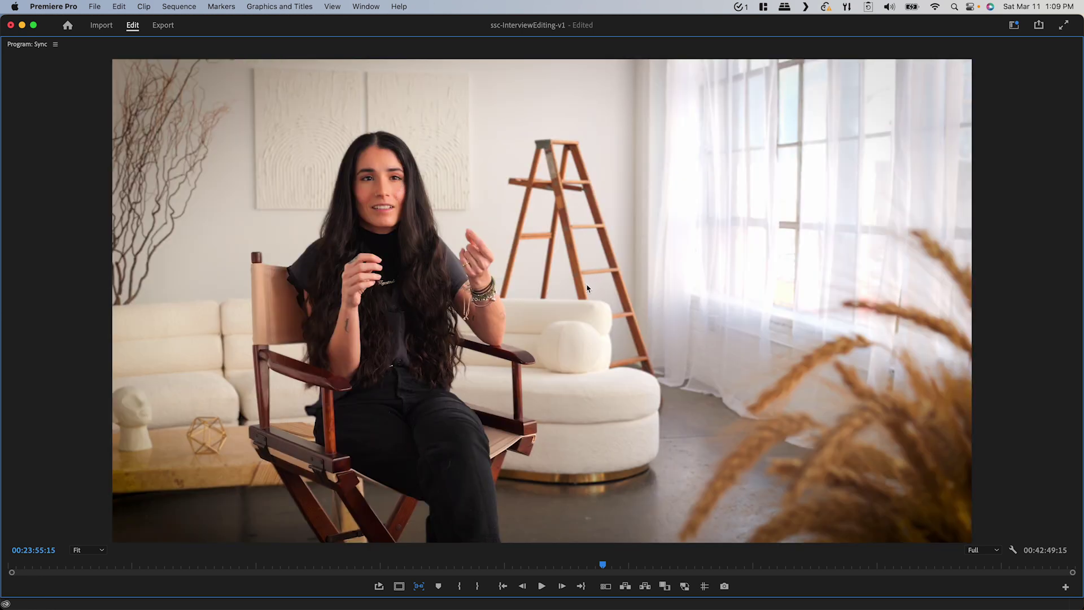
key(1)
key(2)
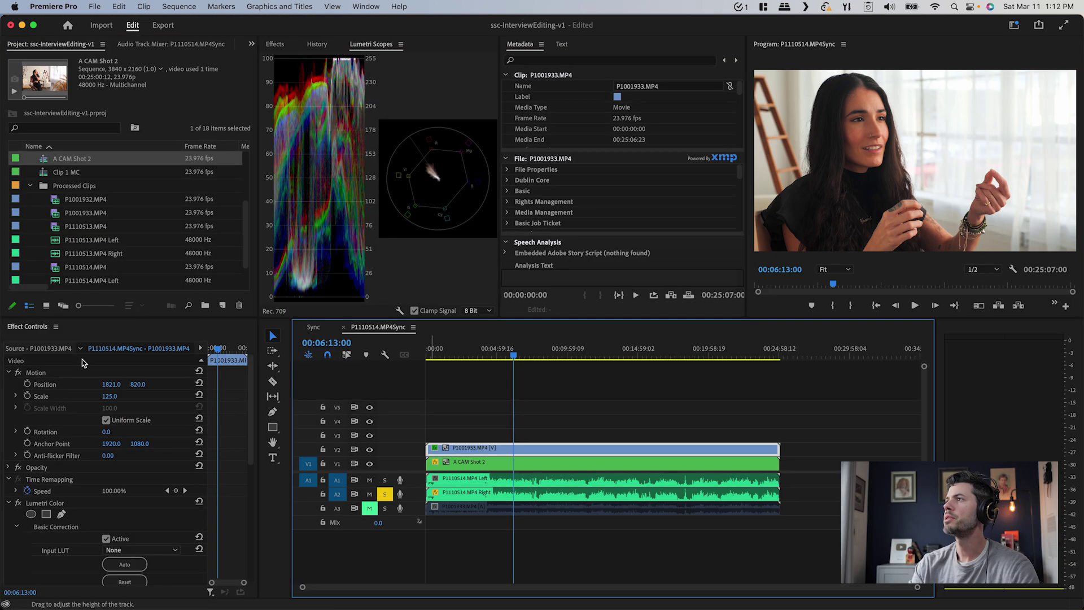
Adjust the close-up's own Lumetri vignette setting
scroll(5, 508, down, 10)
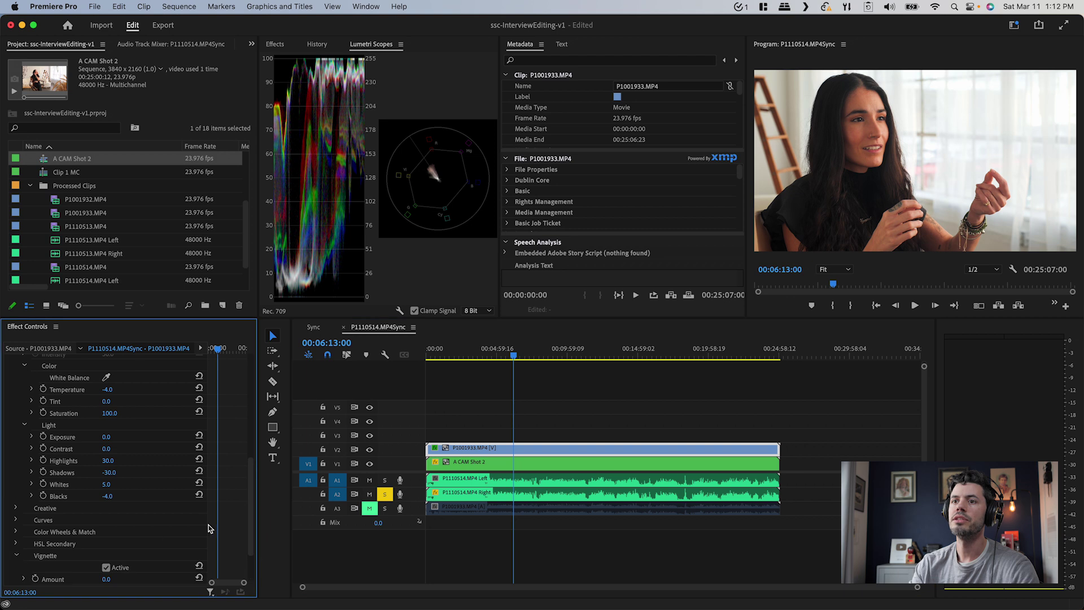
scroll(209, 529, down, 3)
drag(105, 520, 106, 514)
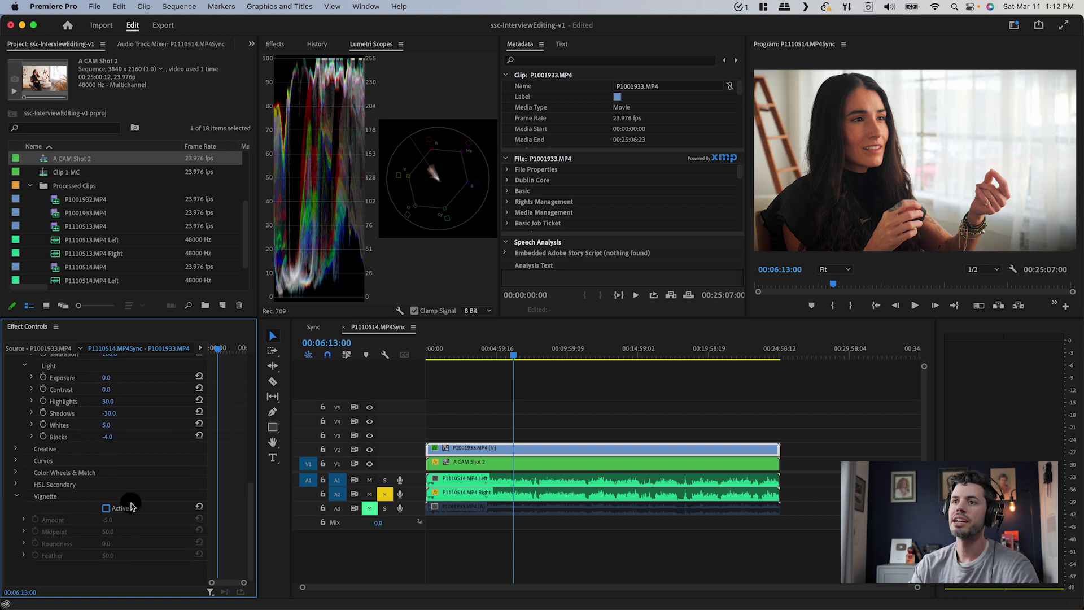
scroll(210, 490, up, 10)
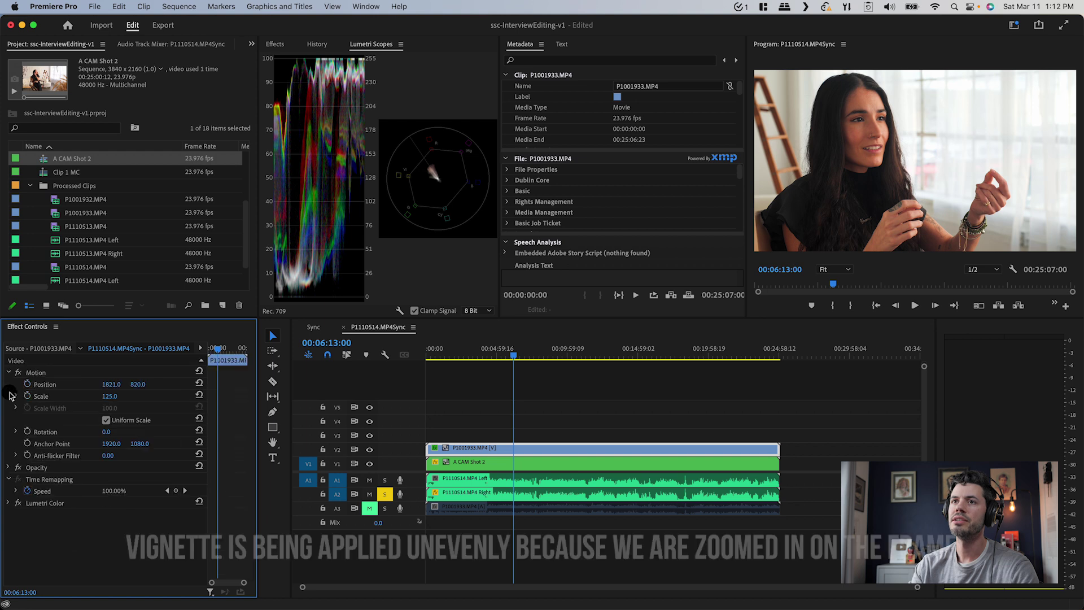
Nest the V2 close-up clip as a sequence named B CAM Shot 2
right_click(481, 448)
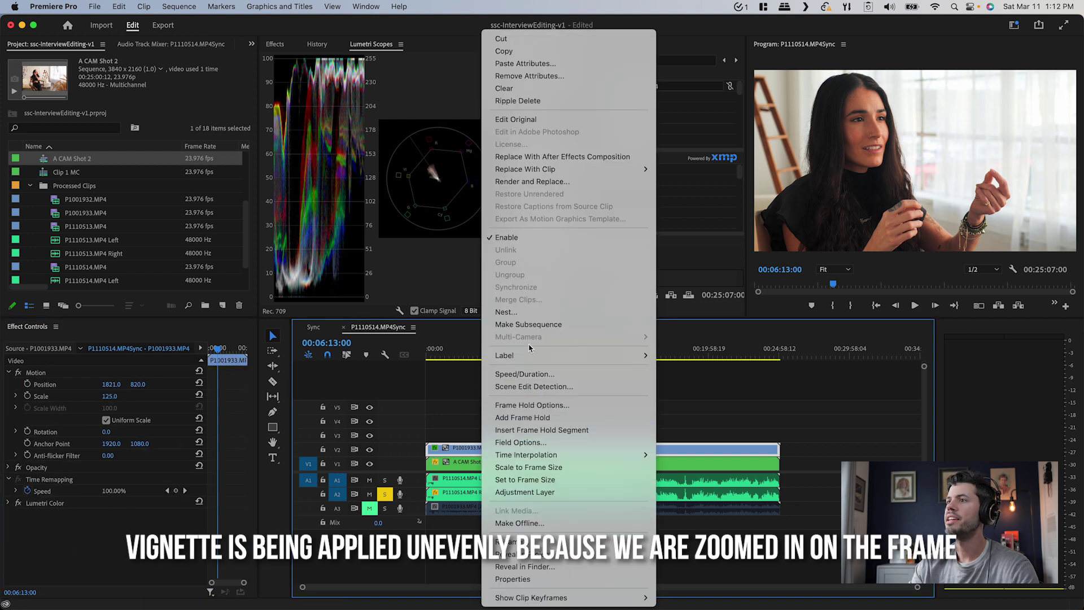
click(522, 312)
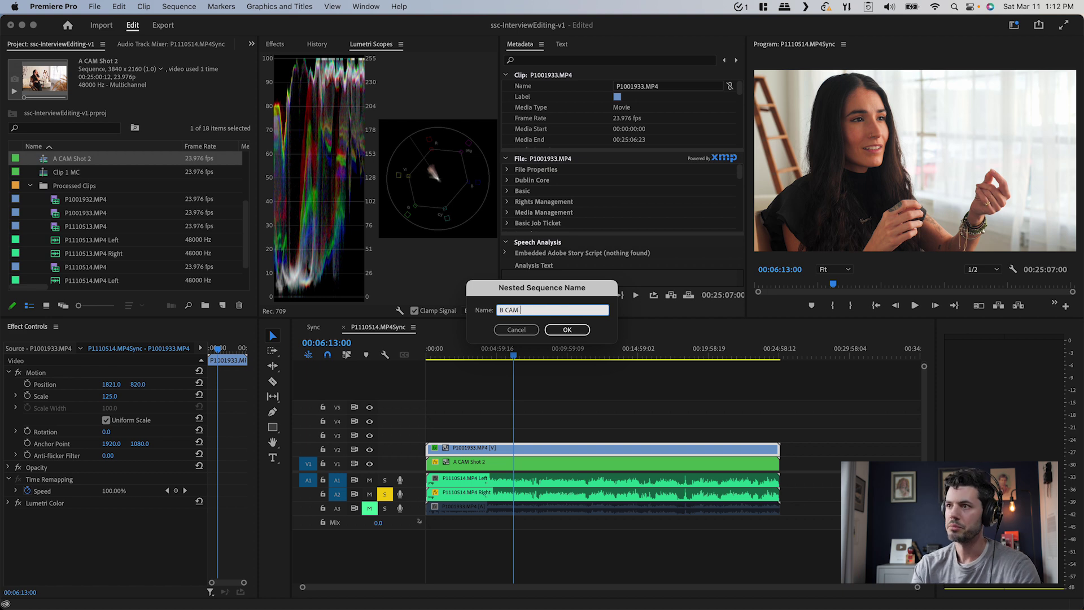
key(Return)
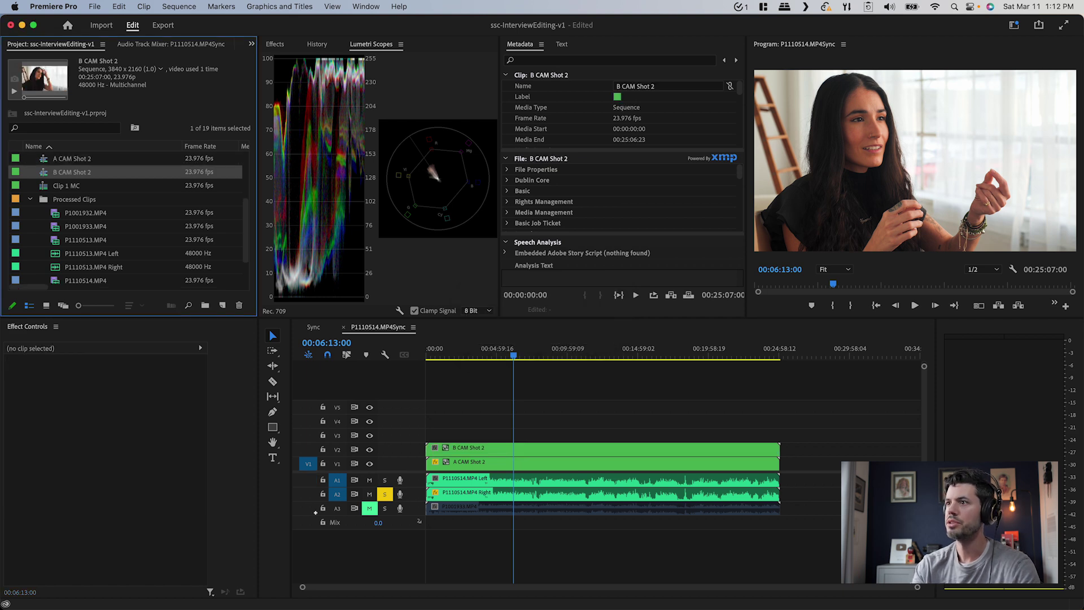
click(548, 451)
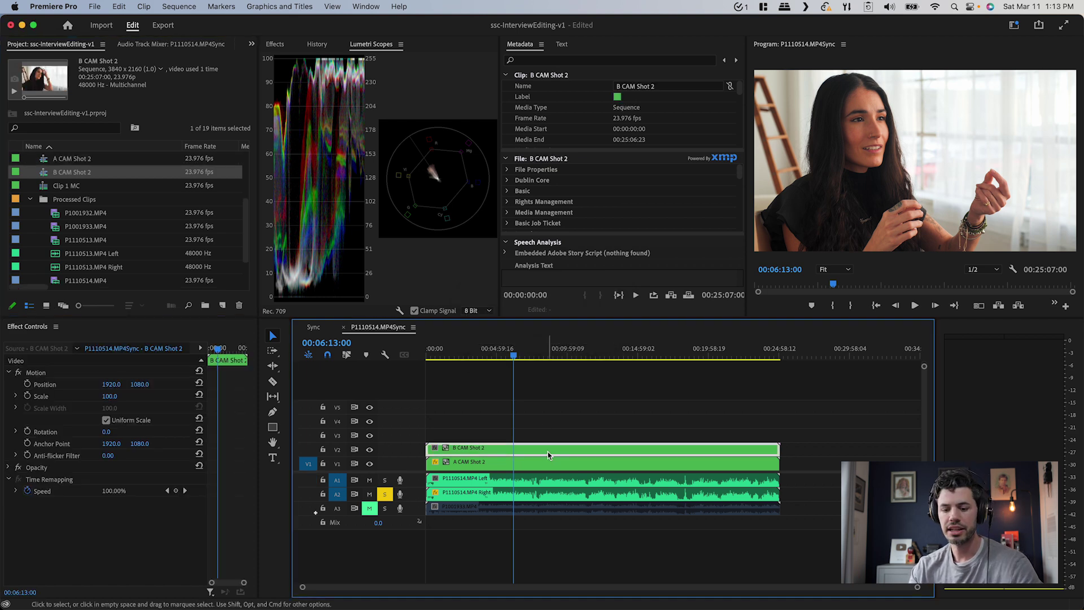
Give the nested B CAM Shot 2 clip a Vignette Amount of -1.8
scroll(126, 548, down, 2)
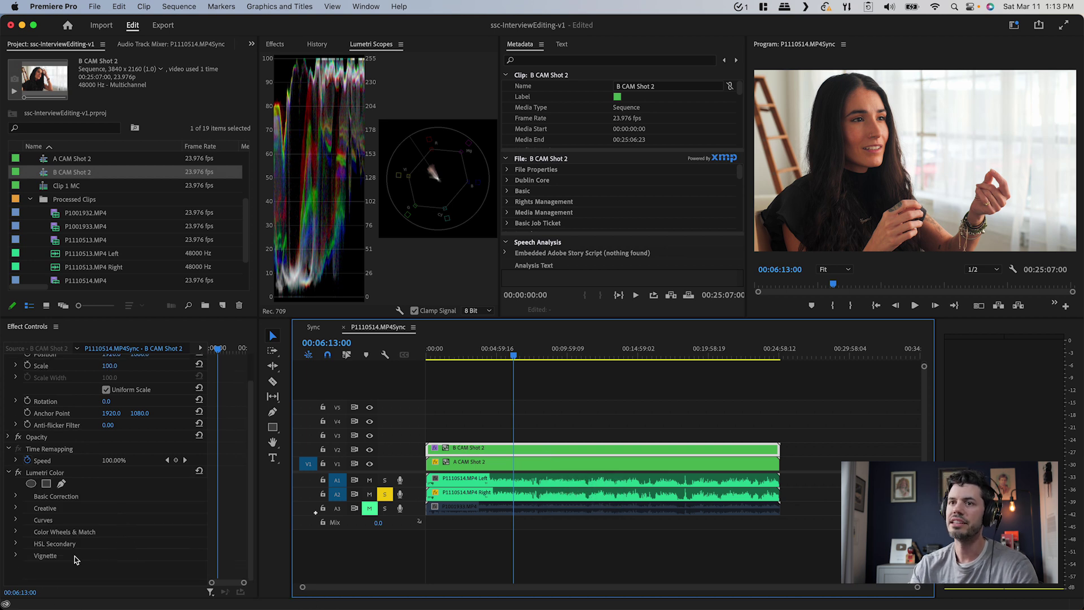
click(16, 557)
scroll(143, 534, down, 4)
drag(110, 520, 100, 520)
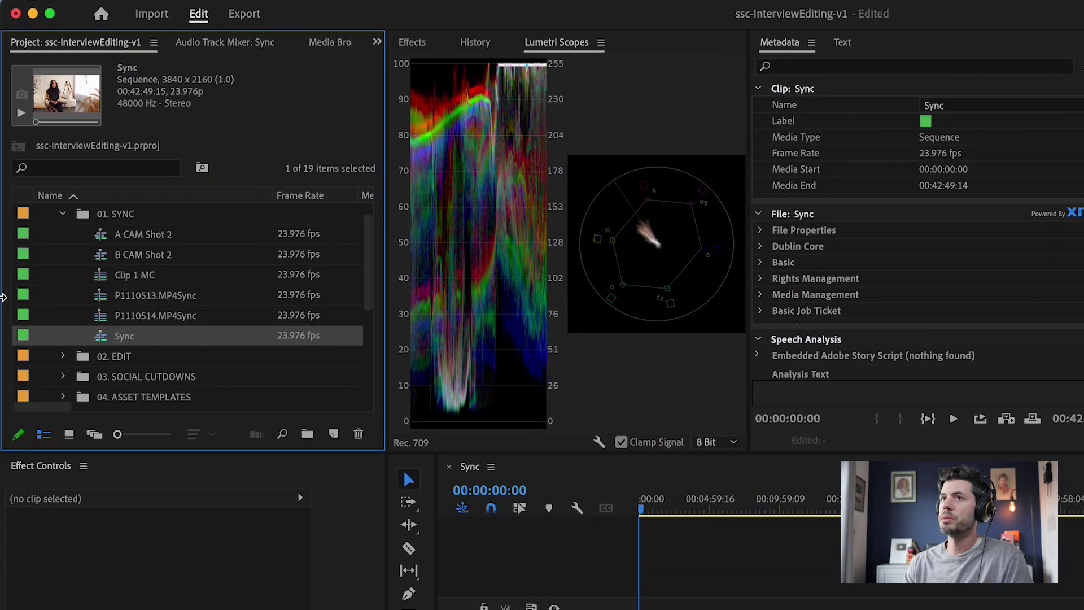
Make a copy of the Sync sequence named STRINGOUT and load it into the Timeline
mouse_move(68, 286)
key(super+shift+slash)
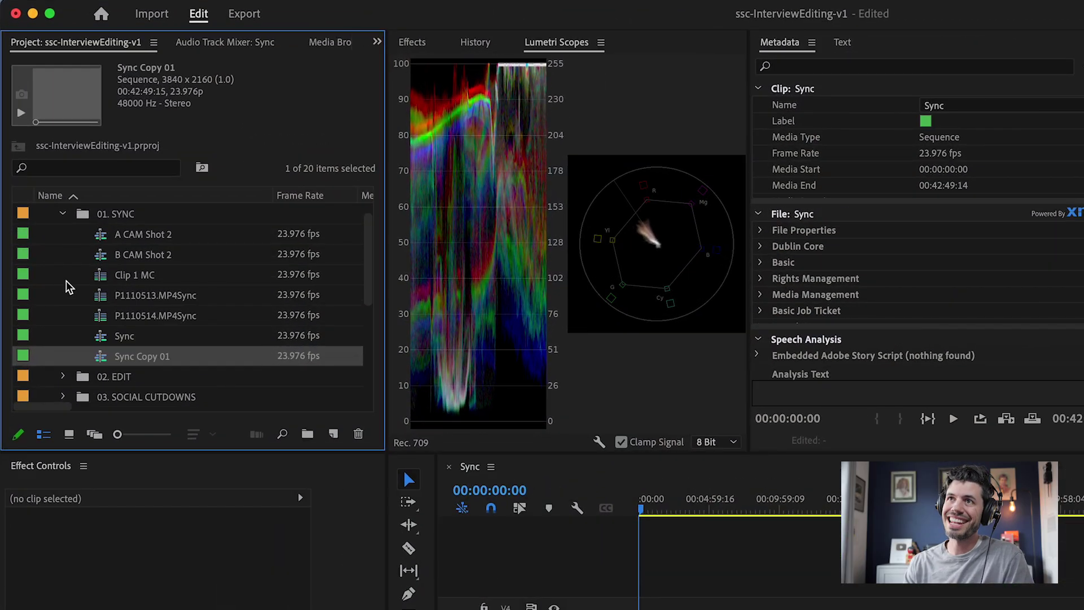
key(Return)
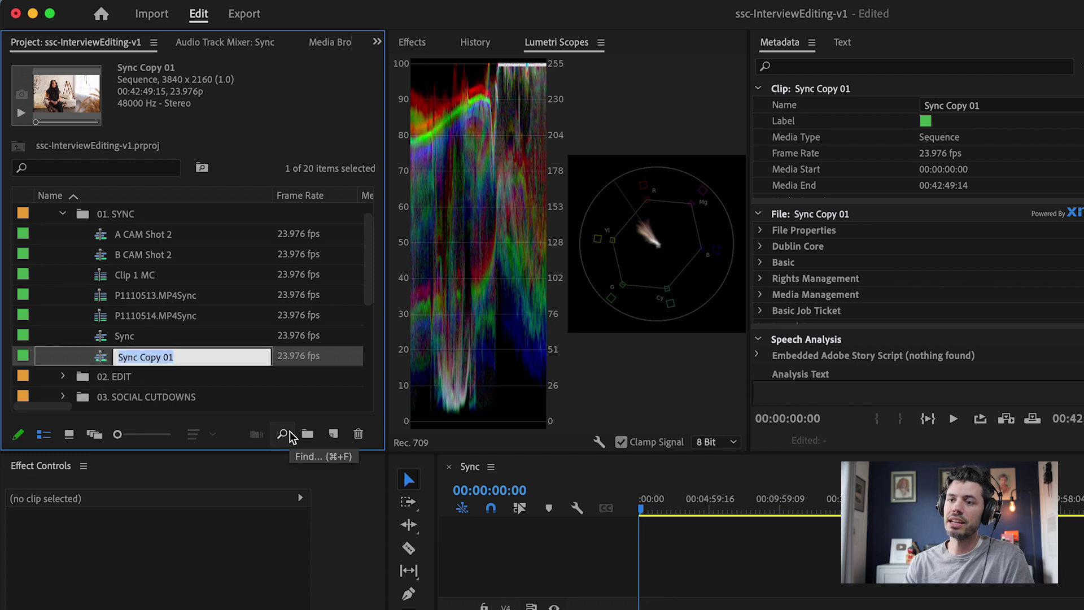
text(STRINGOUT)
key(Tab)
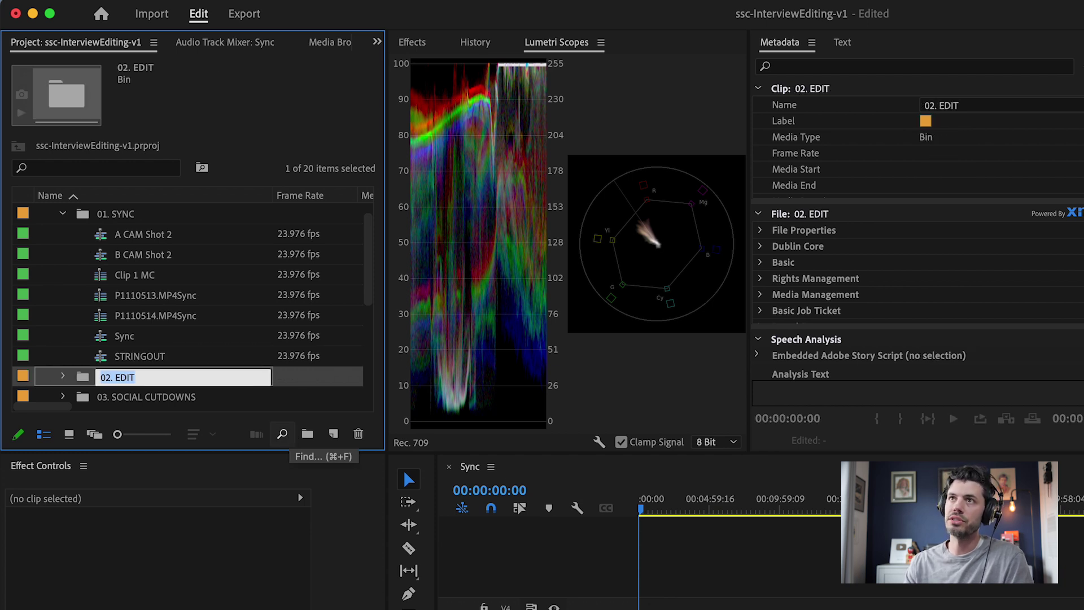
double_click(113, 357)
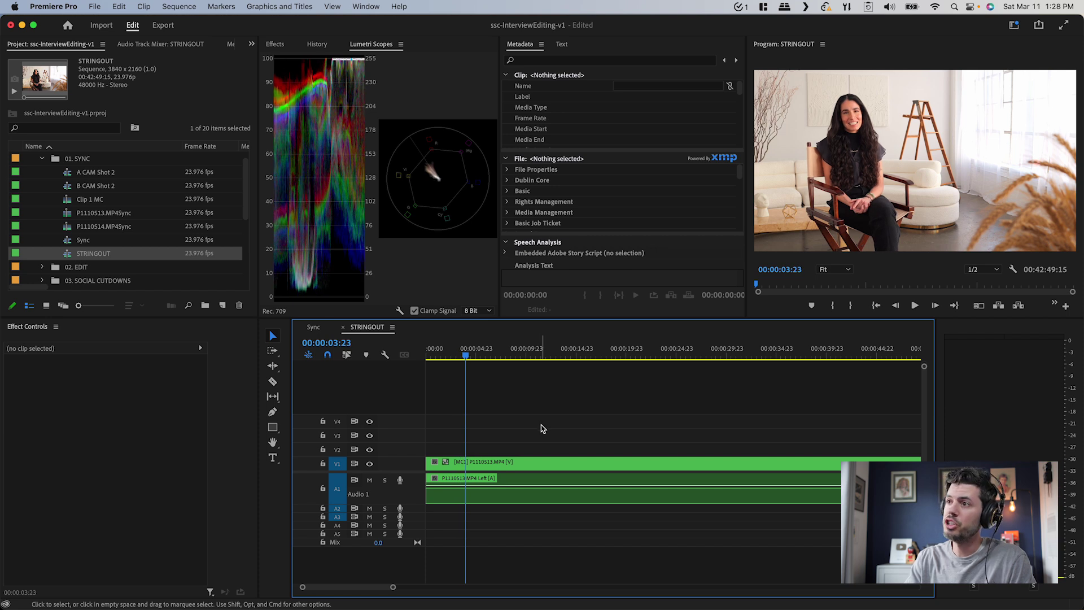
Play through the STRINGOUT interview, zooming in and returning to about 00:00:10:23
key(space)
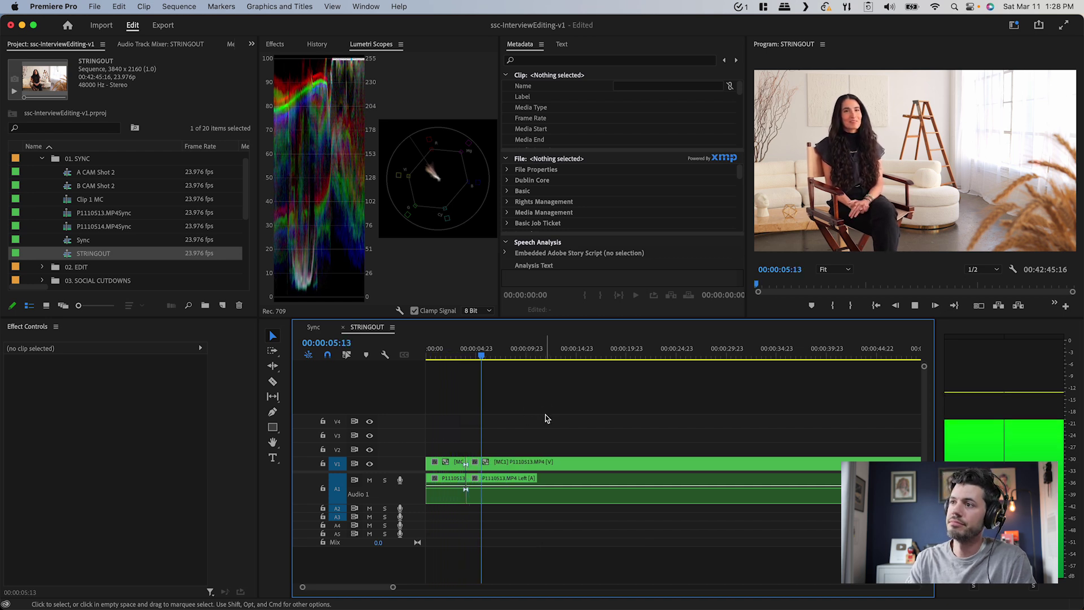
key(space)
key(=)
key(=)
key(=)
key(space)
key(-)
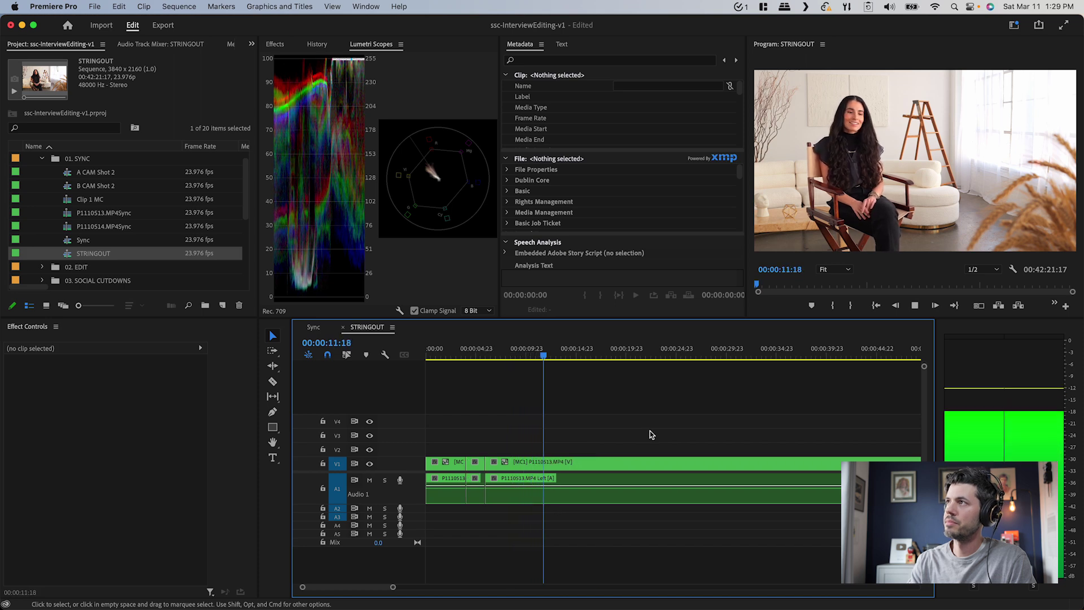
key(equal)
key(space)
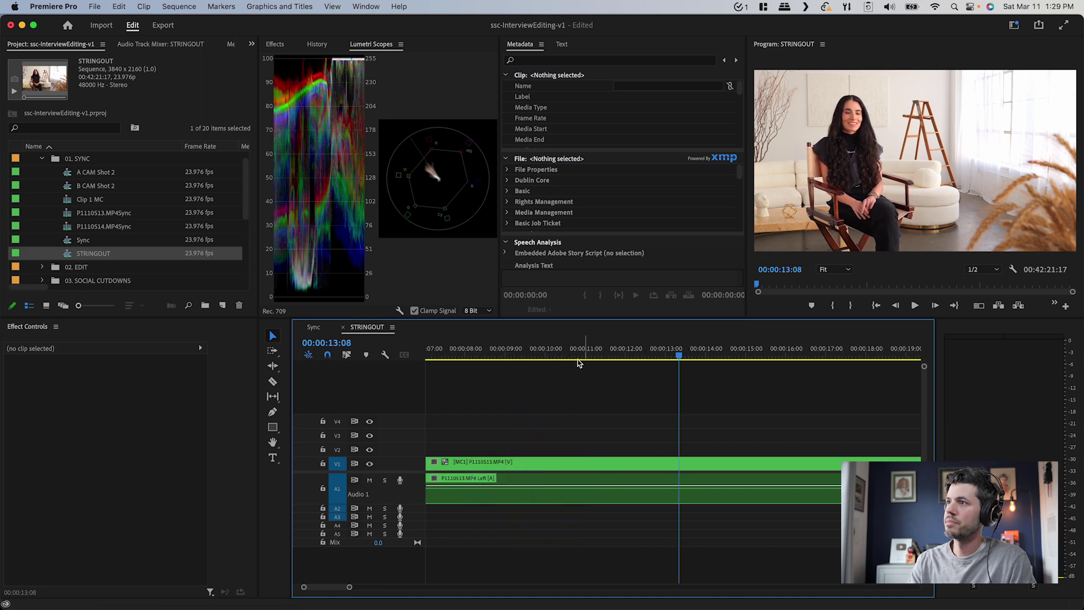
click(558, 354)
key(space)
key(space)
key(space)
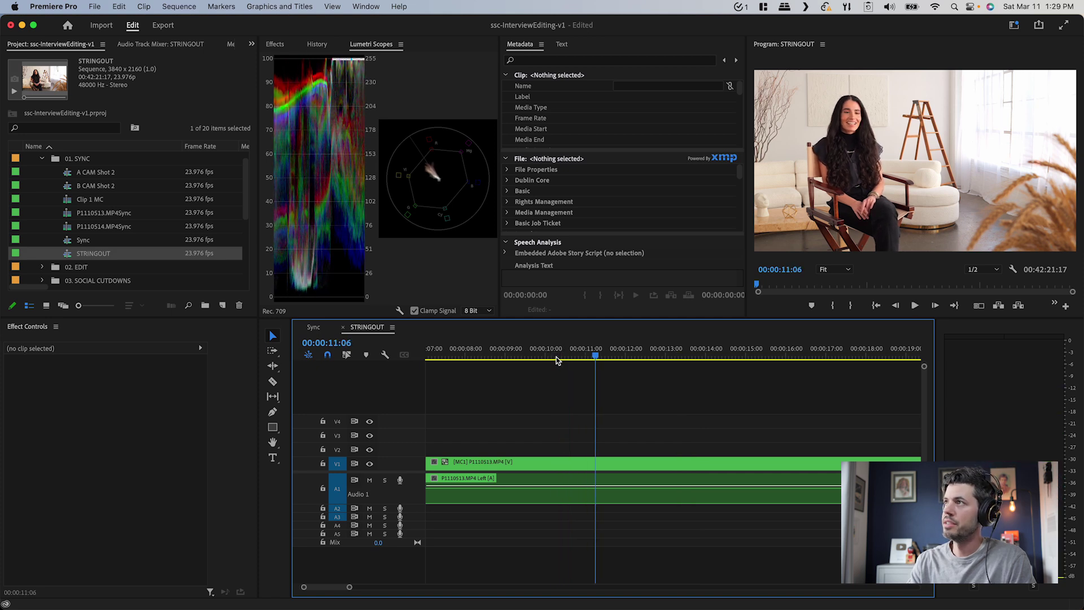
key(space)
Cut the clips at the playhead and replay the cut from about 9 seconds
key(super+k)
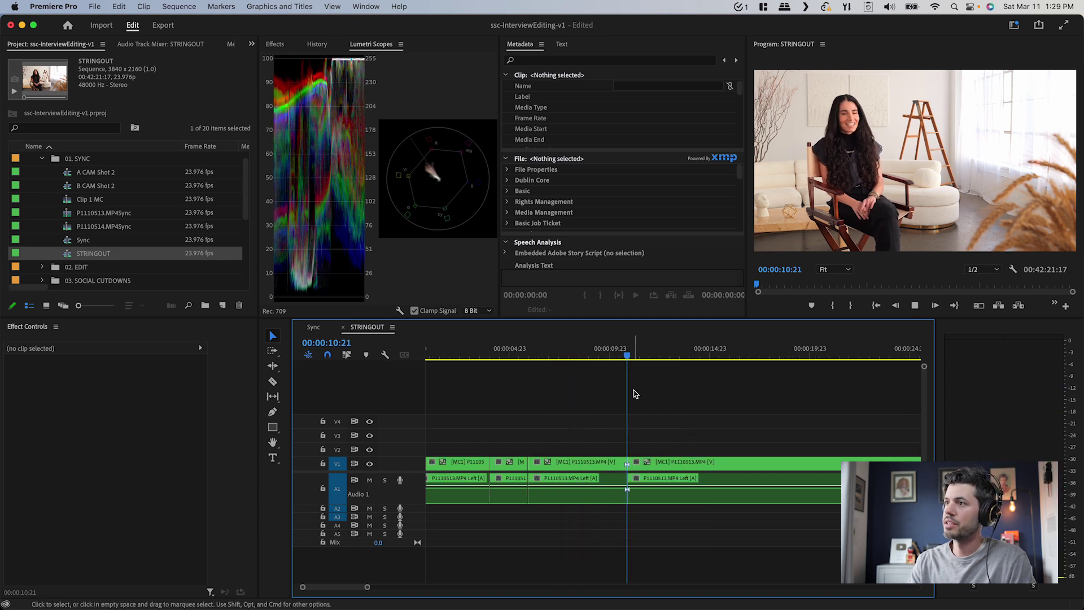
key(minus)
key(equal)
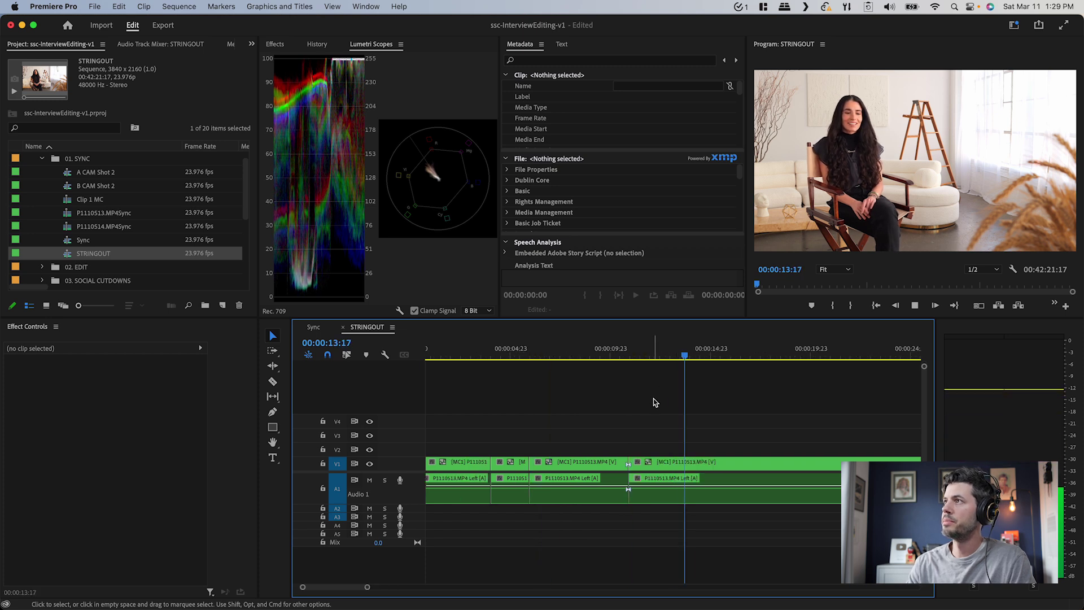
drag(685, 356, 662, 360)
key(minus)
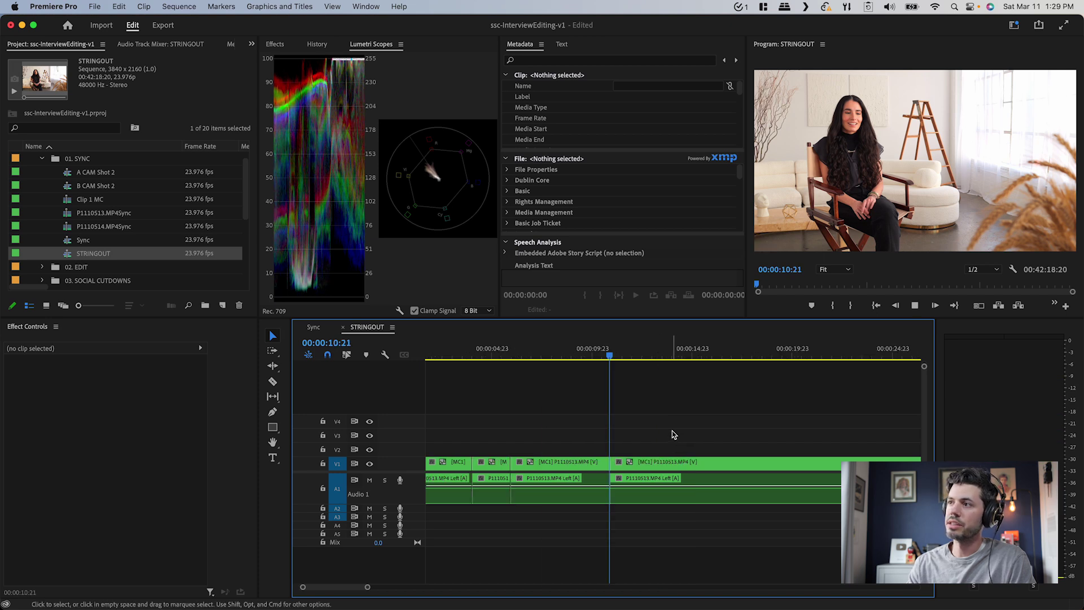
key(space)
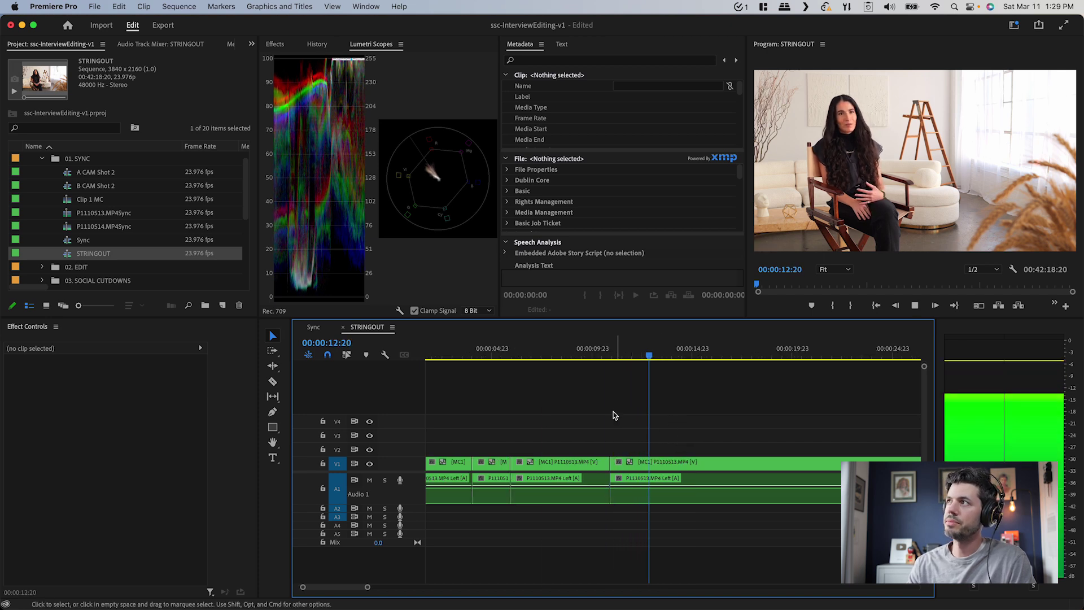
click(590, 343)
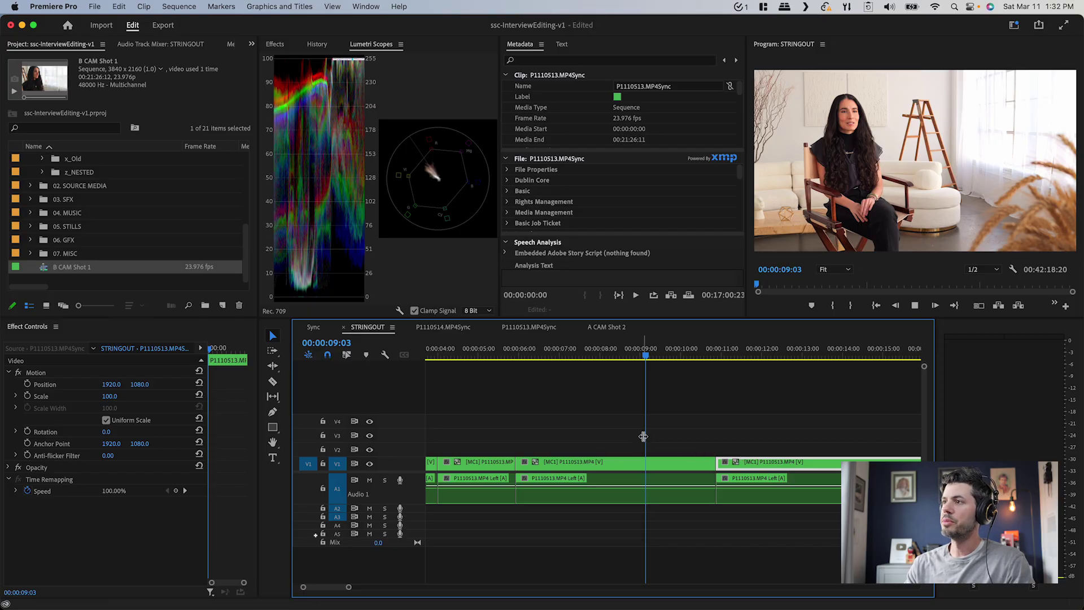
Play the STRINGOUT multicam sequence from the playhead just after 9 seconds
key(space)
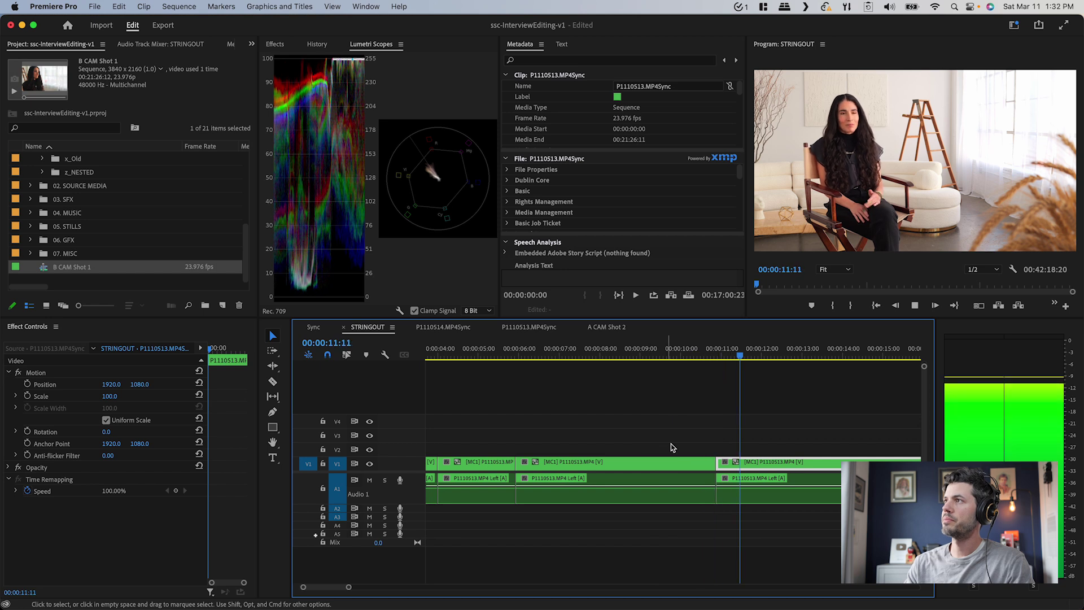
Stop at 12:12, switch that section to the B CAM Shot 1 angle, and scrub back to check
key(space)
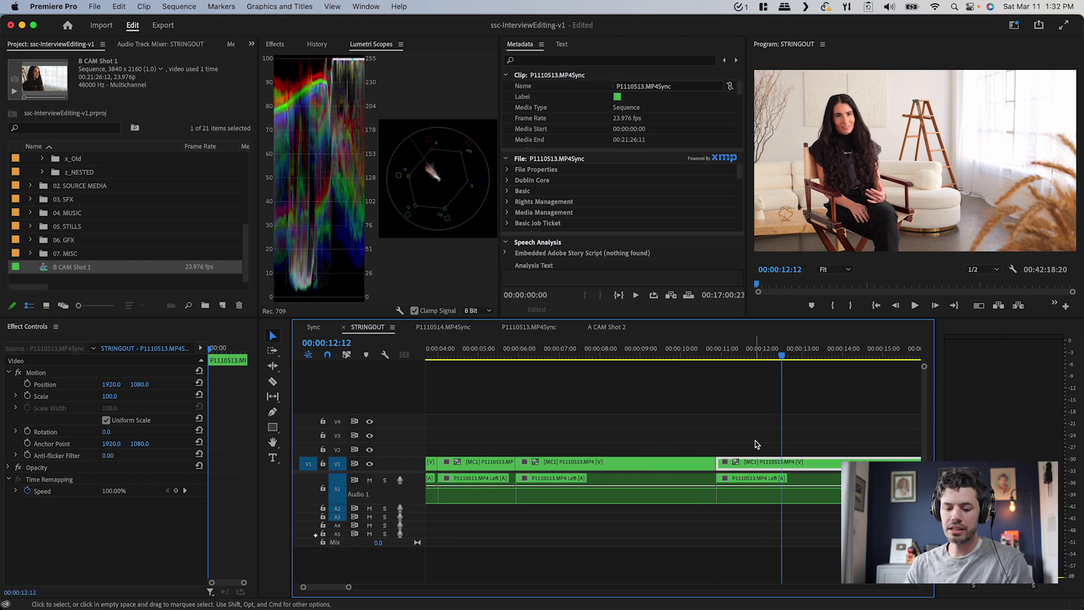
key(2)
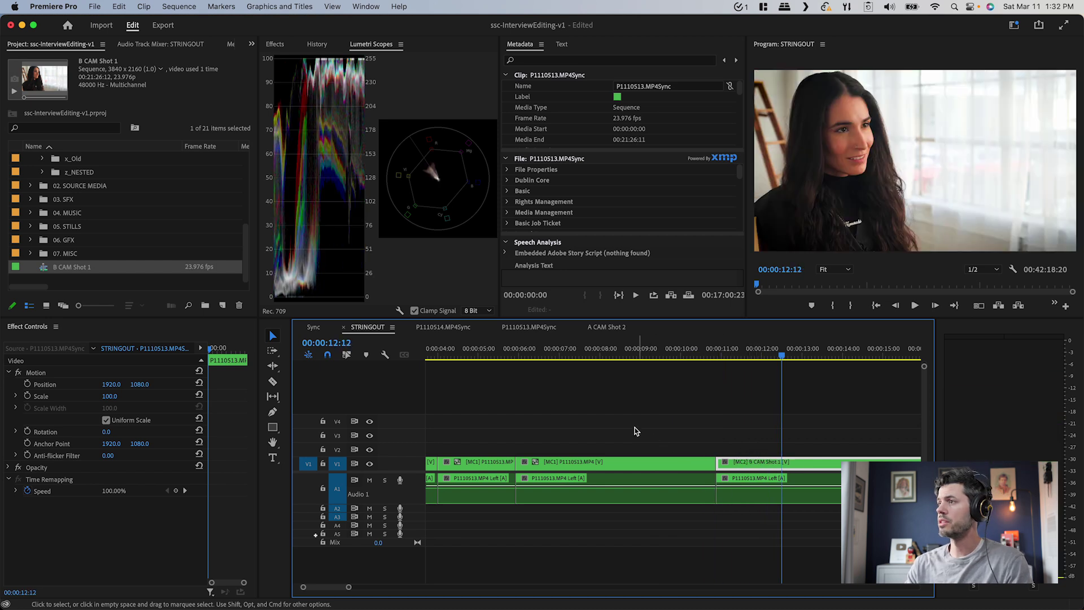
mouse_move(620, 438)
mouse_down()
mouse_move(600, 440)
mouse_move(631, 443)
mouse_up()
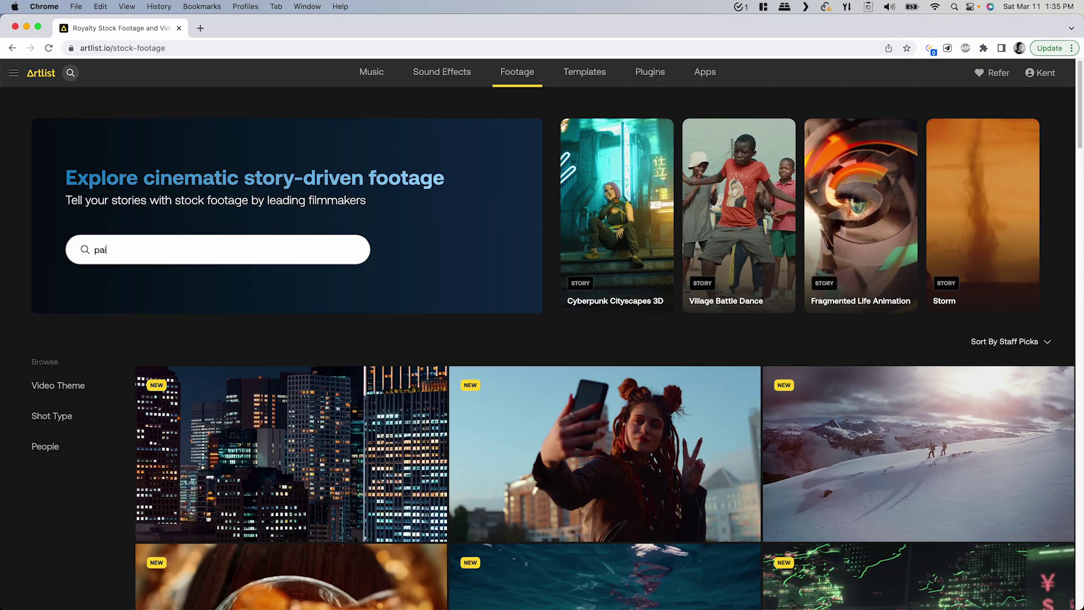
Search Artlist footage for 'painter painting'
text(inte)
text(r.)
key(BackSpace)
text(painting)
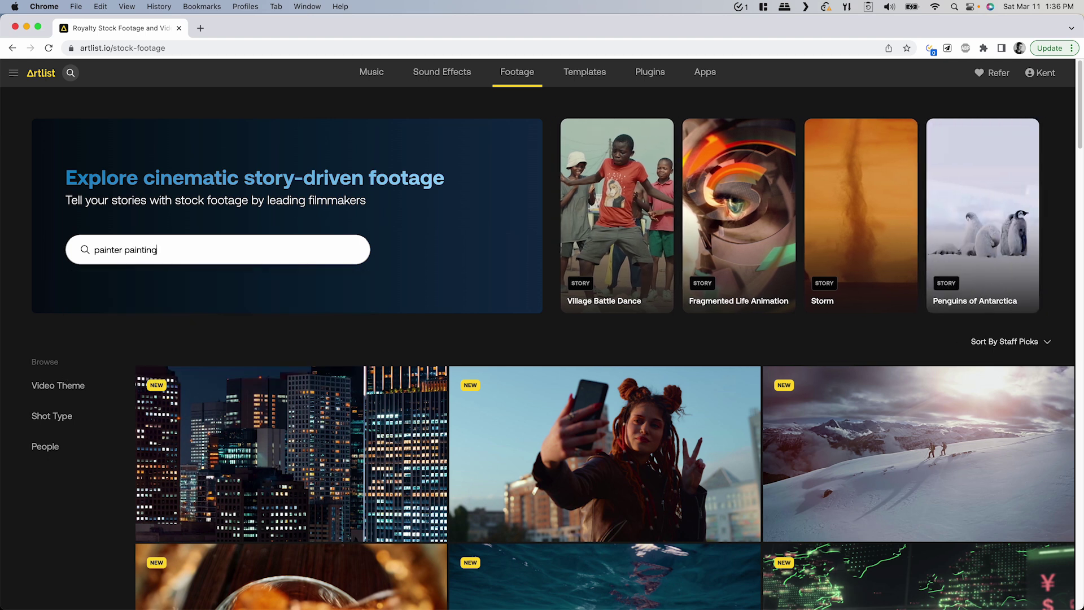
key(Return)
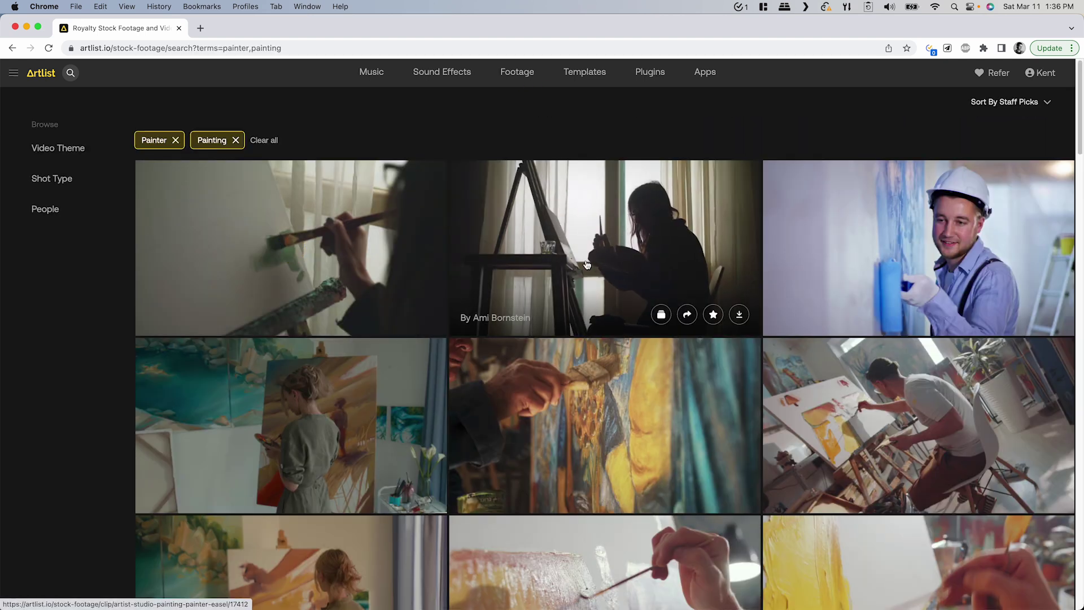
Download the brush-stroke and dark studio painting clips in HD
scroll(426, 338, down, 5)
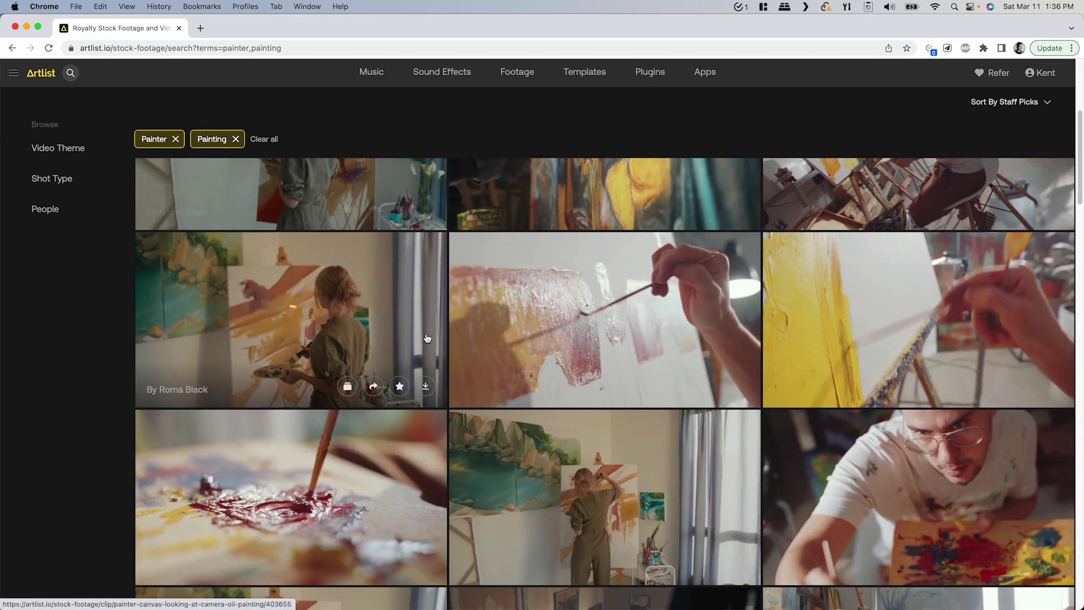
scroll(429, 339, down, 1)
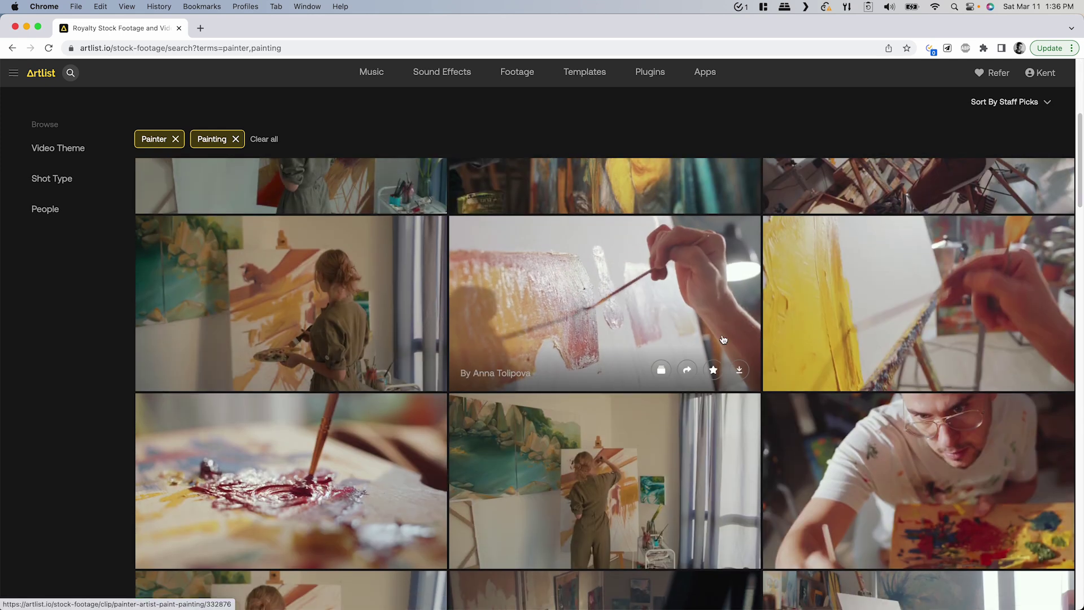
click(739, 371)
click(496, 314)
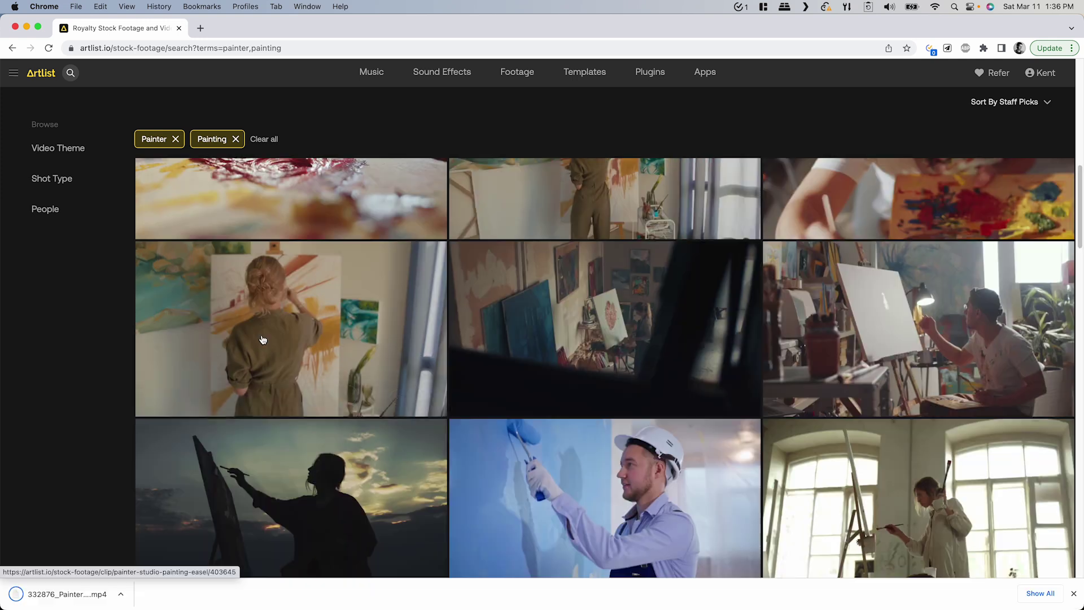
scroll(283, 328, down, 2)
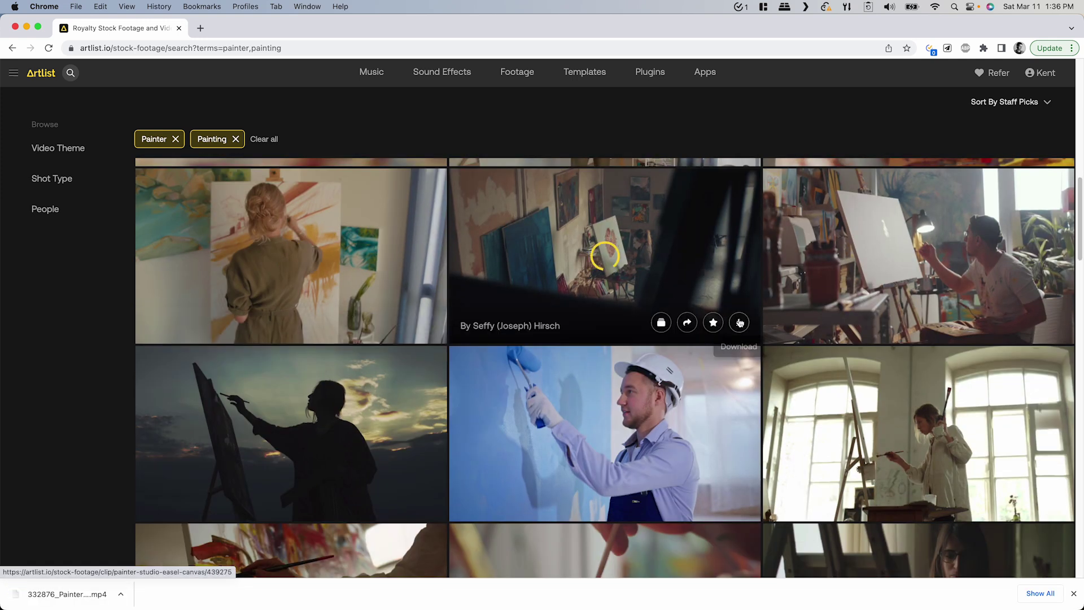
click(740, 322)
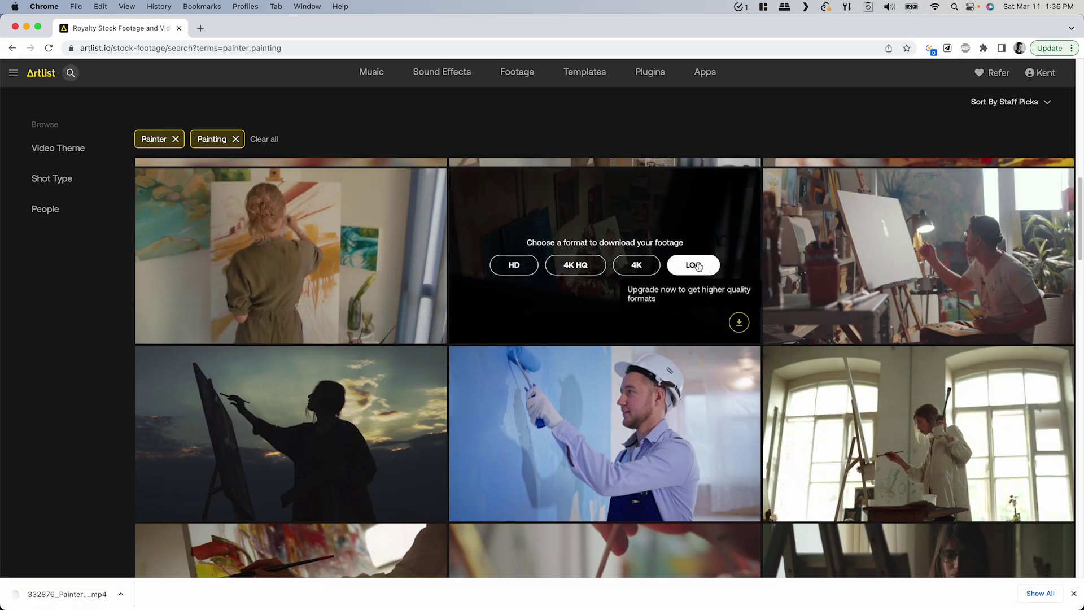
click(512, 273)
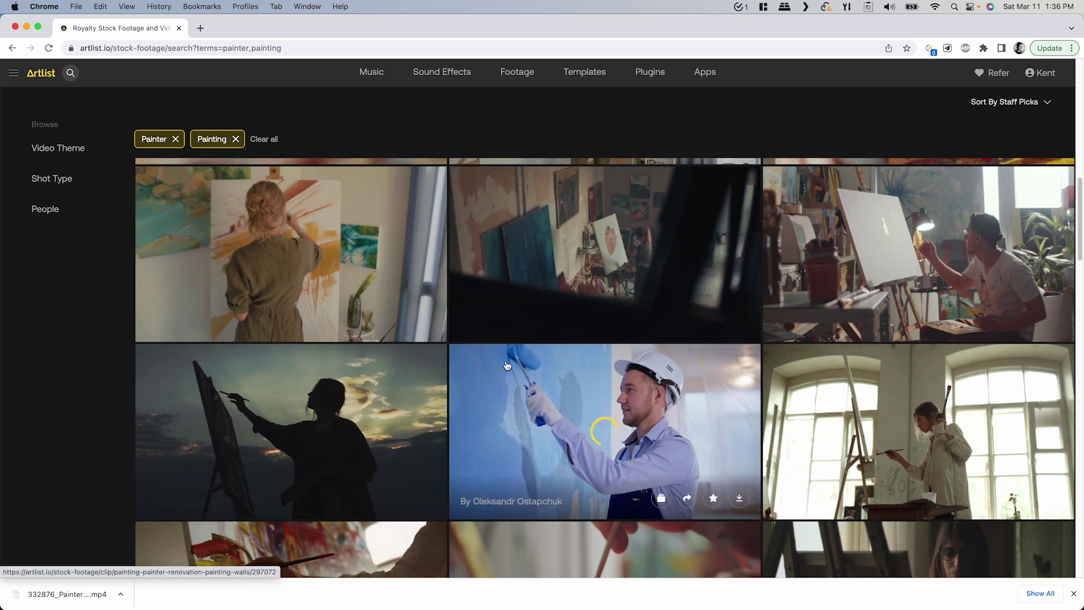
key(Return)
Download the canvas painter, colourful brush close-up and paint palette clips in HD into 3_BROLL
scroll(559, 293, down, 5)
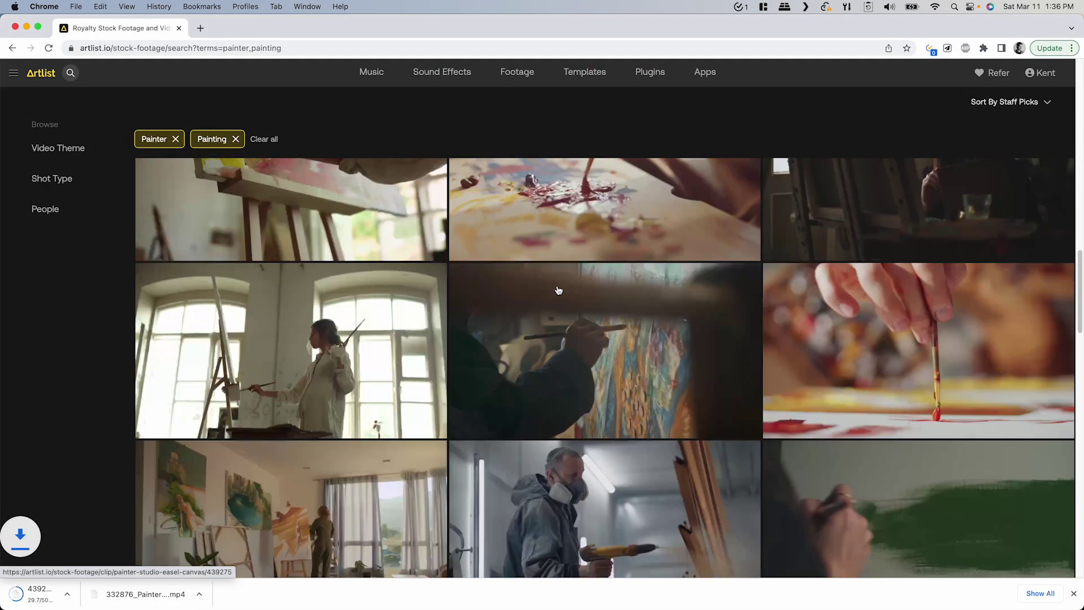
click(740, 374)
click(524, 320)
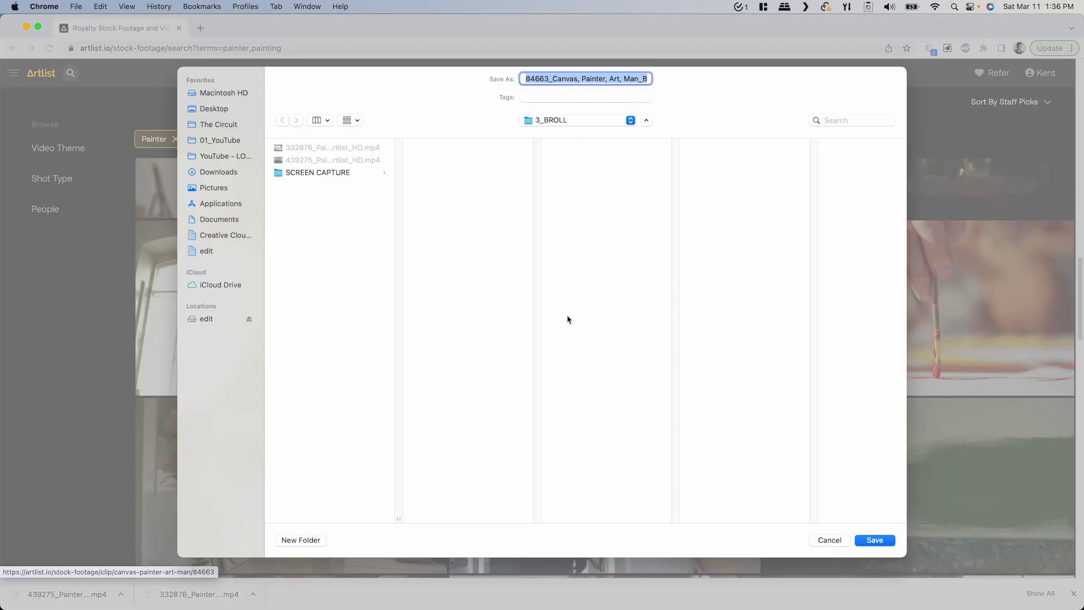
key(Return)
scroll(561, 356, down, 5)
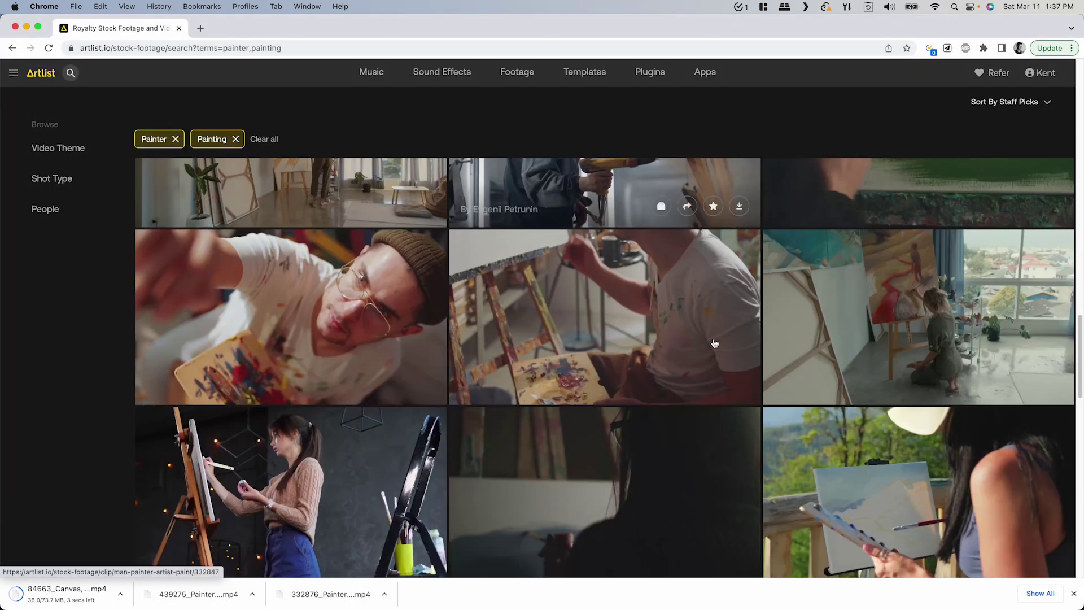
mouse_move(675, 374)
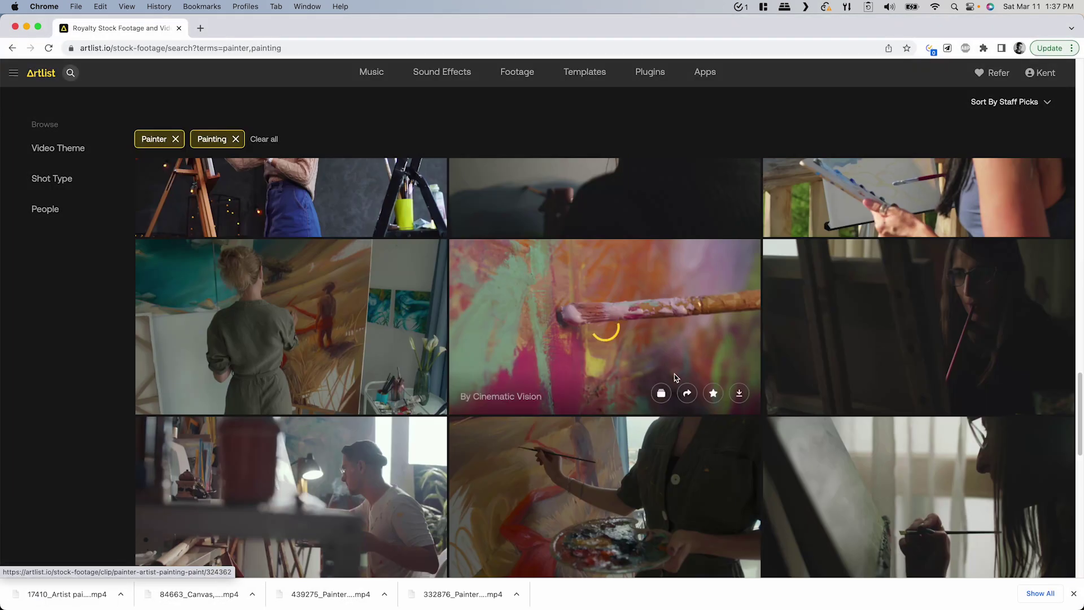
click(740, 394)
click(525, 339)
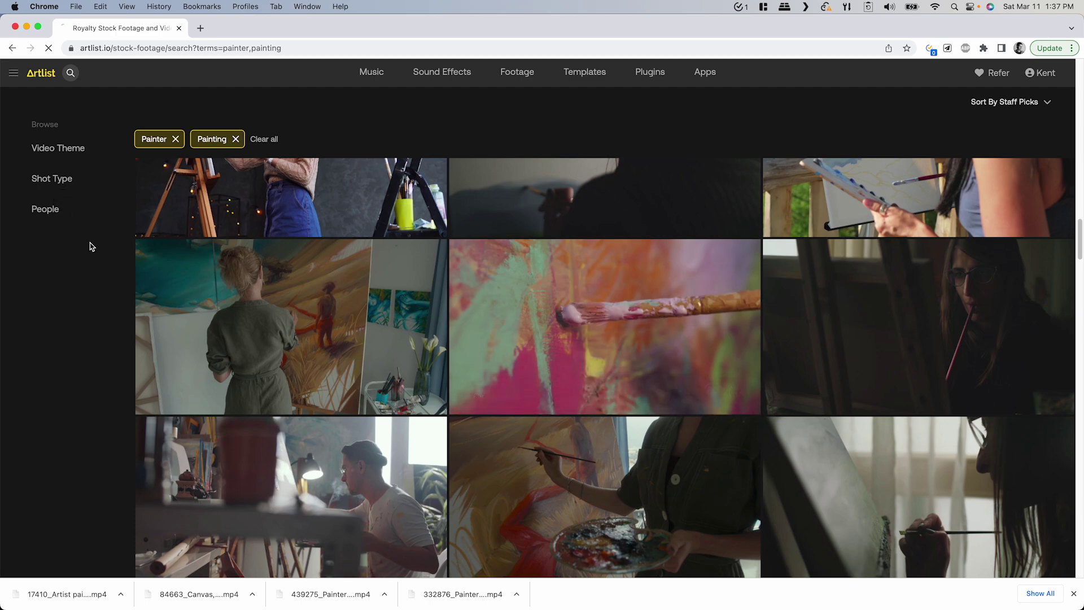
key(Return)
scroll(316, 481, down, 5)
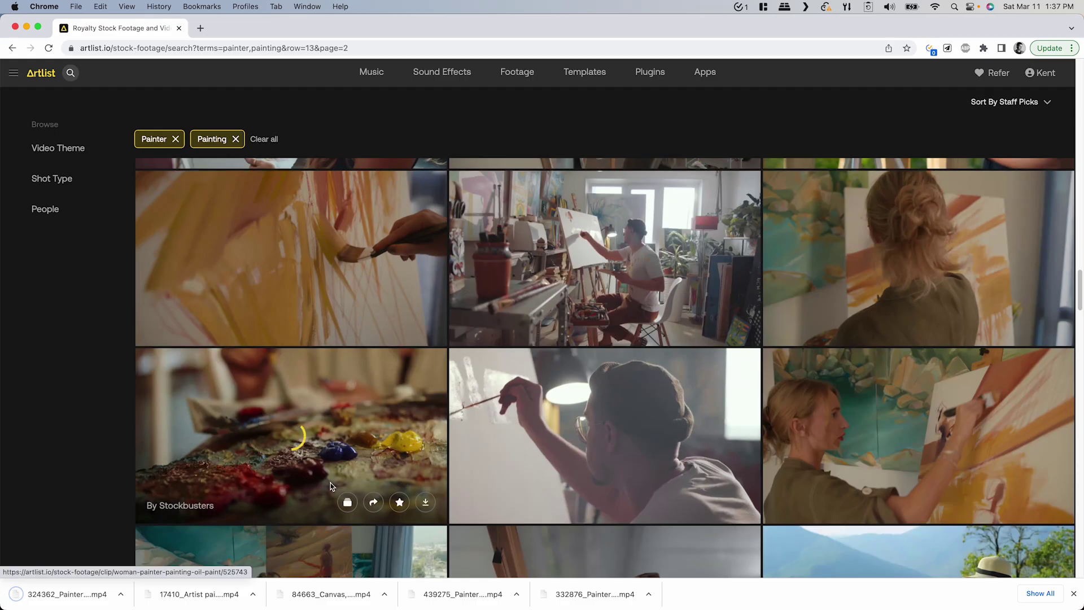
click(426, 502)
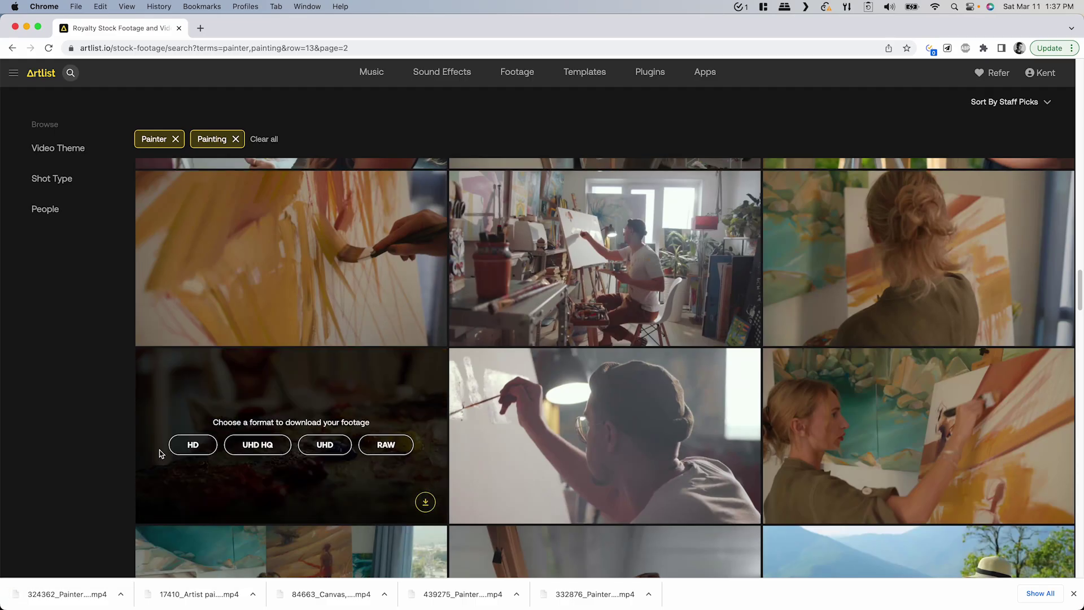
click(194, 450)
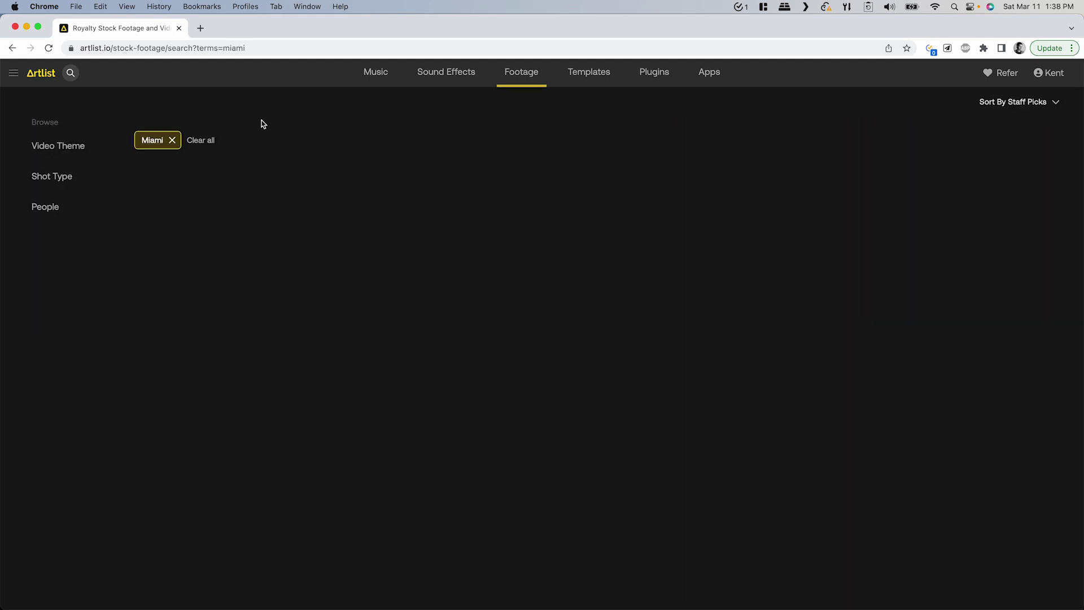
Download the Miami skyline aerial and the Miami bay aerial clips in HD
scroll(479, 299, down, 6)
scroll(617, 290, up, 6)
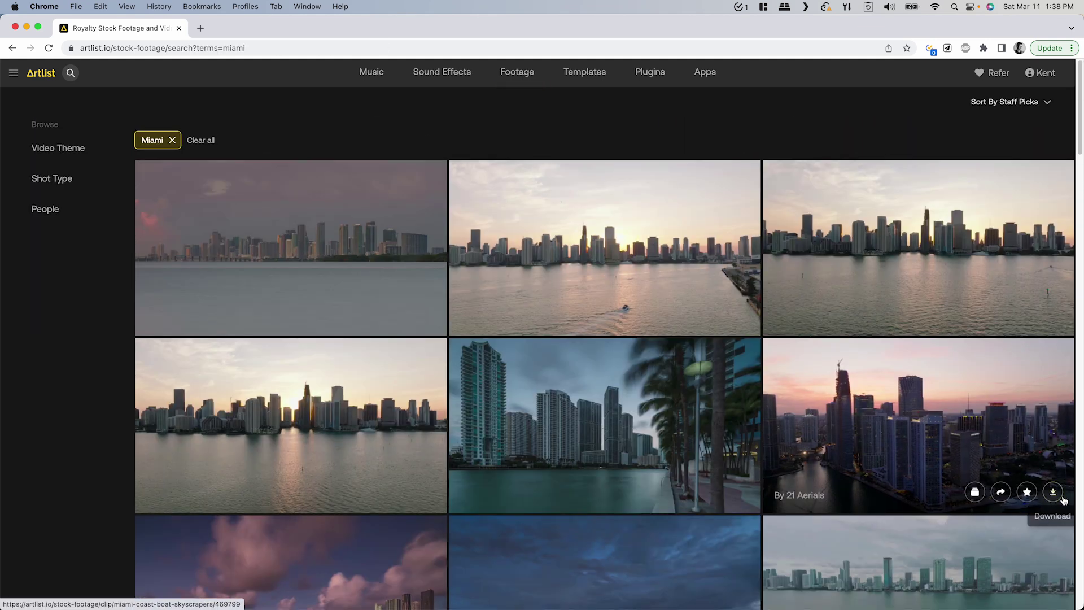
click(1054, 491)
scroll(711, 274, down, 10)
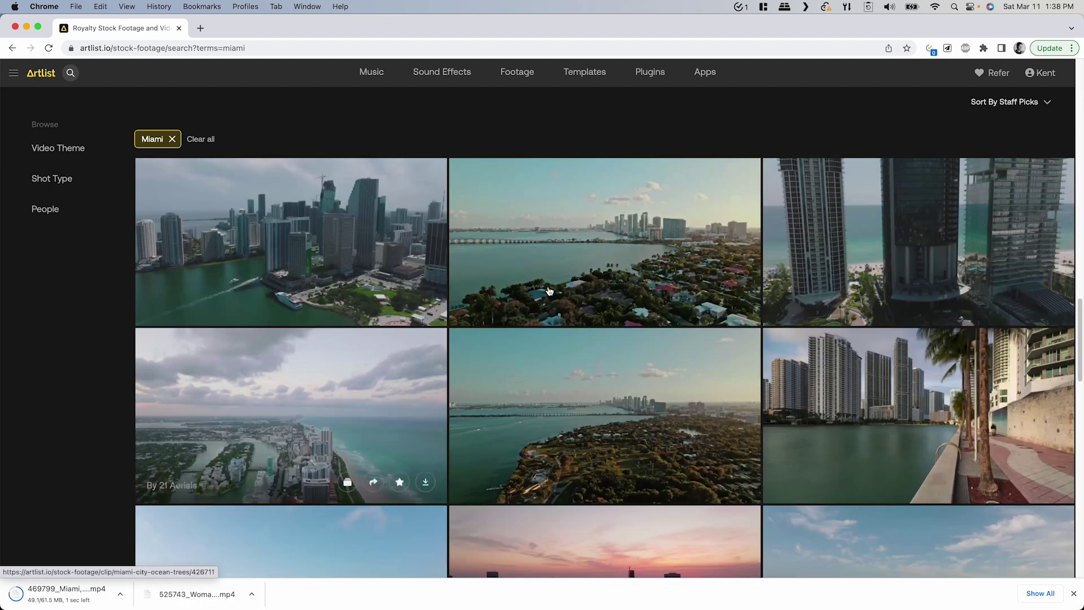
scroll(710, 274, up, 1)
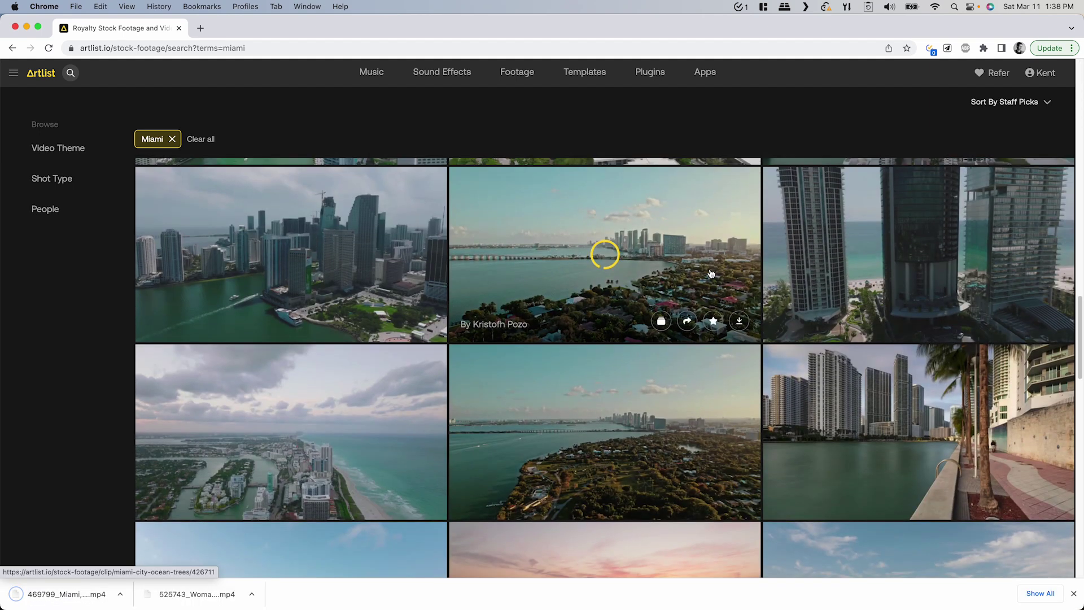
click(739, 321)
click(514, 264)
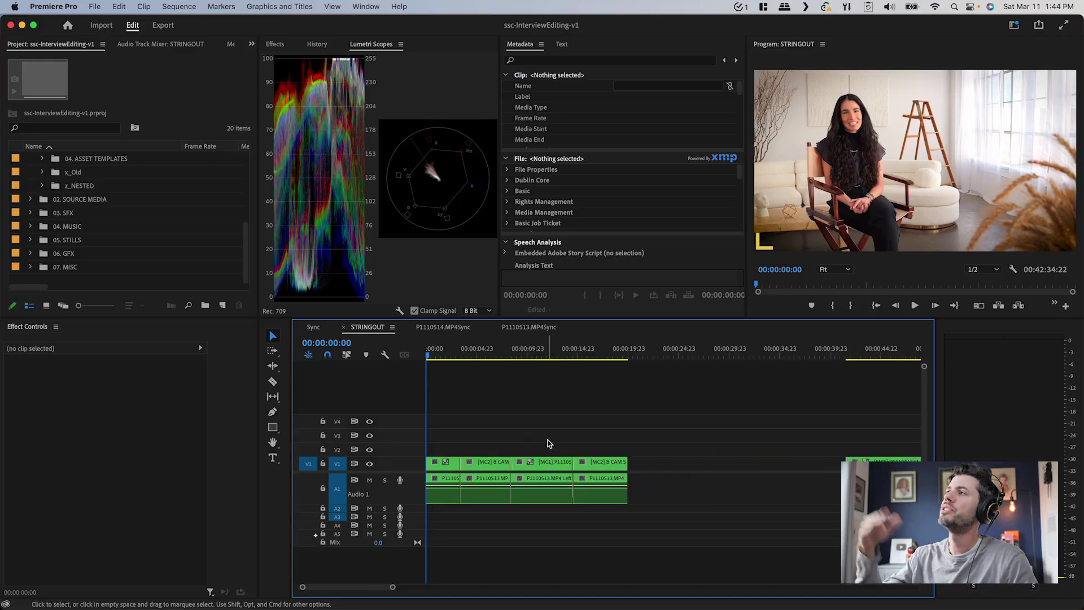
Shift the last three STRINGOUT clips later to open a gap, then review playback after it
key(space)
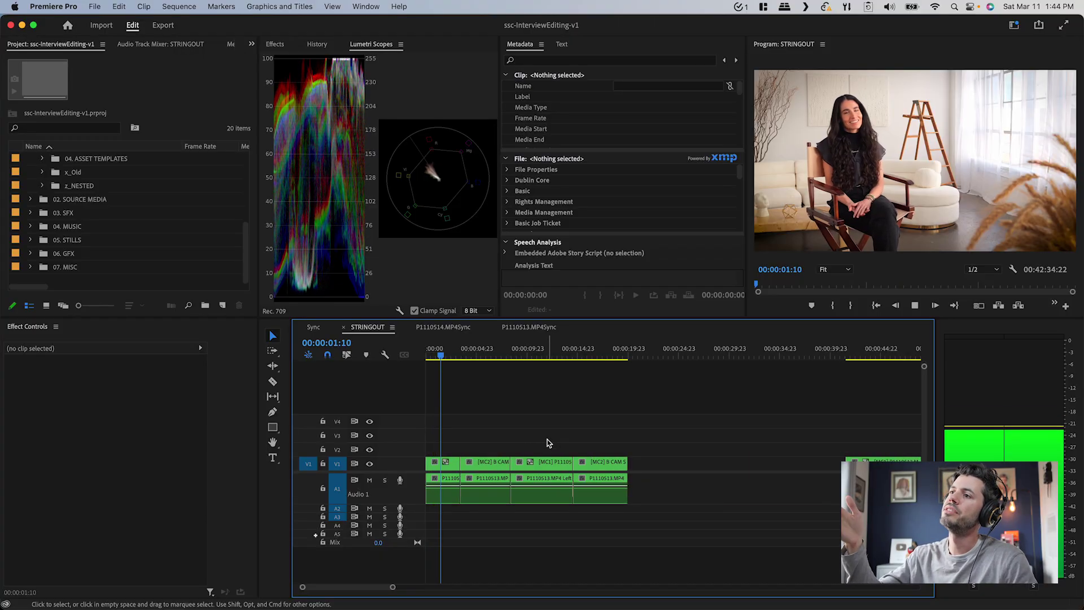
key(space)
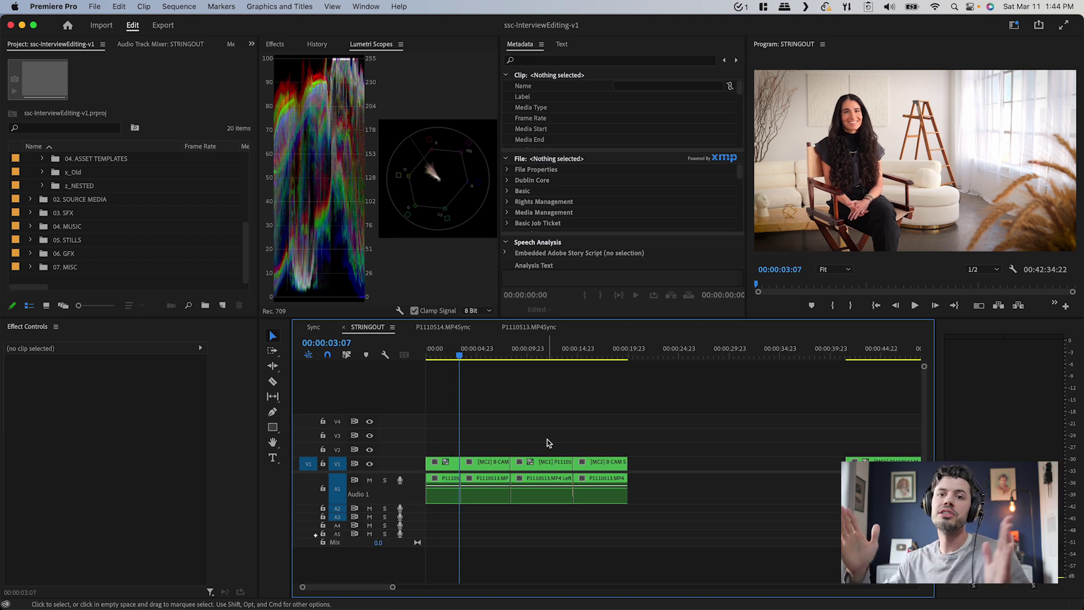
key(=)
drag(782, 516, 640, 465)
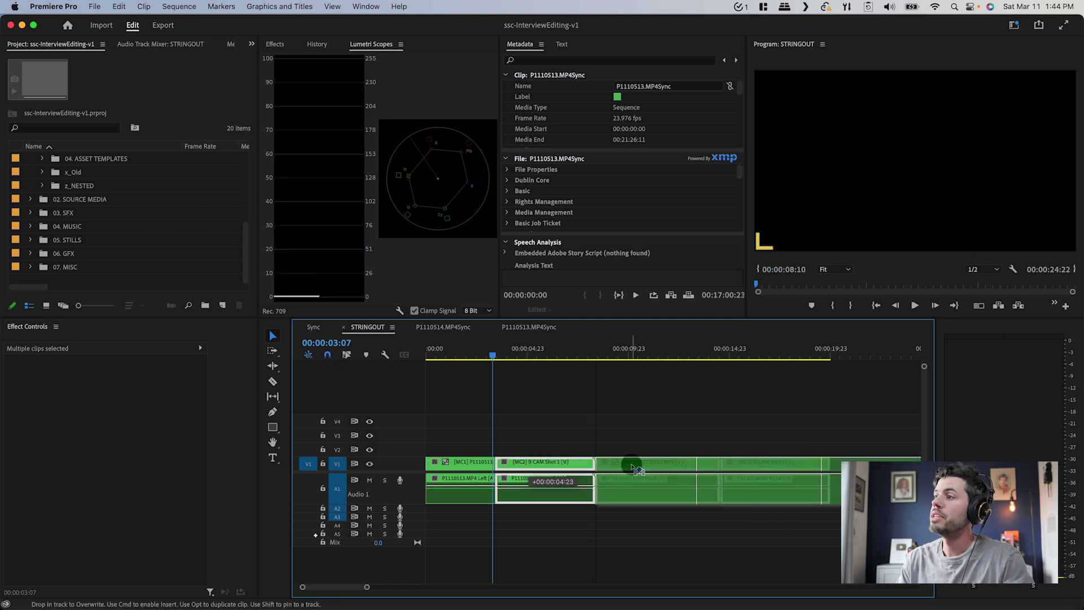
drag(498, 358, 512, 362)
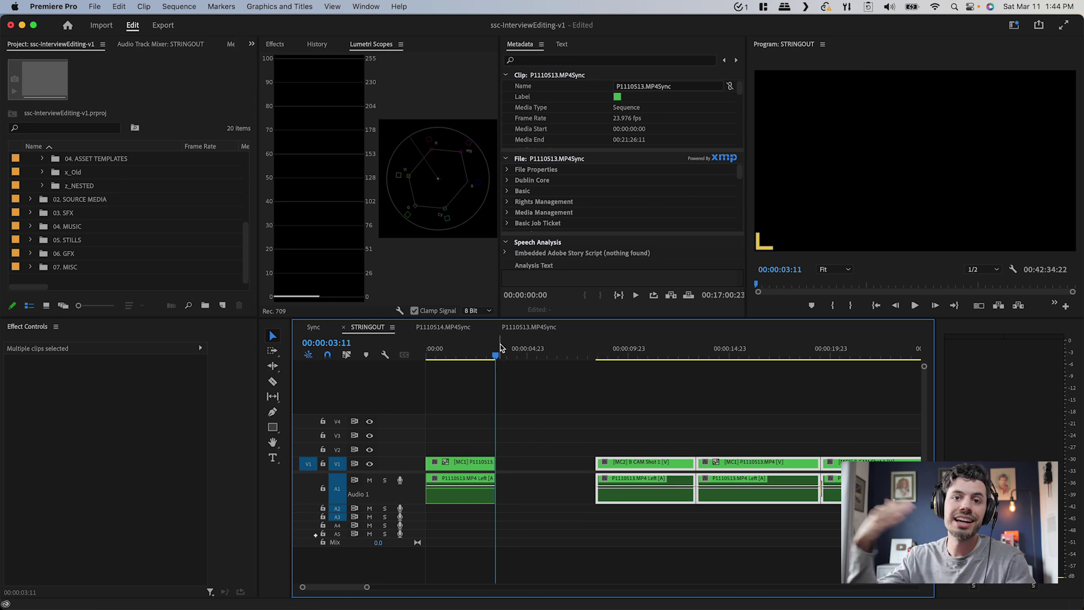
drag(571, 368, 597, 361)
key(space)
key(minus)
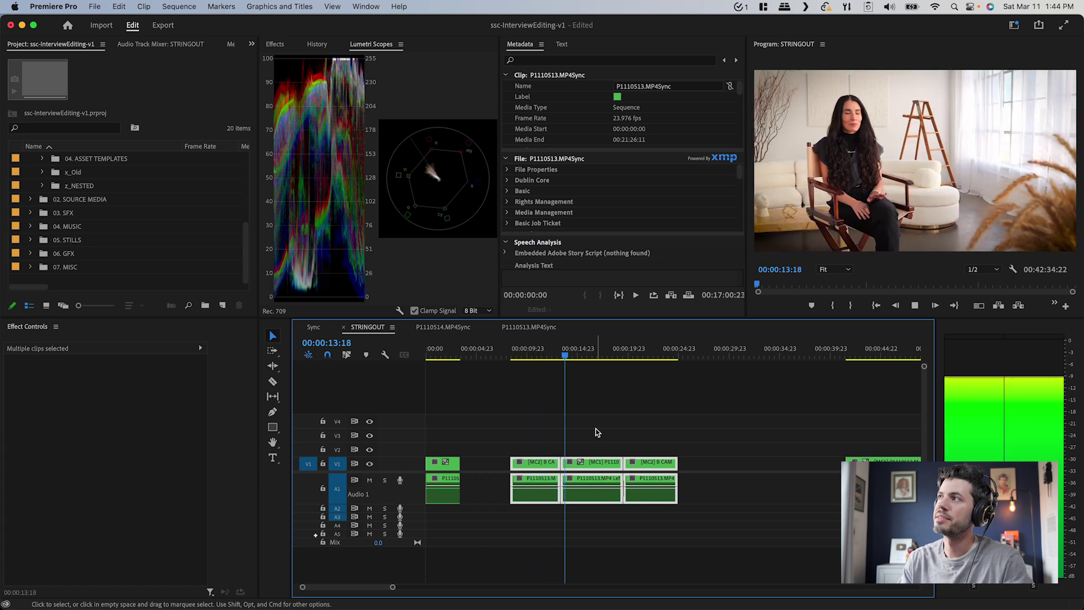
click(580, 429)
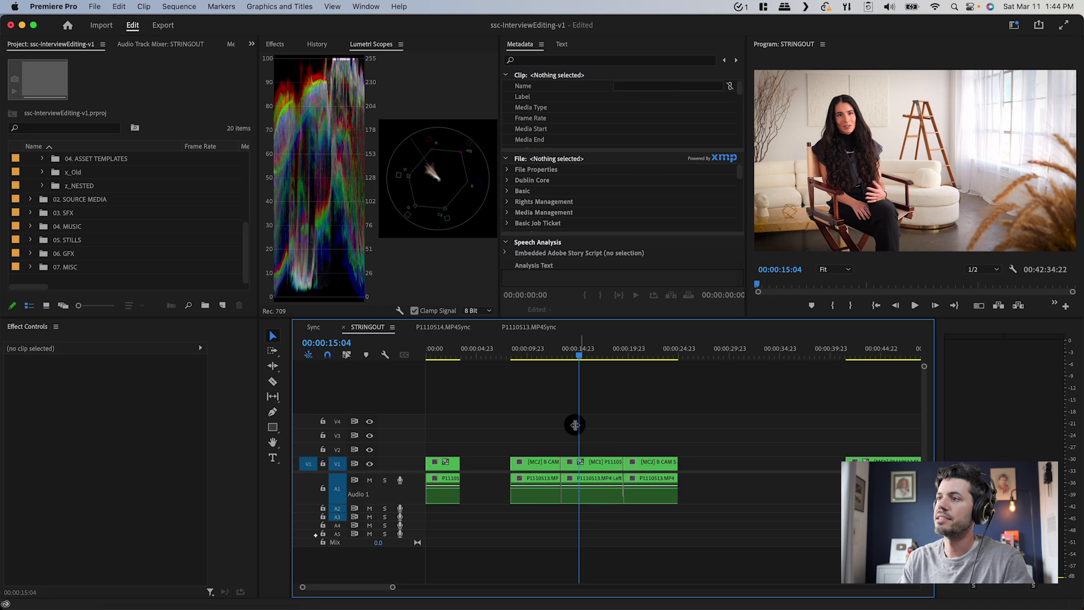
key(Home)
Apply audio cross dissolves to the middle interview clips with Cmd+Shift+D and save the project
key(equal)
key(equal)
drag(496, 484, 727, 512)
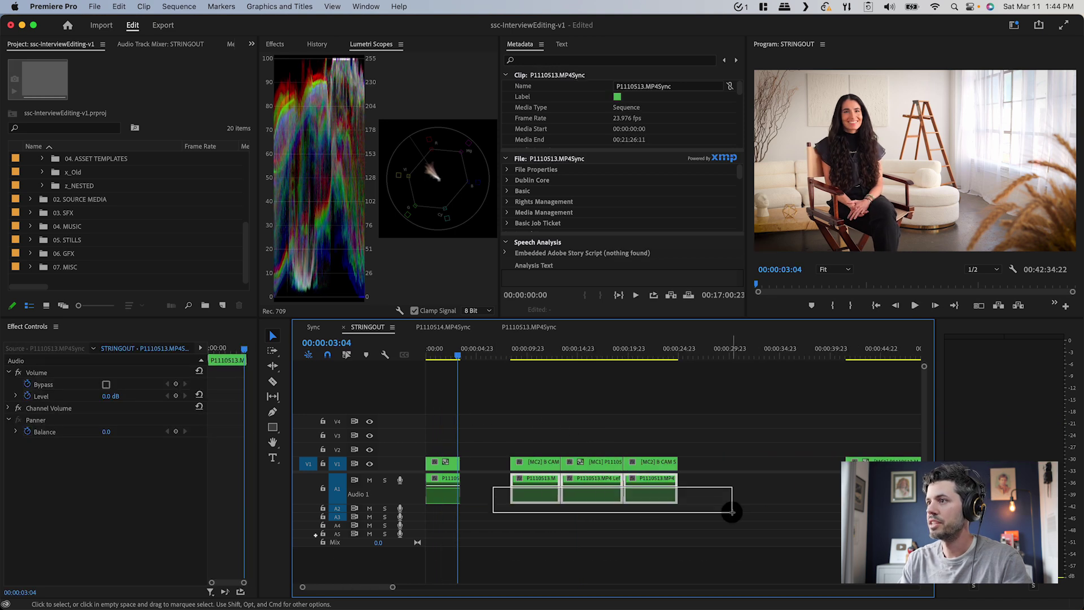
key(super+shift+d)
click(527, 440)
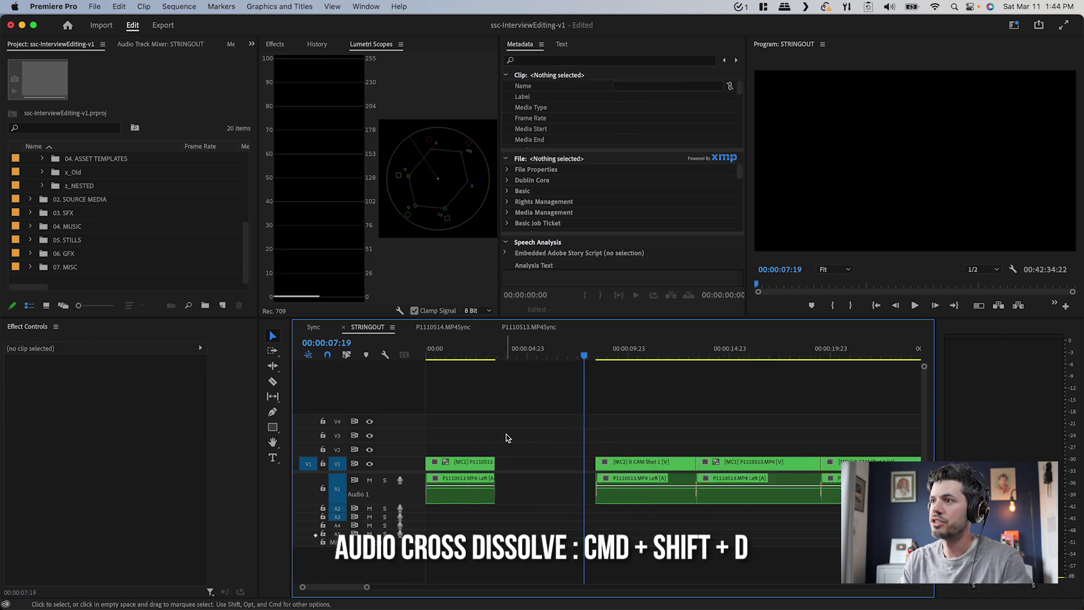
key(super+s)
scroll(30, 212, up, 5)
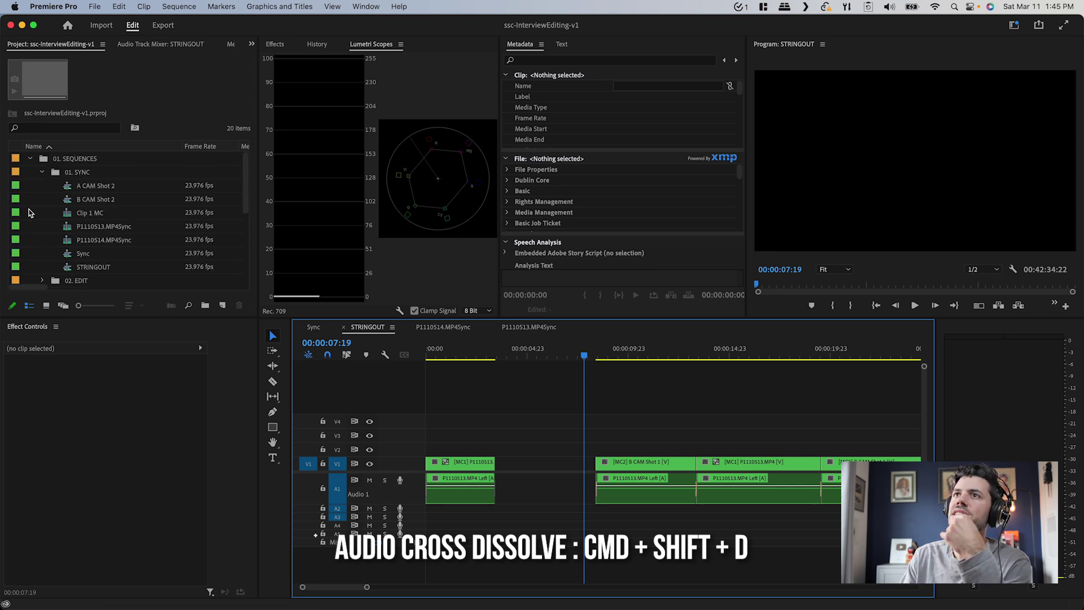
Overwrite painting clip 17410 into the sequence instead of inserting it
scroll(40, 222, up, 1)
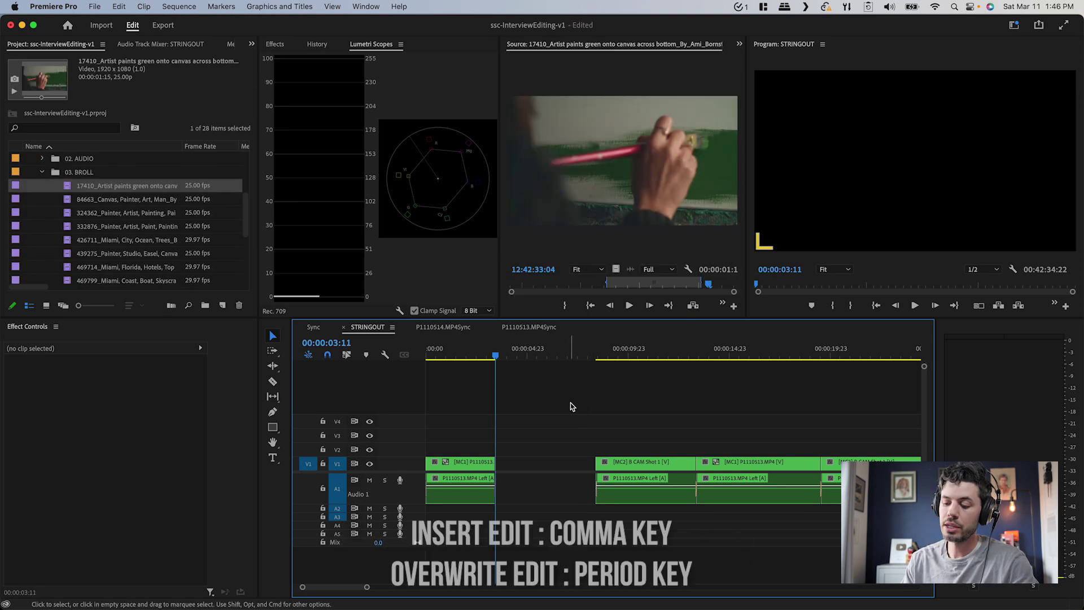
key(comma)
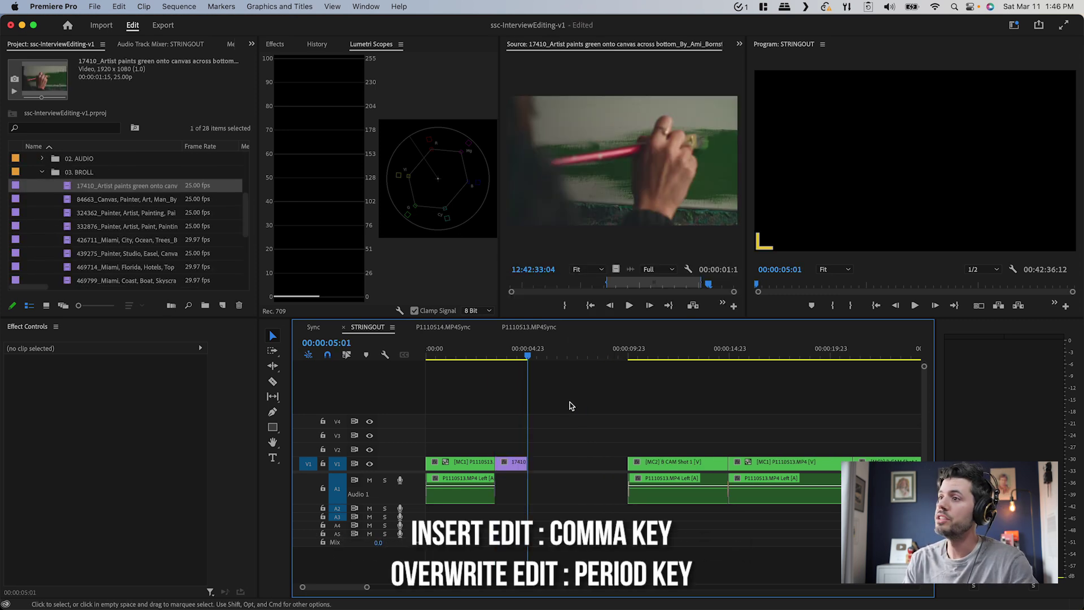
key(super+z)
key(period)
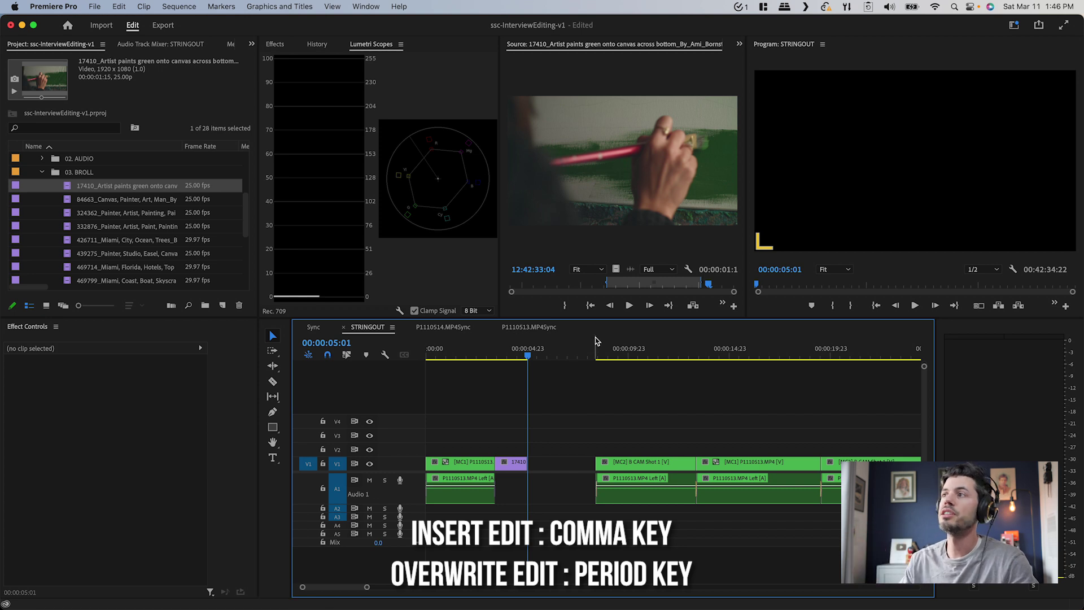
Mark In and Out points on a usable section of clip 84663
double_click(112, 207)
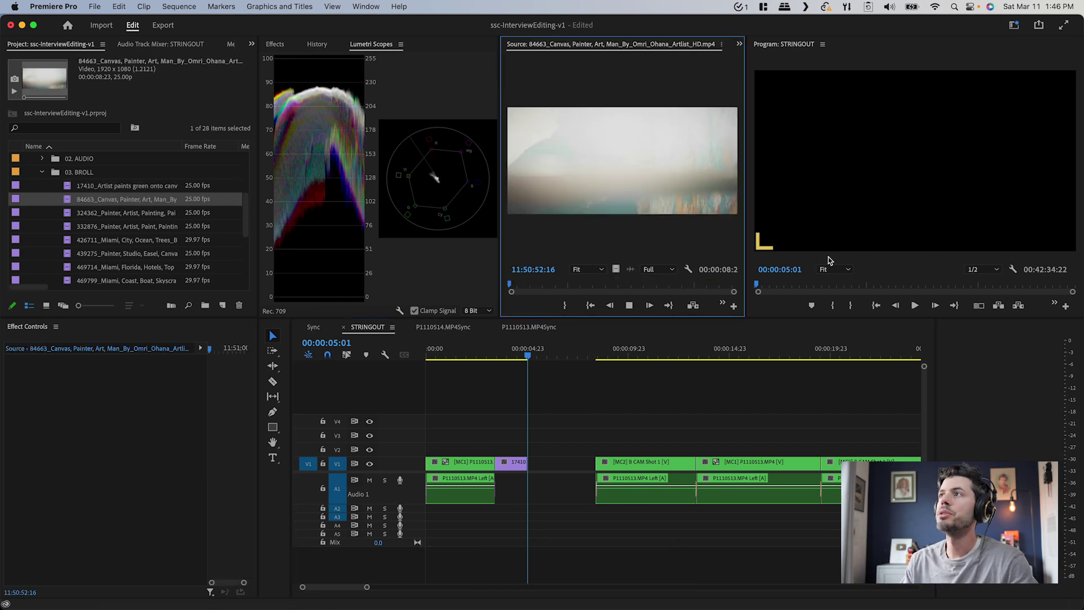
drag(576, 290, 543, 289)
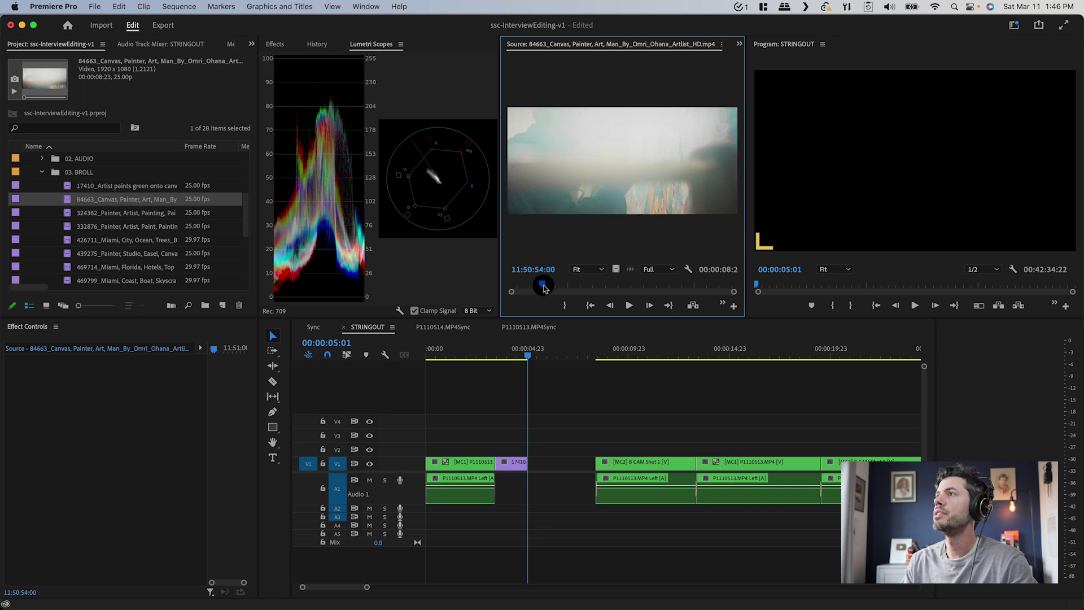
key(i)
key(space)
key(o)
key(space)
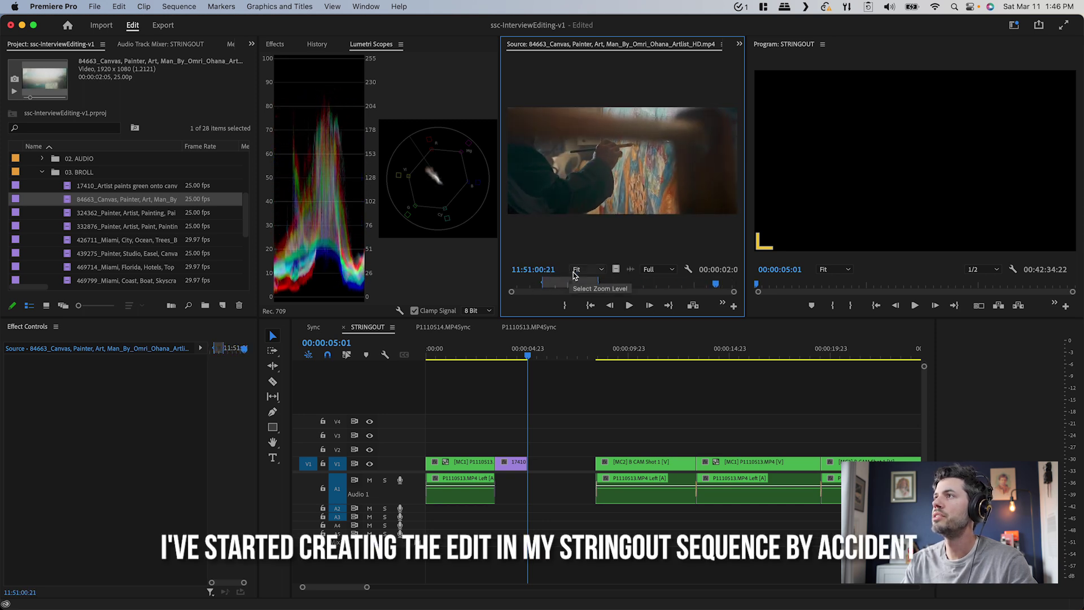
click(559, 413)
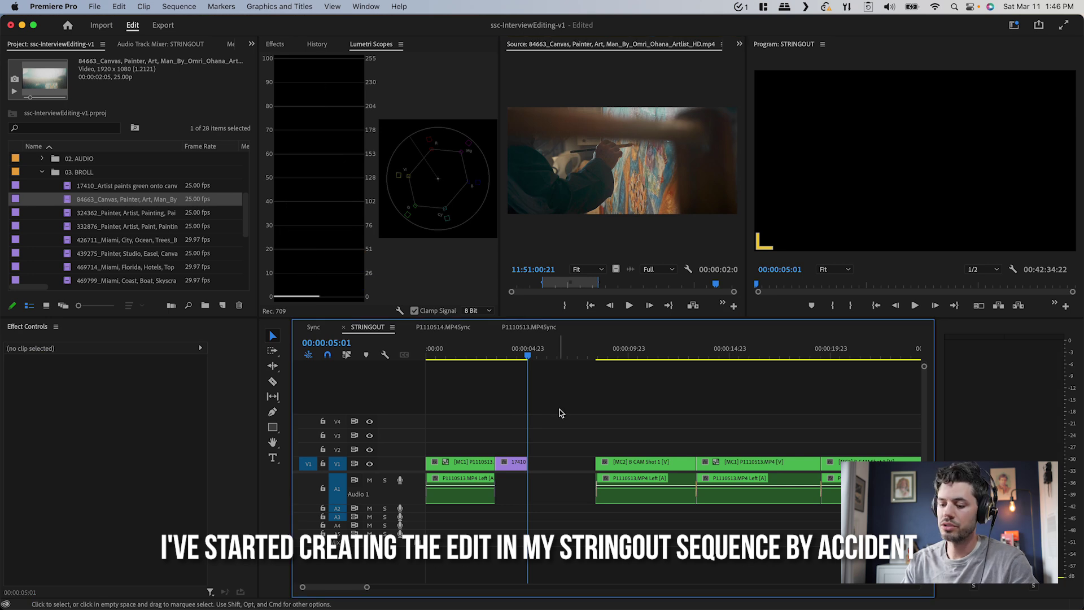
Mark In and Out points on clip 324362 and add it to the sequence
double_click(157, 213)
key(space)
key(i)
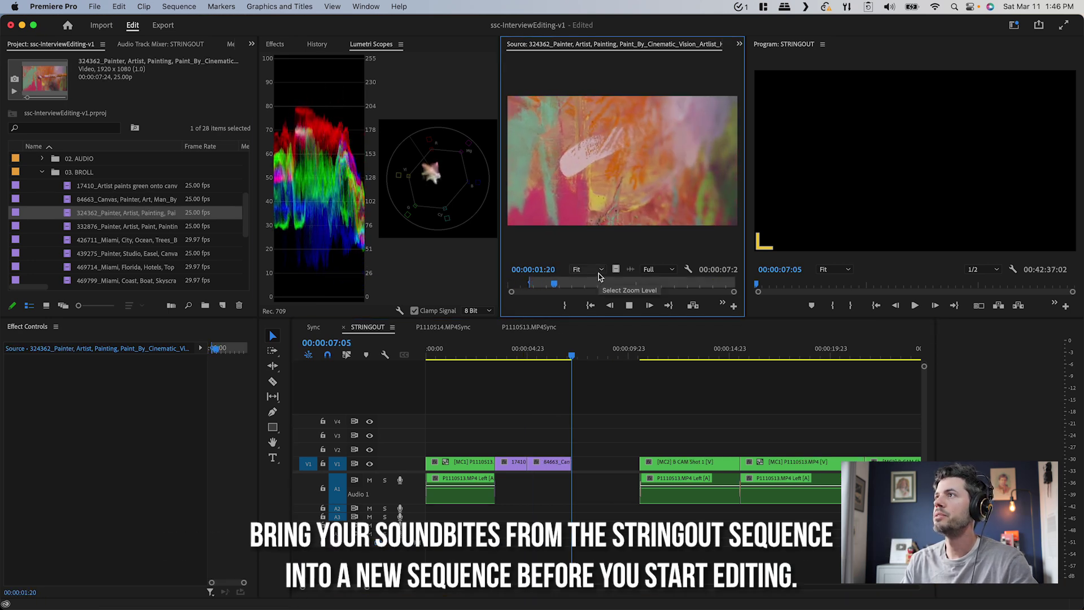
key(o)
key(space)
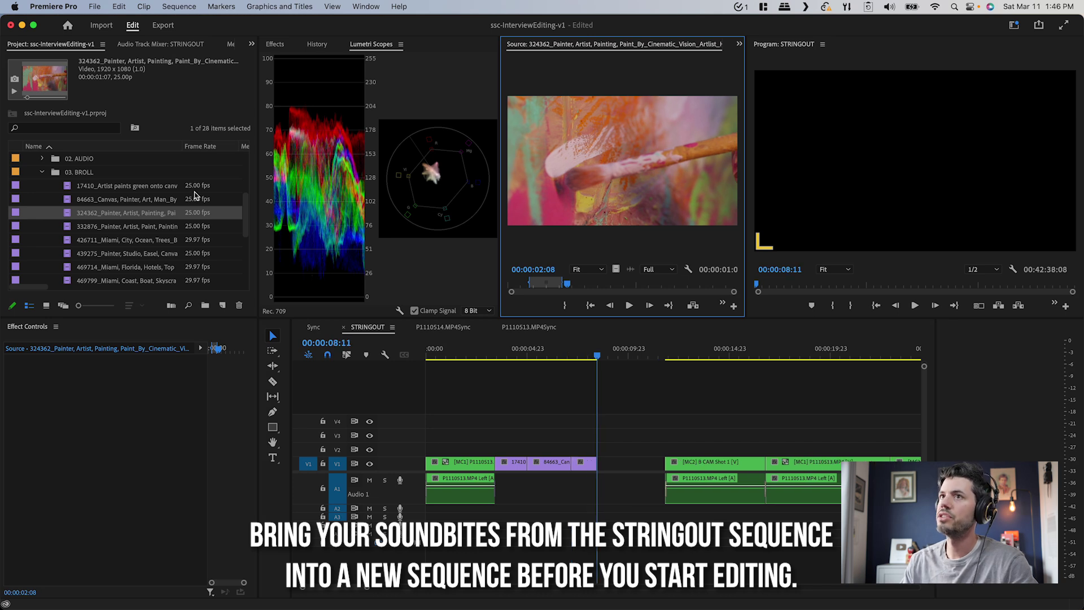
Insert a marked section of studio clip 439275, then delete the gap before the interview clips
double_click(126, 226)
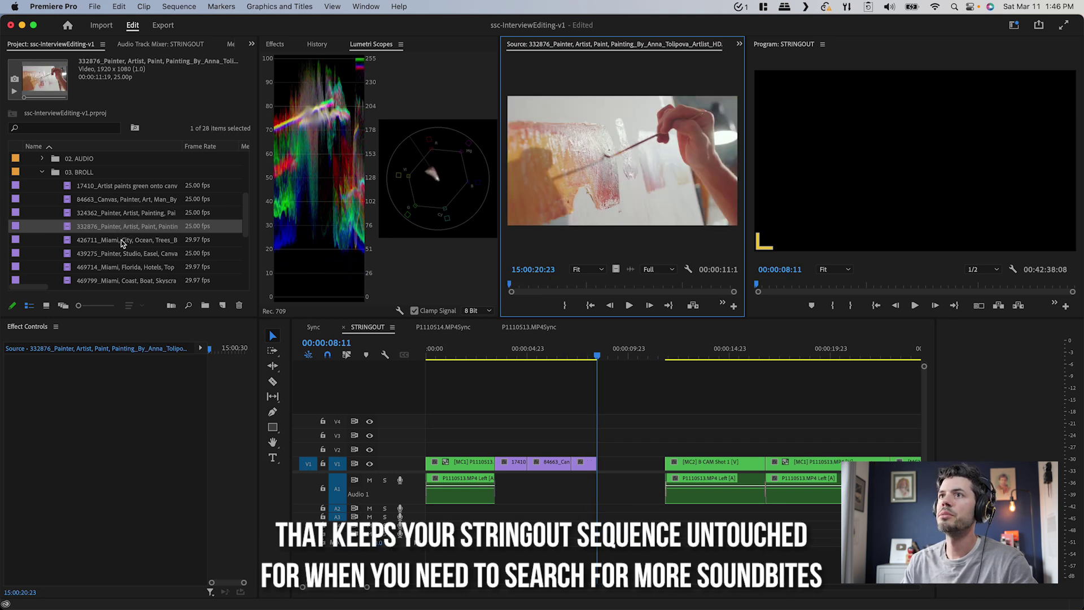
double_click(120, 241)
double_click(120, 252)
key(space)
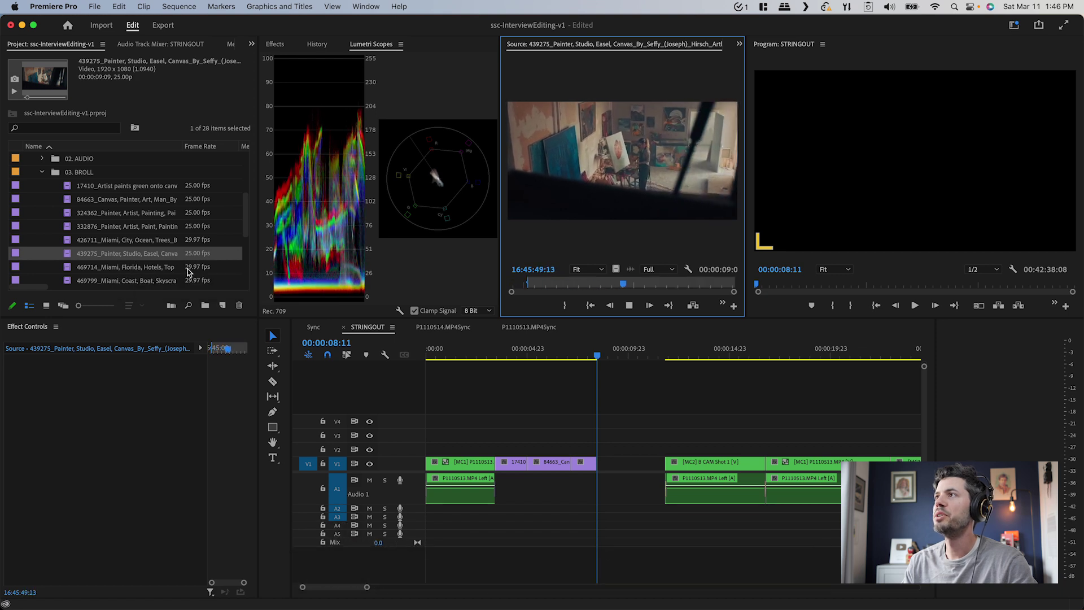
key(i)
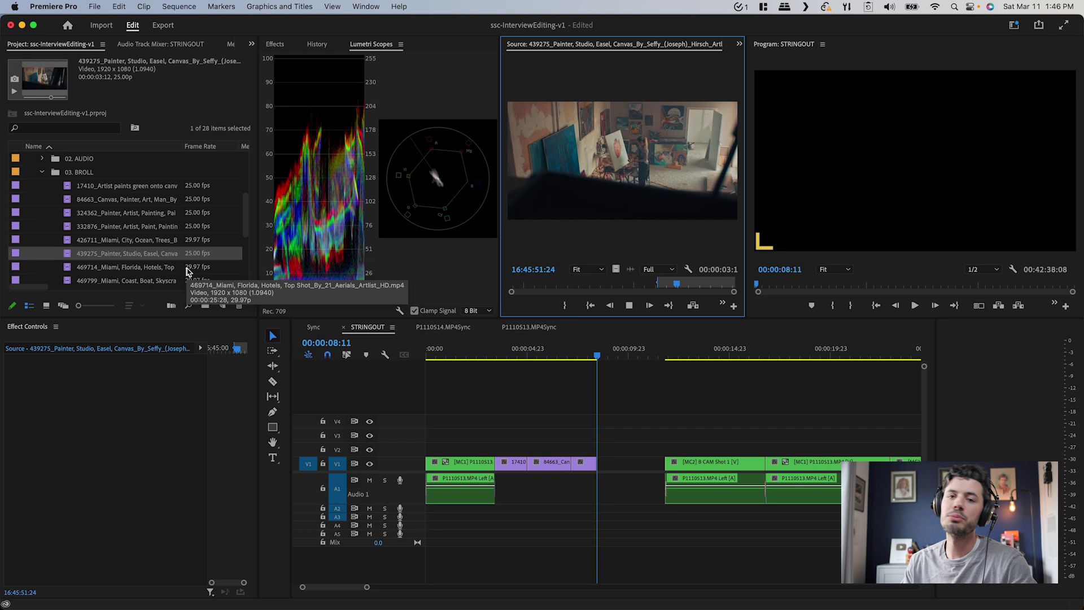
key(o)
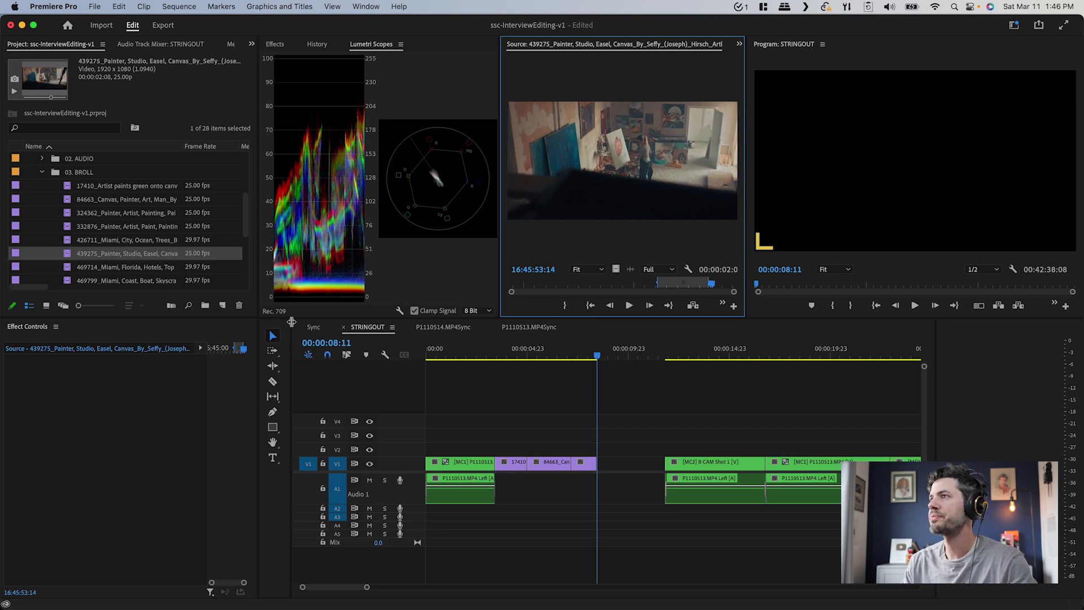
key(comma)
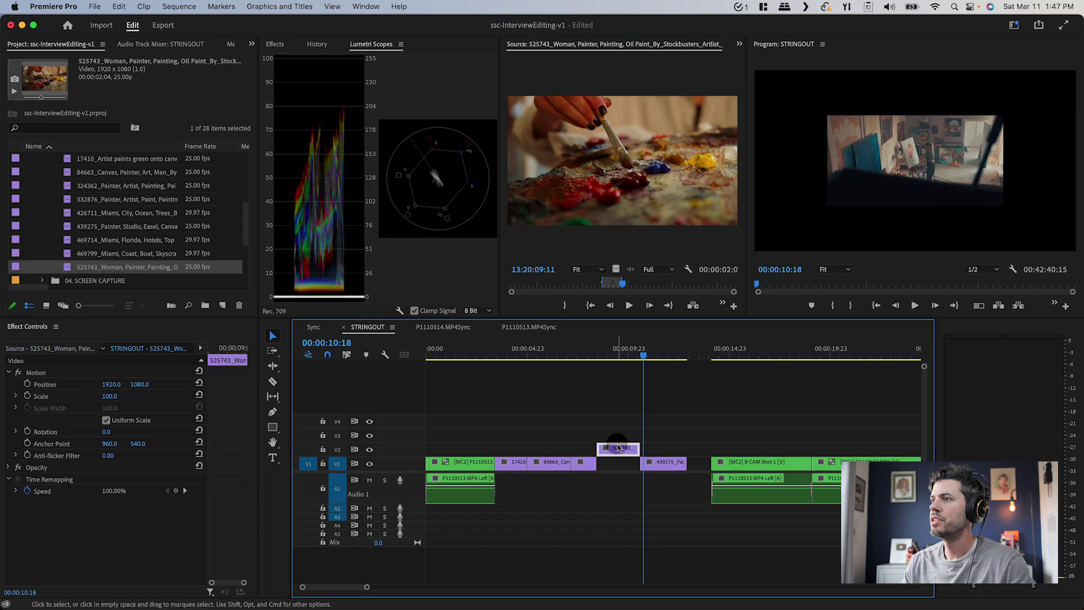
click(618, 448)
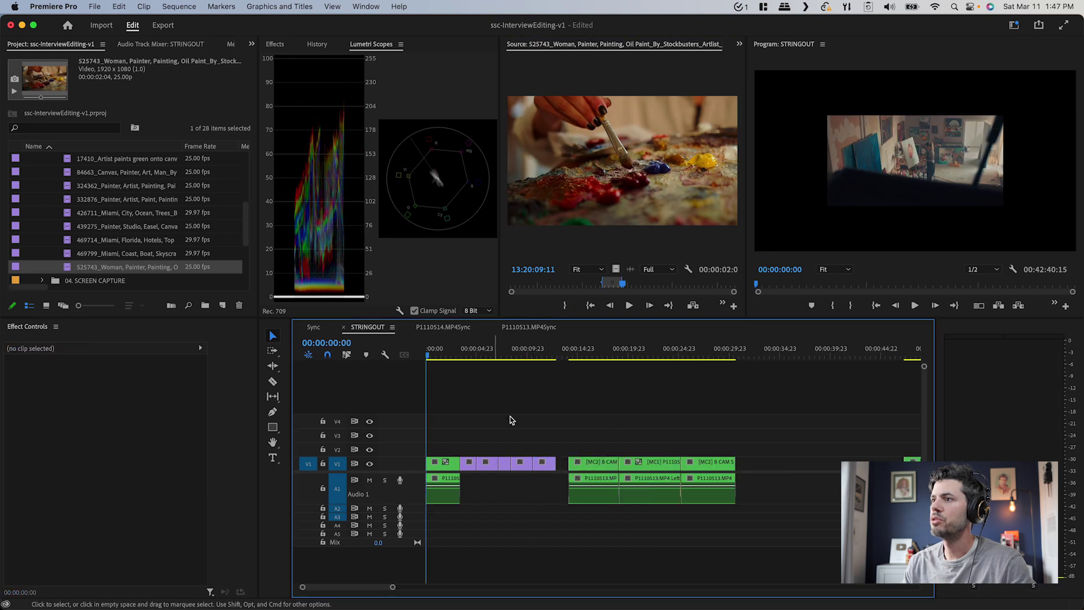
key(Delete)
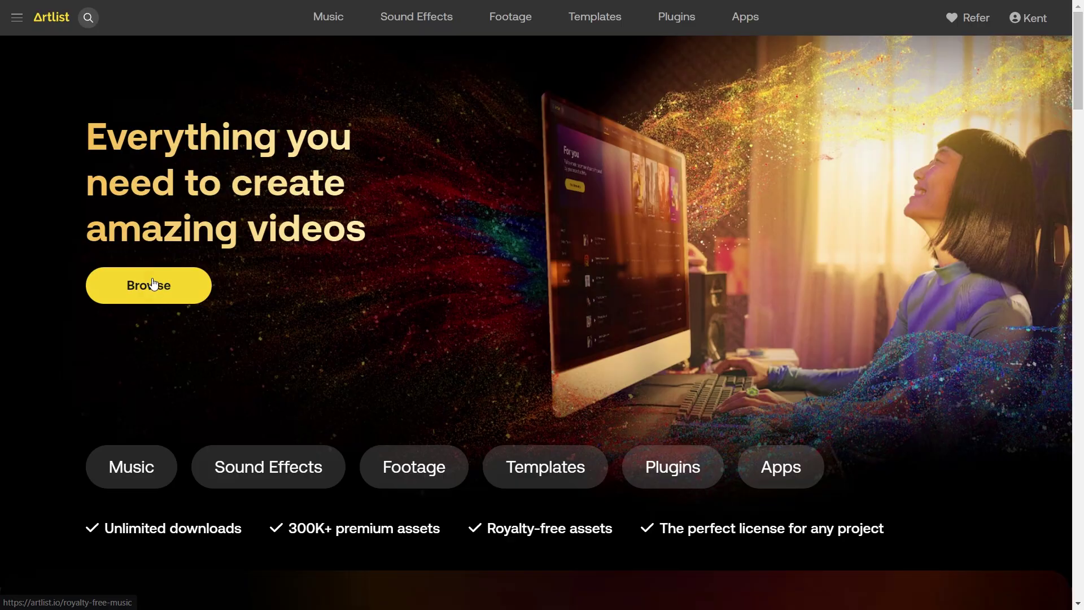
Go from the Artlist homepage to the Music library and scroll its track list
click(154, 284)
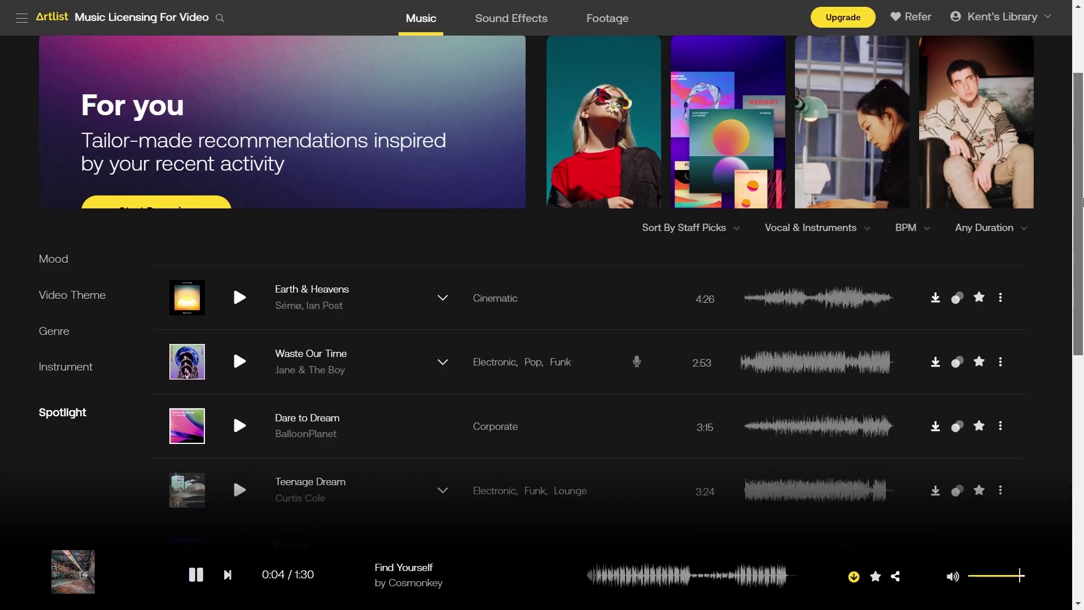
scroll(1083, 247, down, 2)
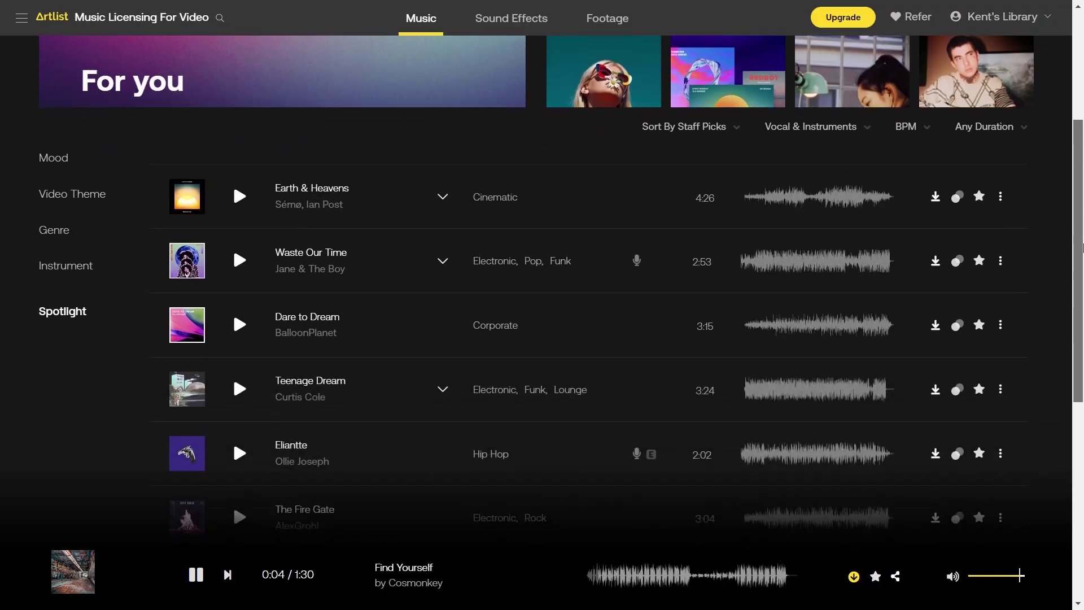
Filter the Artlist music list to the Corporate genre
scroll(1083, 247, down, 3)
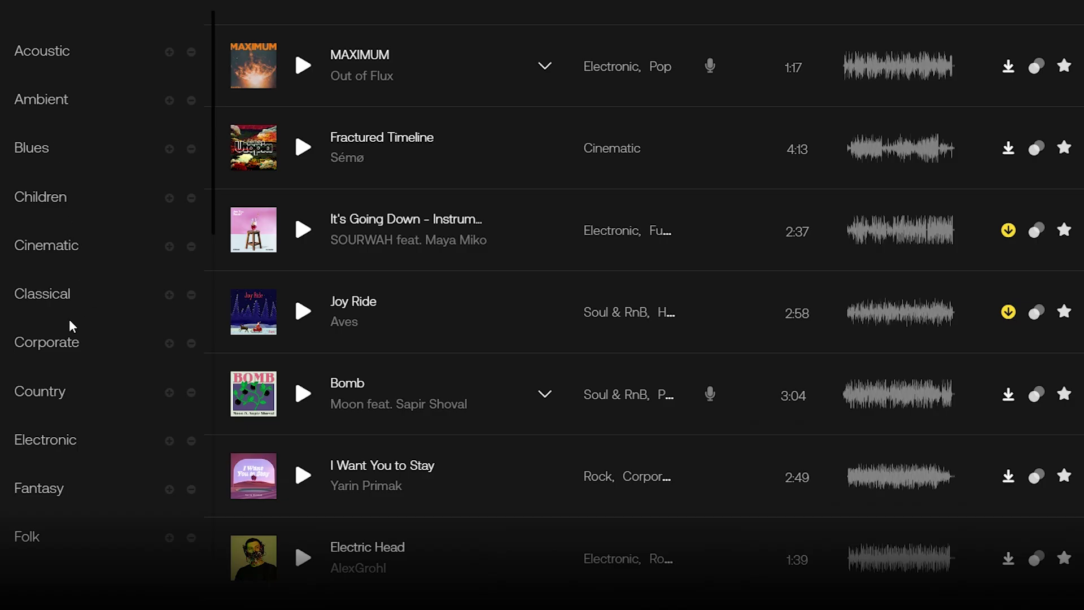
click(44, 342)
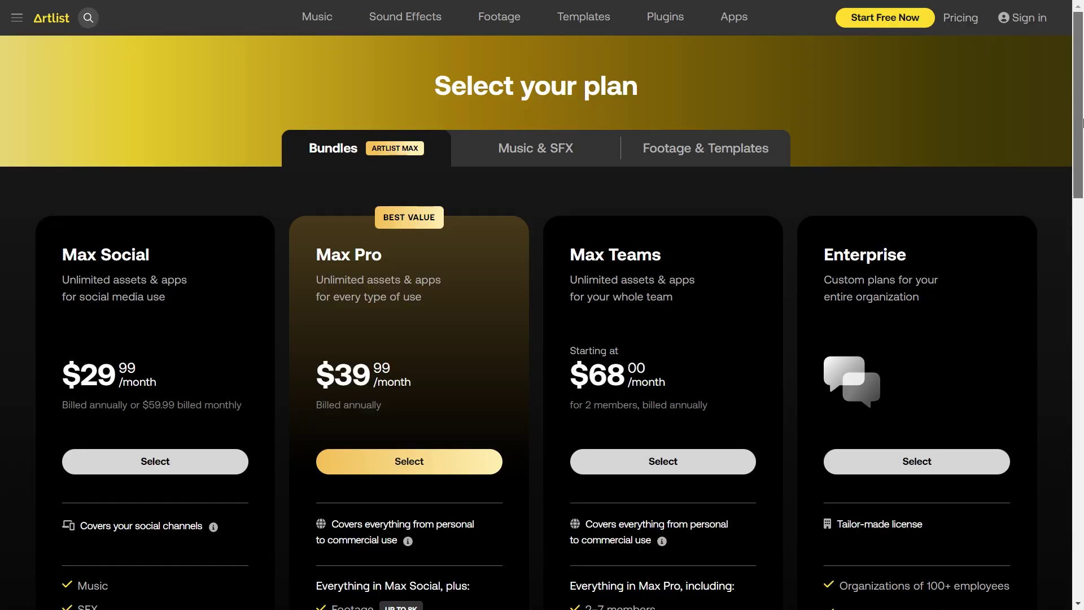
scroll(1083, 123, down, 3)
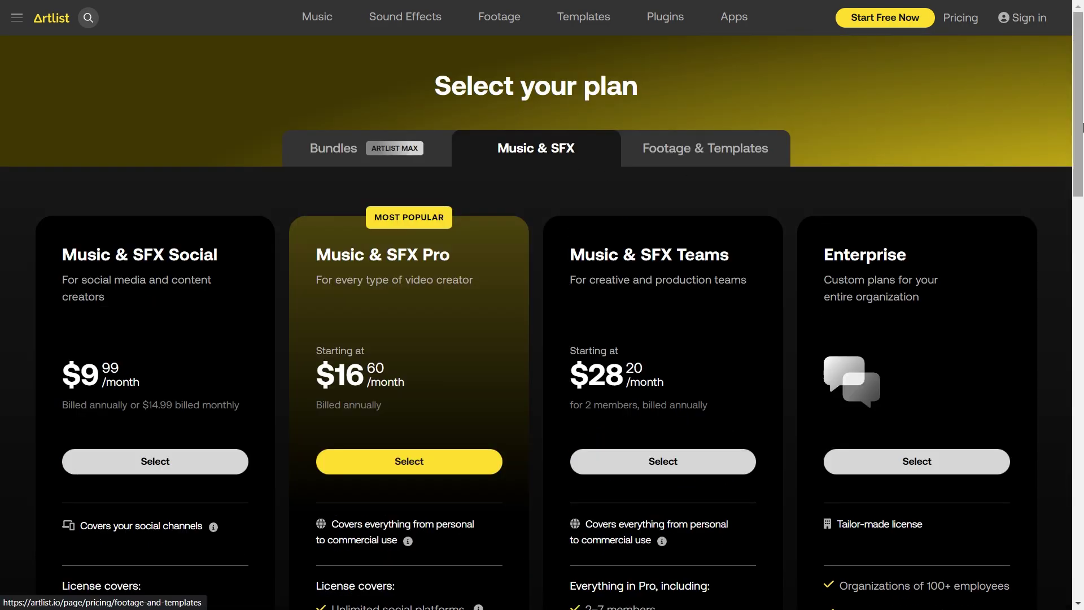
scroll(1082, 127, down, 3)
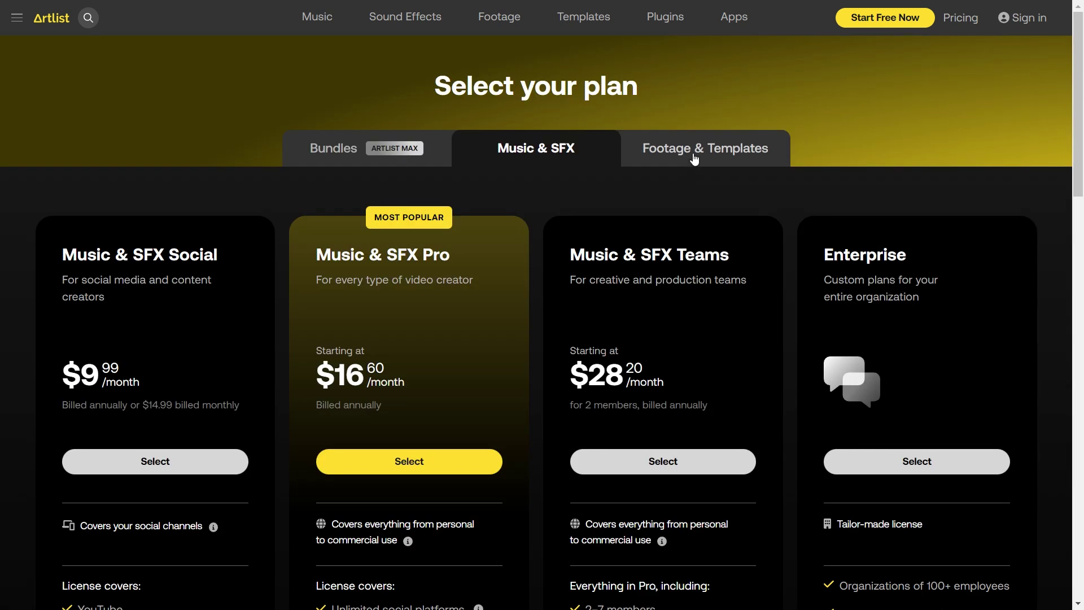
Compare the Footage & Templates subscription plans, then go to the Footage library
click(695, 160)
scroll(1083, 179, down, 3)
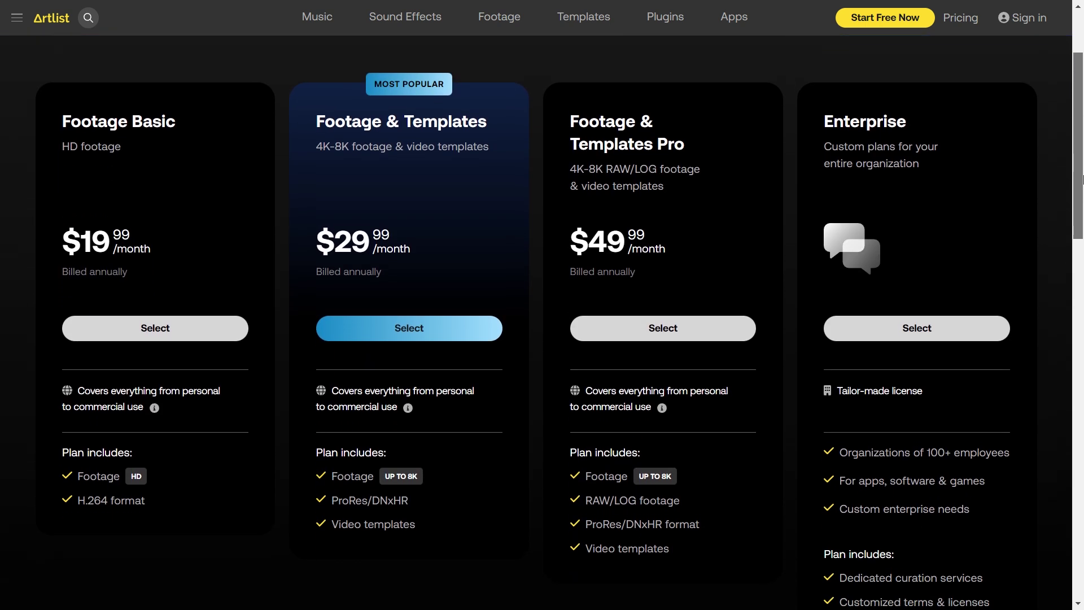
scroll(1082, 180, down, 1)
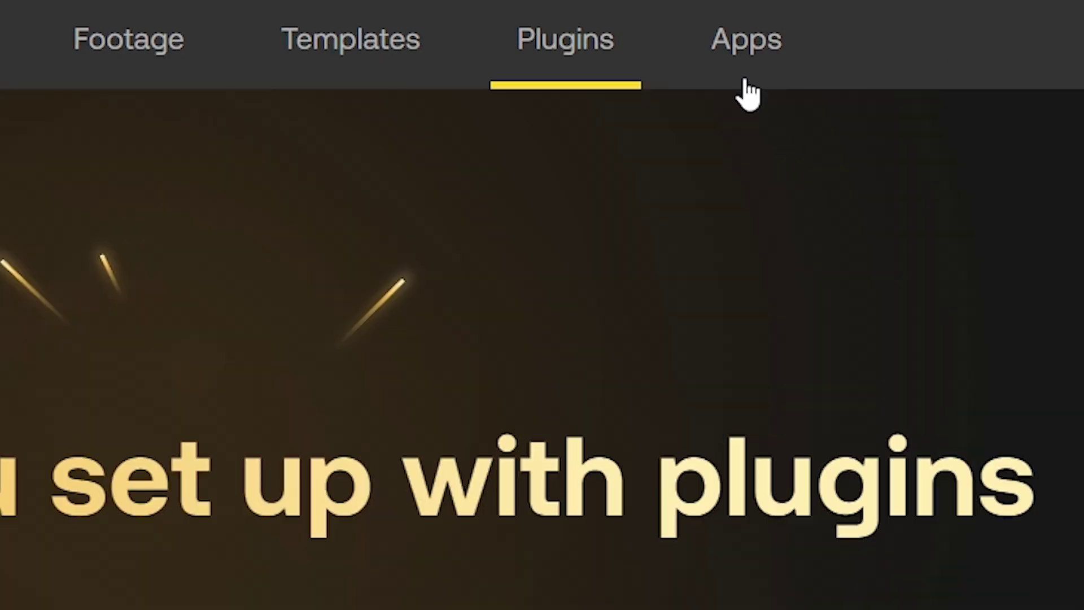
click(751, 73)
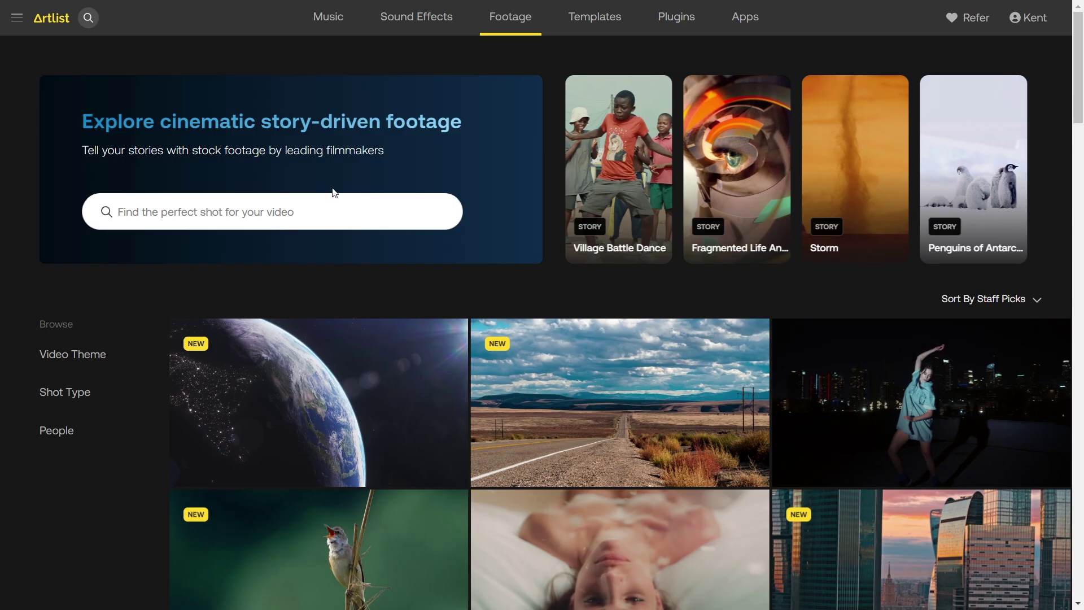
Search Artlist footage for 'Painter' and scroll through the results
text(ter)
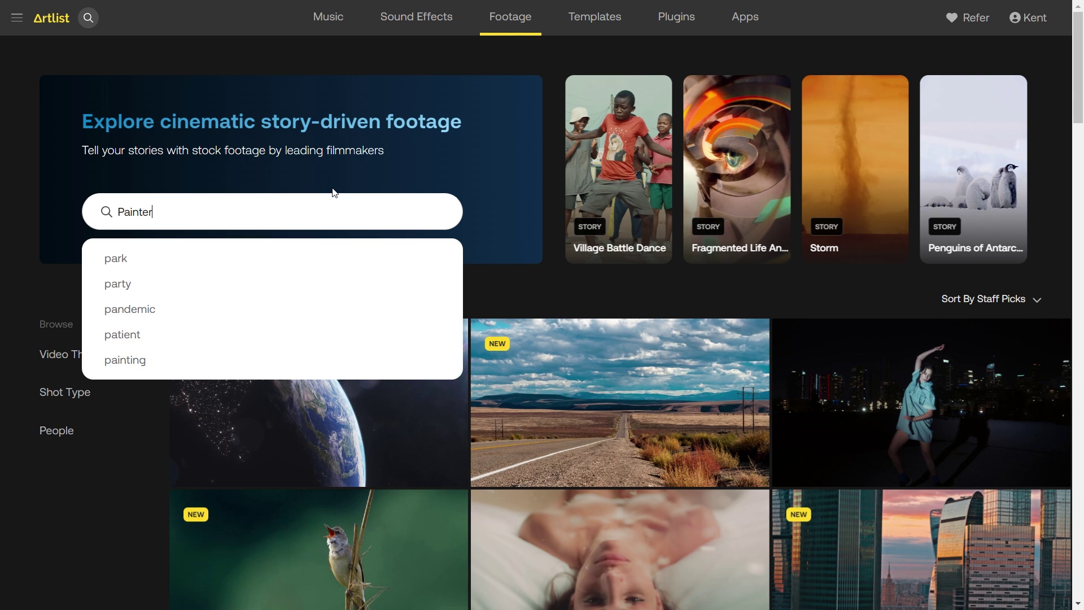
key(Return)
scroll(1082, 128, down, 2)
drag(1082, 128, 1075, 228)
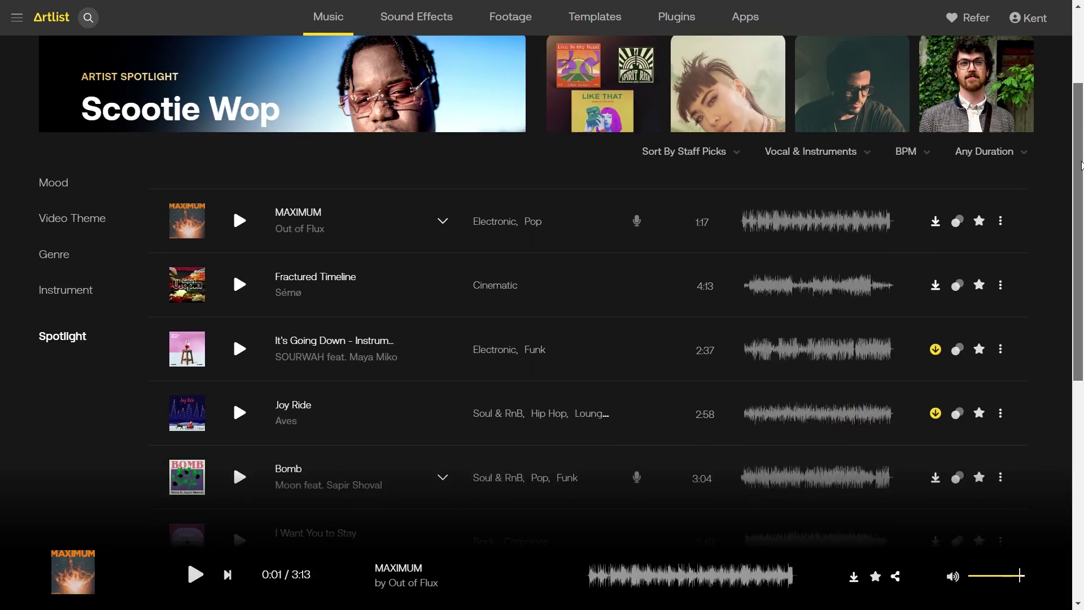
scroll(1080, 196, down, 2)
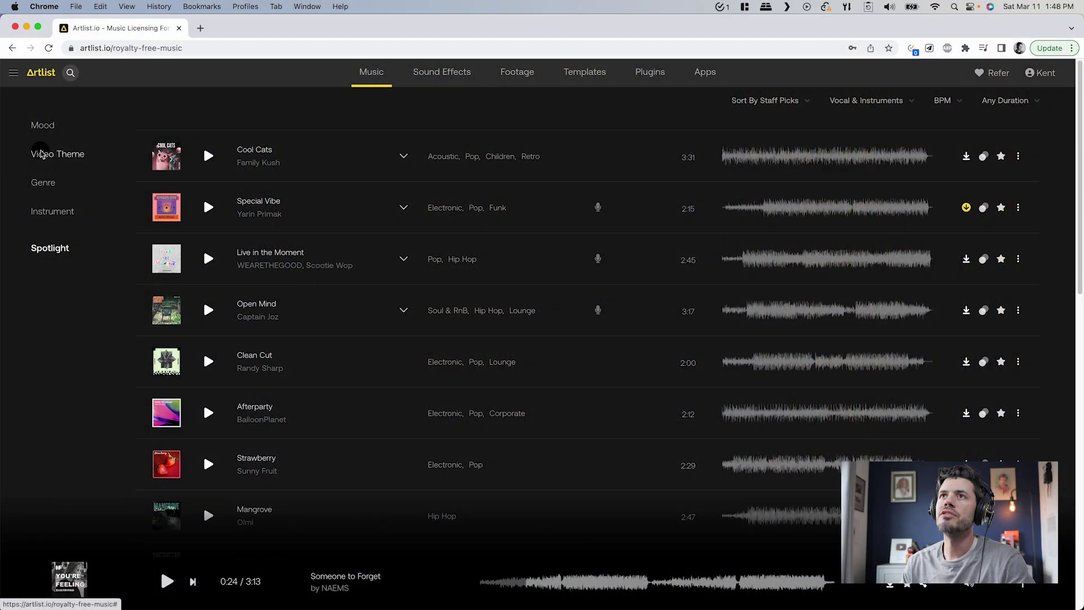
Filter music by Documentary theme plus Carefree, Uplifting and Groovy moods, then preview Darom
mouse_move(73, 160)
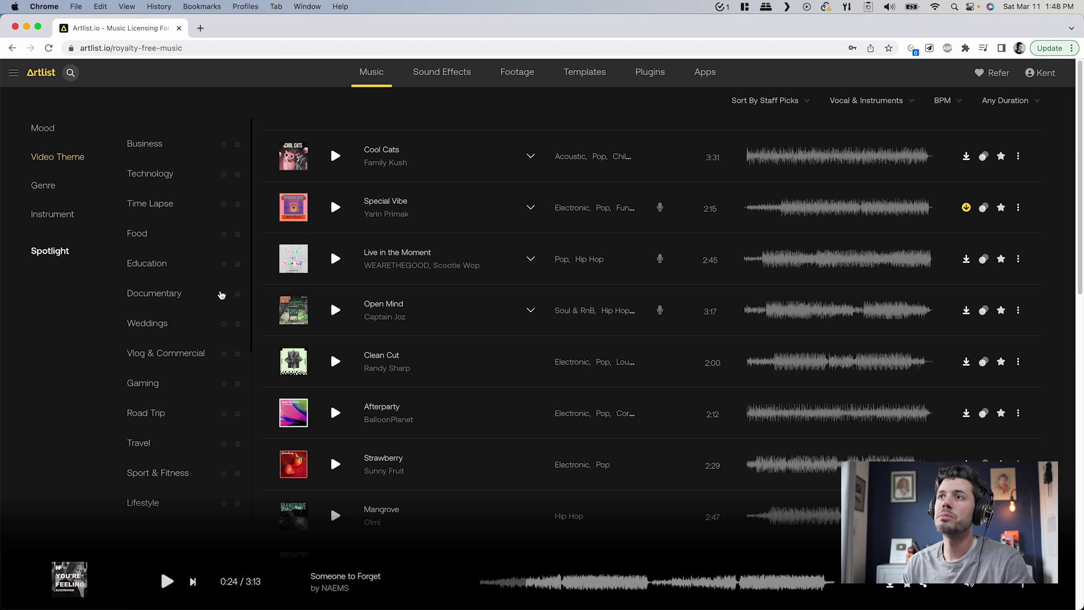
click(223, 293)
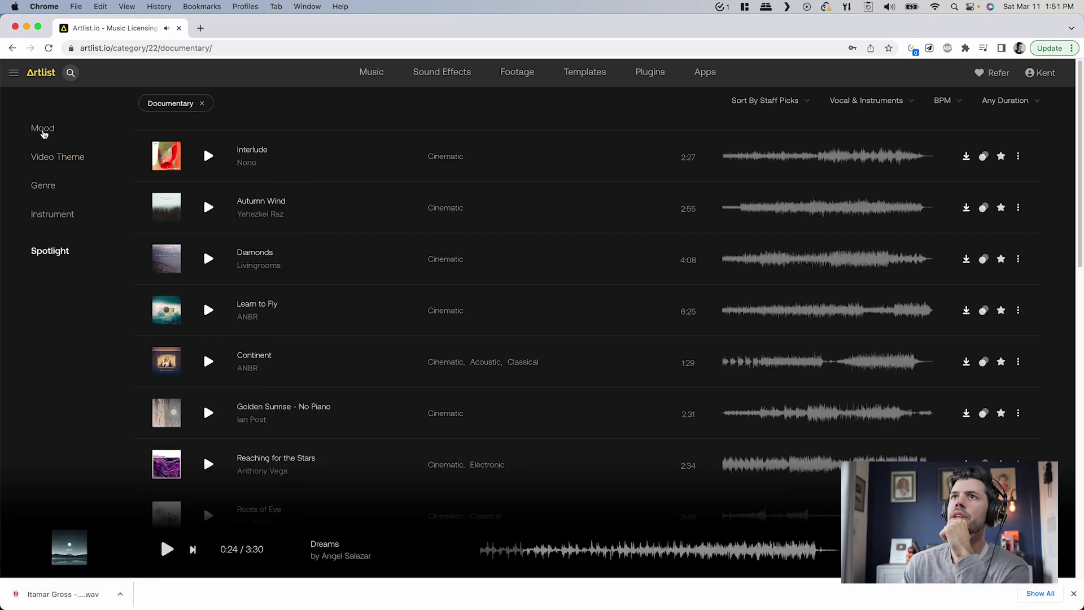
click(42, 128)
click(224, 321)
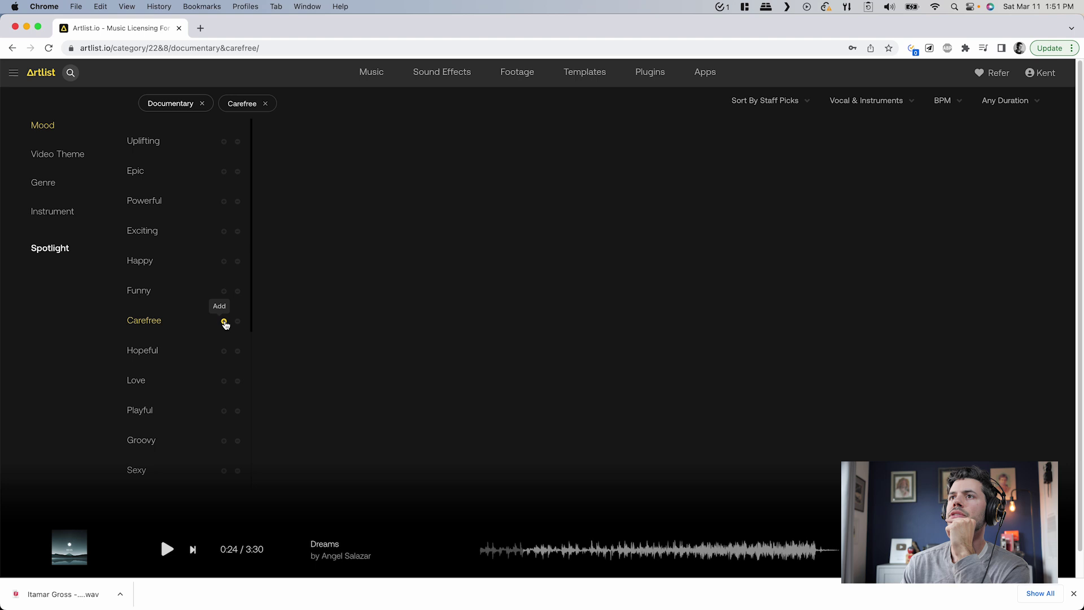
click(224, 142)
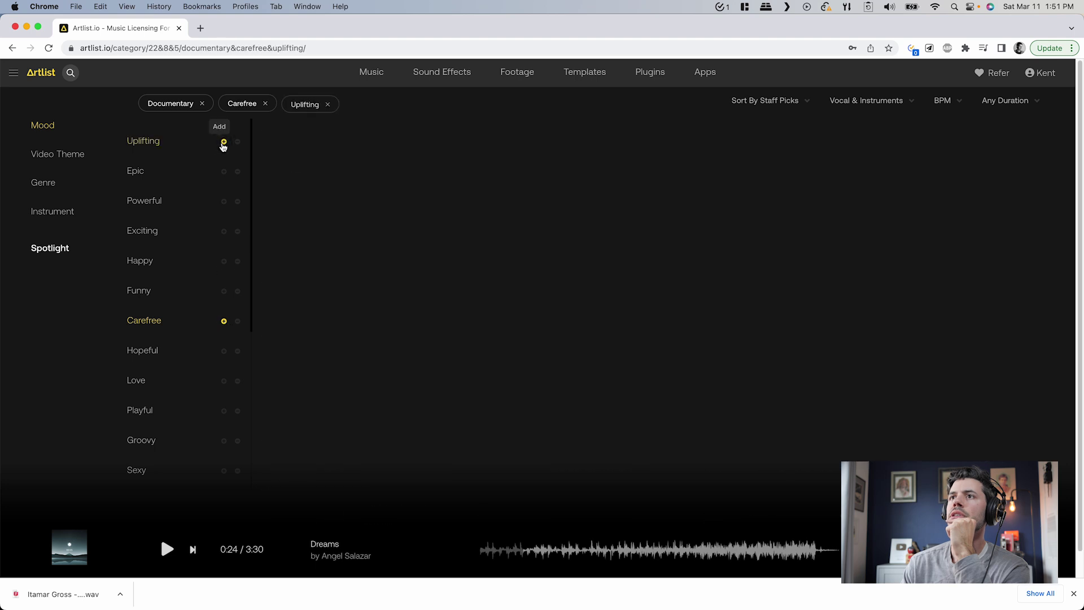
click(224, 441)
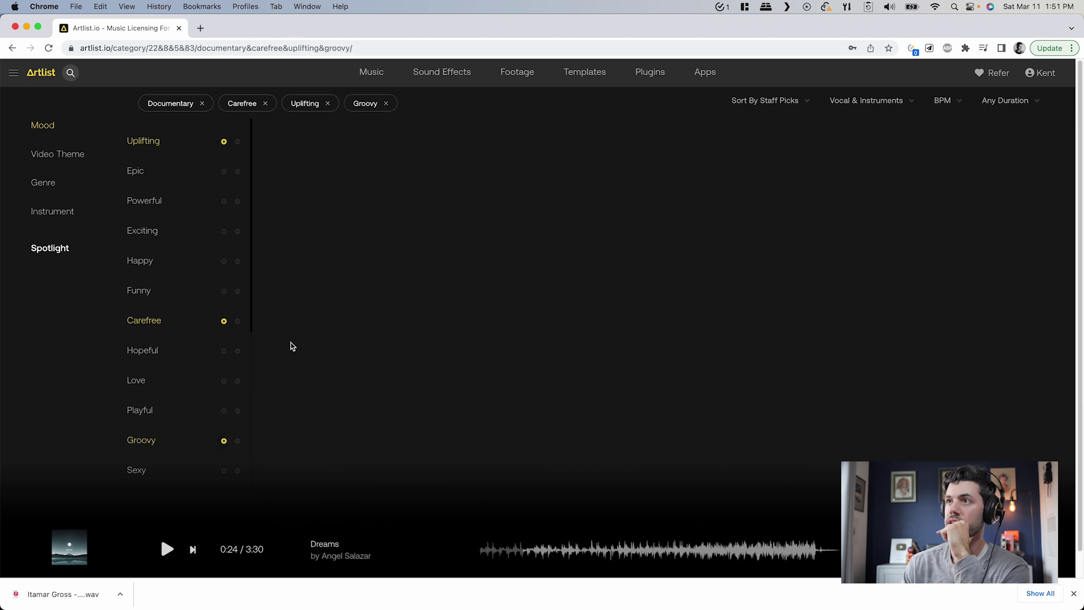
click(765, 211)
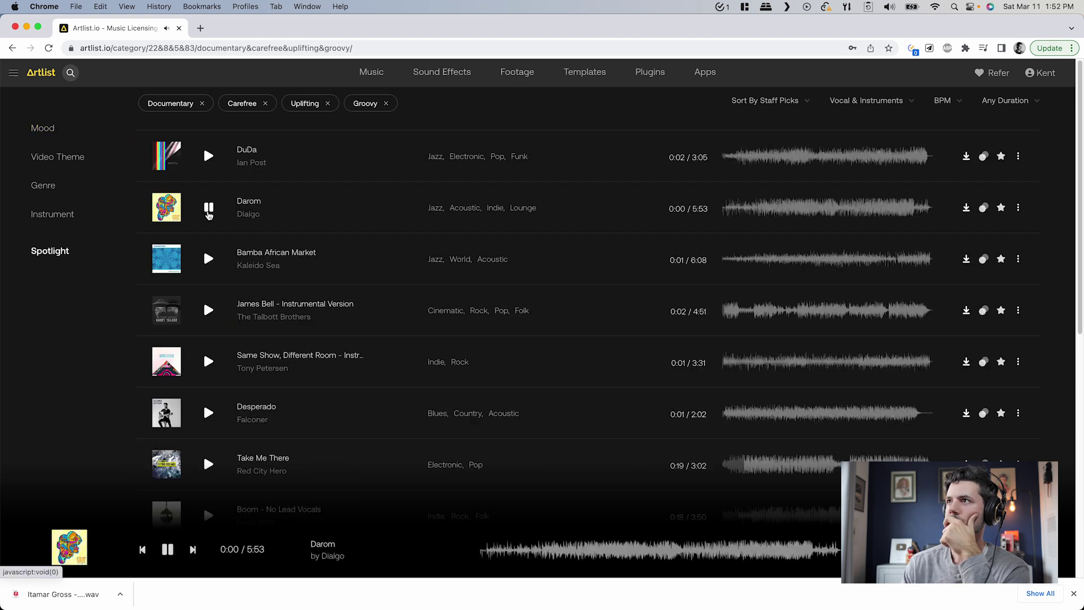
Download the track Darom as an MP3
click(760, 214)
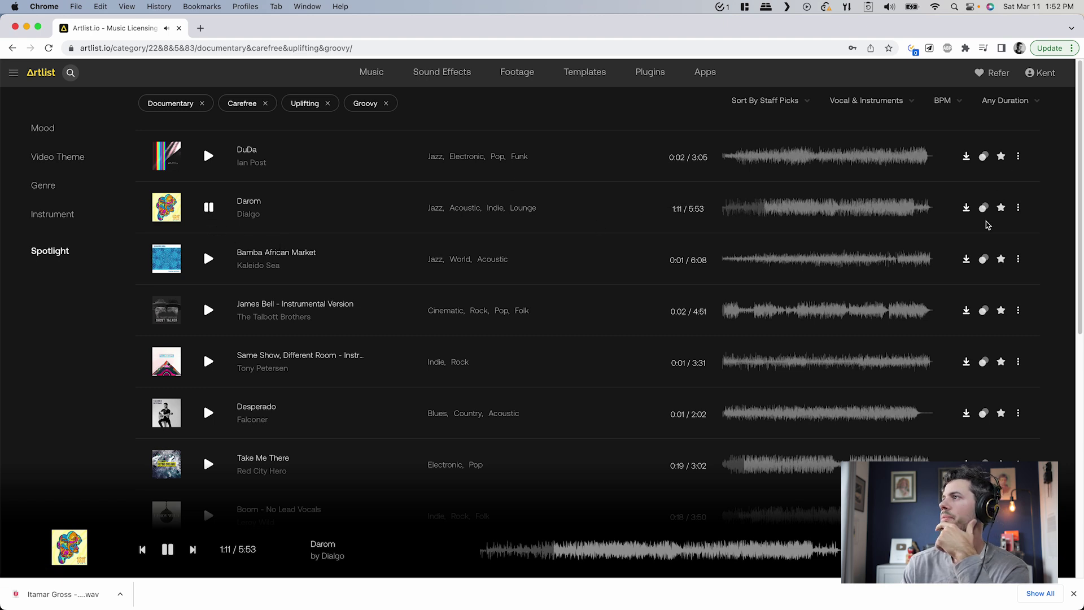
click(966, 207)
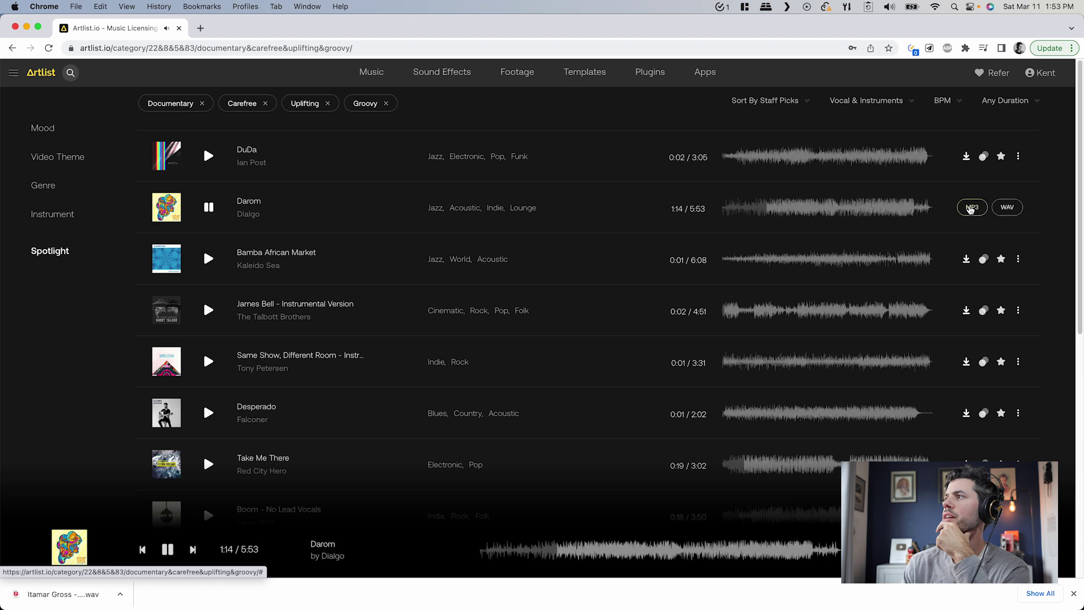
click(972, 208)
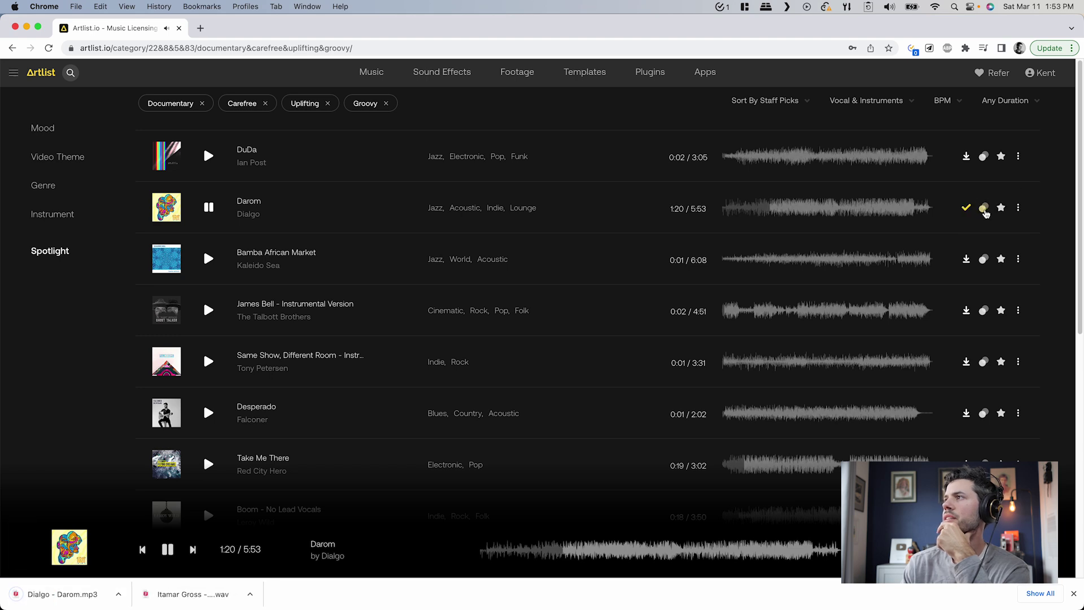
Preview songs similar to Darom and download Kumare Brothers as an MP3
click(984, 208)
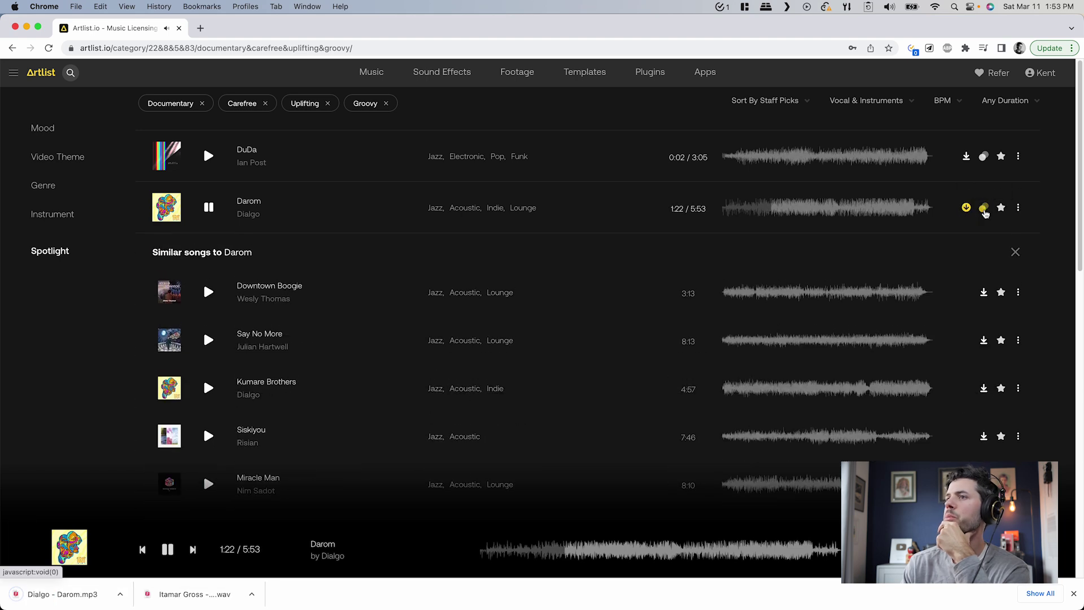
key(space)
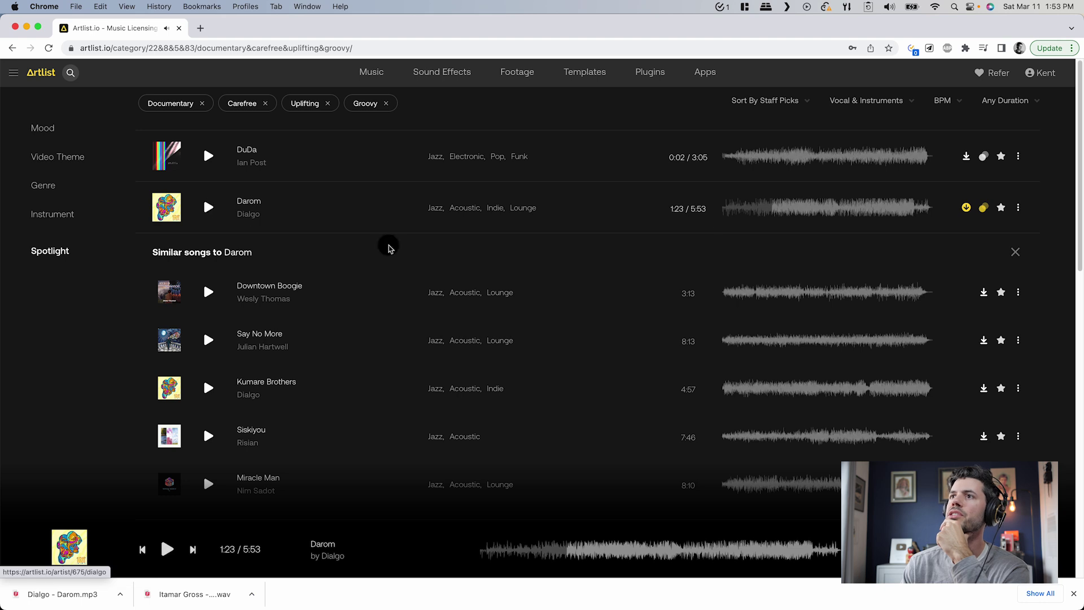
click(208, 292)
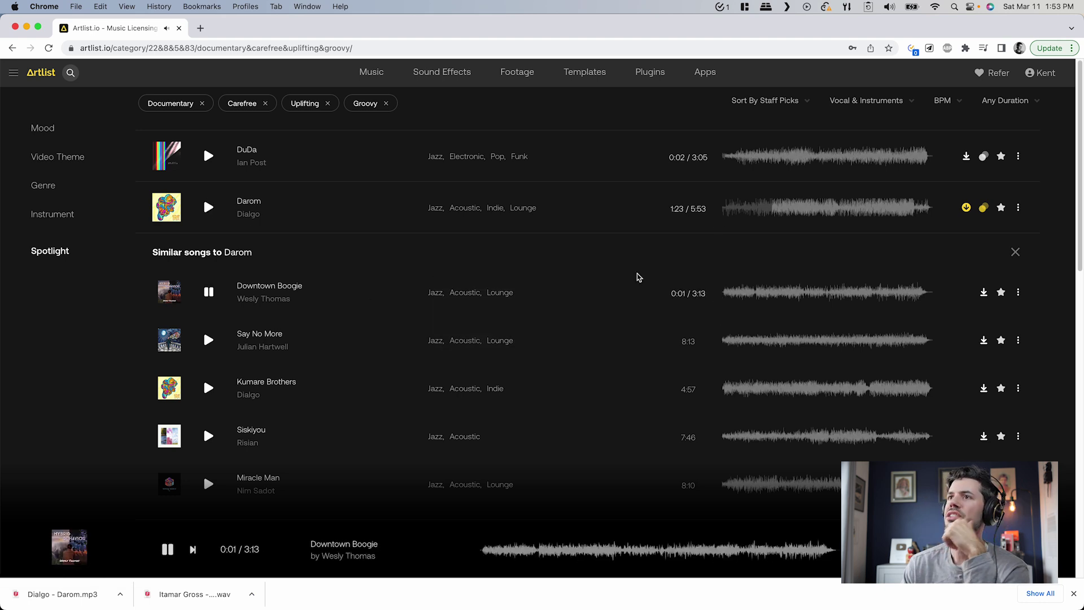
click(840, 390)
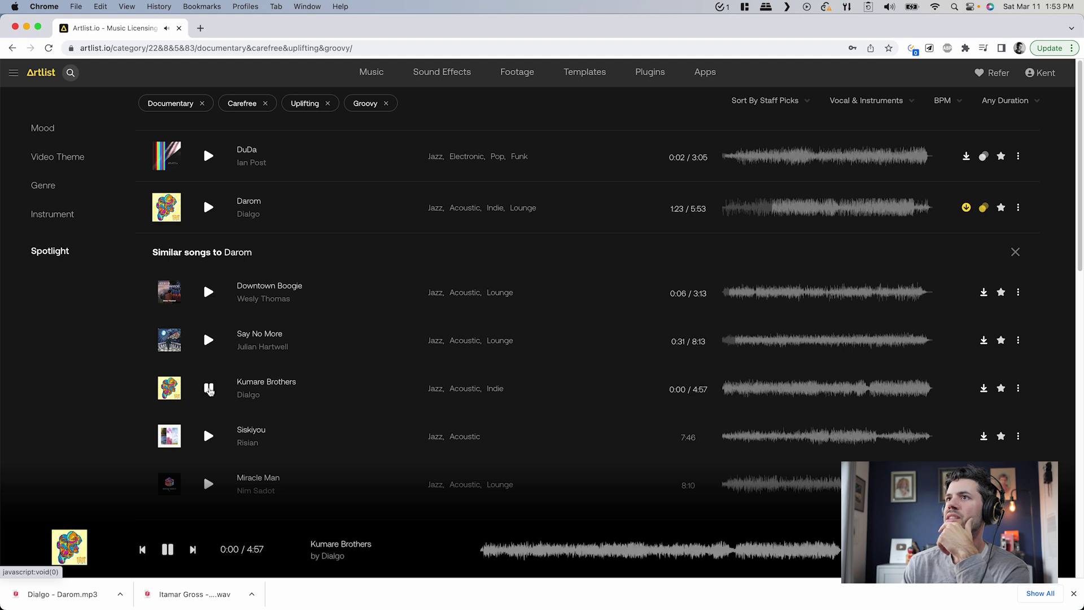
click(733, 392)
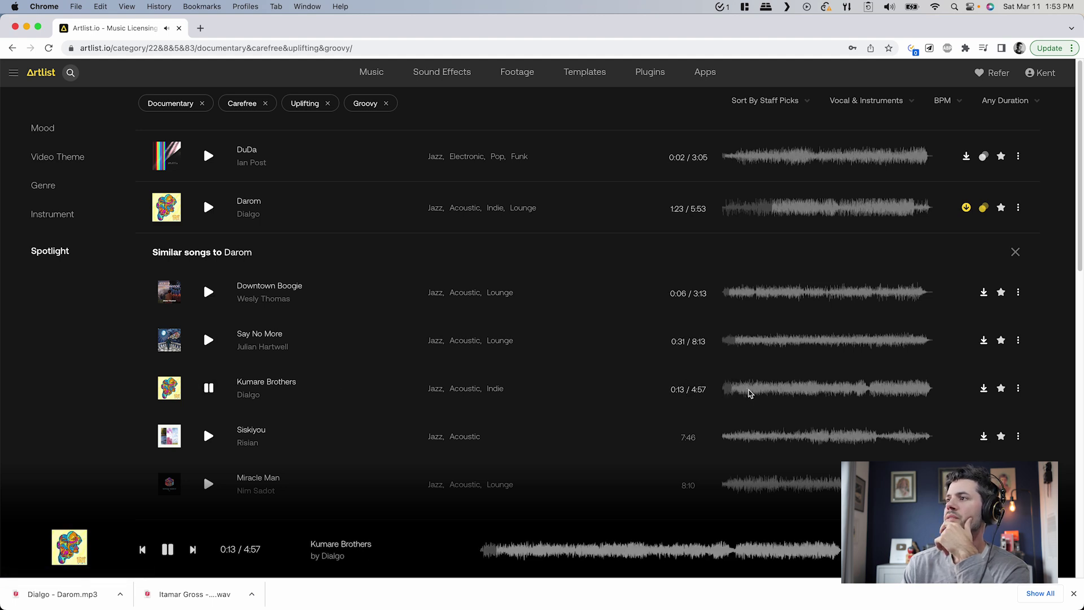
click(984, 389)
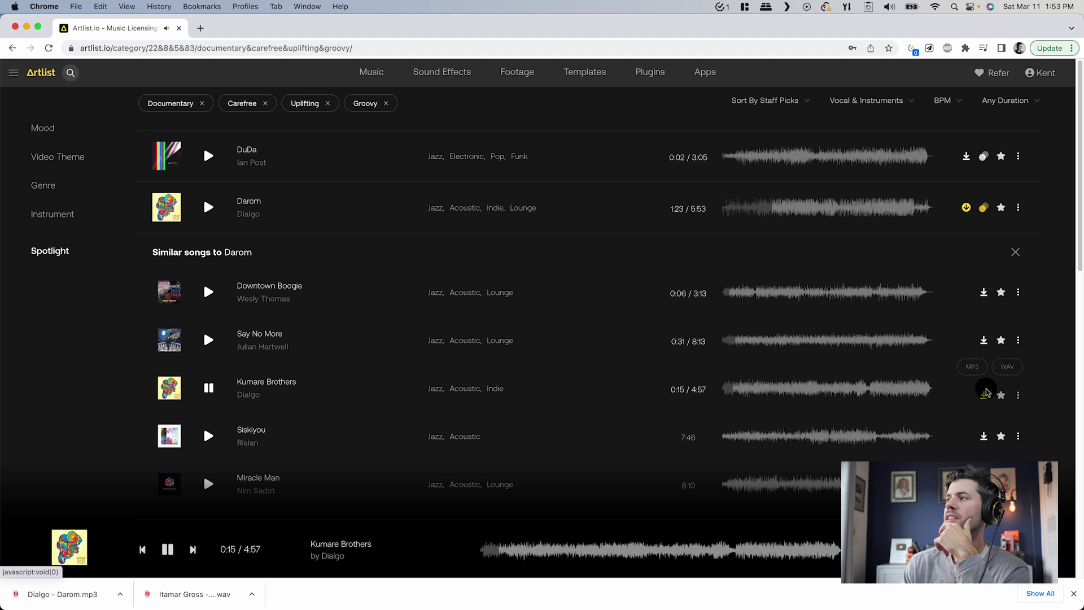
click(967, 391)
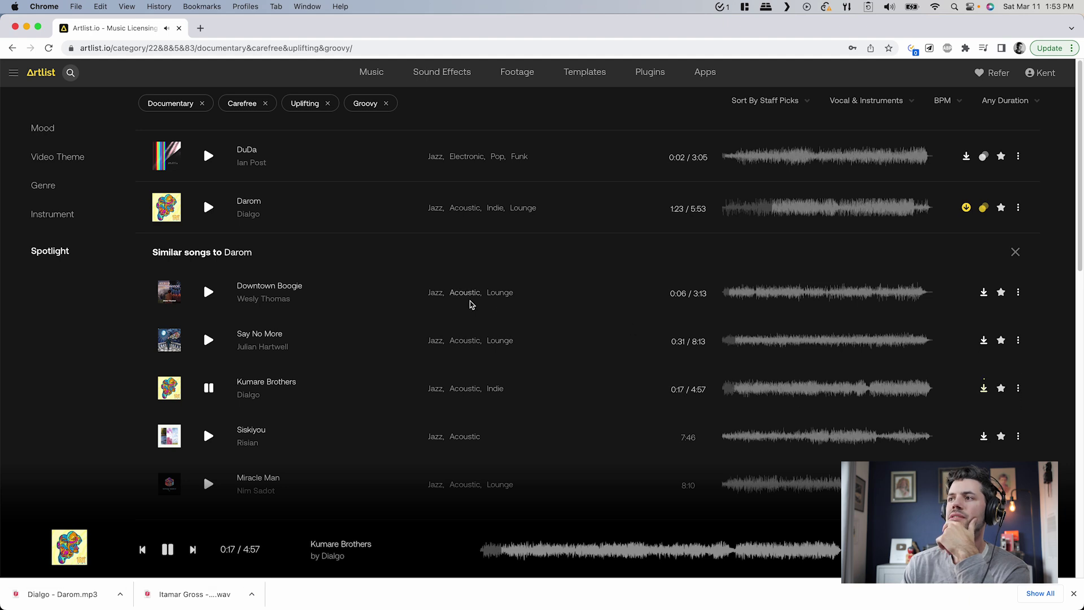
key(Return)
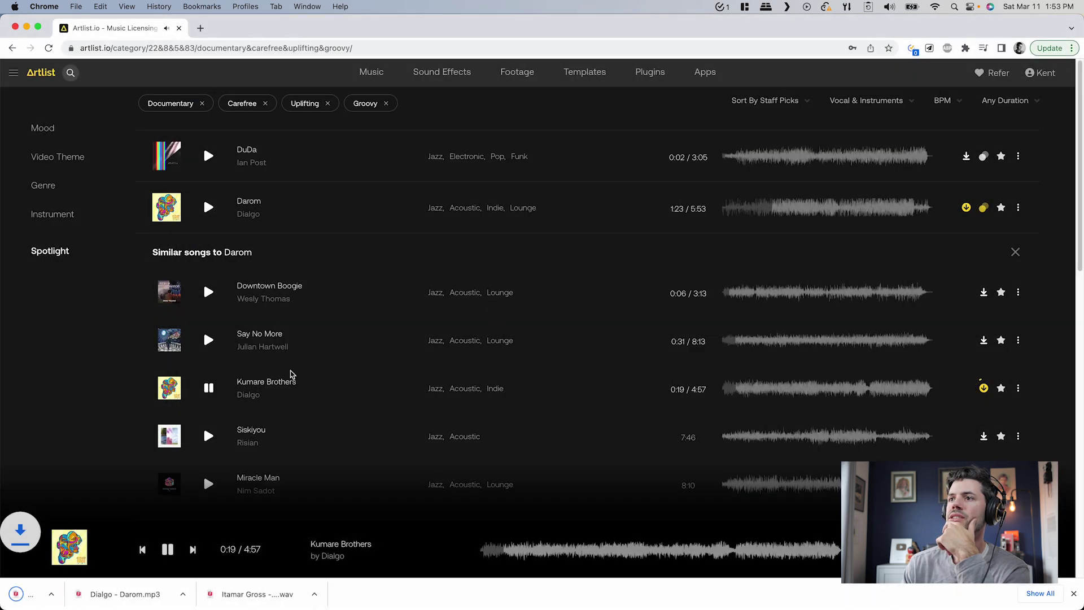
scroll(220, 430, down, 2)
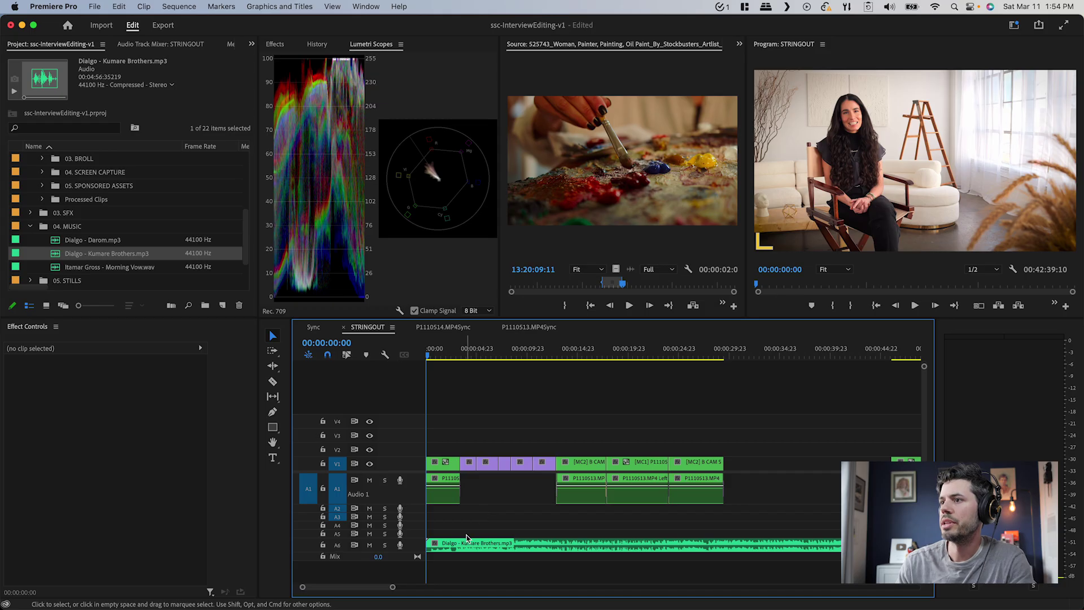
Lower the Kumare Brothers music clip on A6 by -10 dB gain
key(=)
drag(495, 579, 519, 538)
key(g)
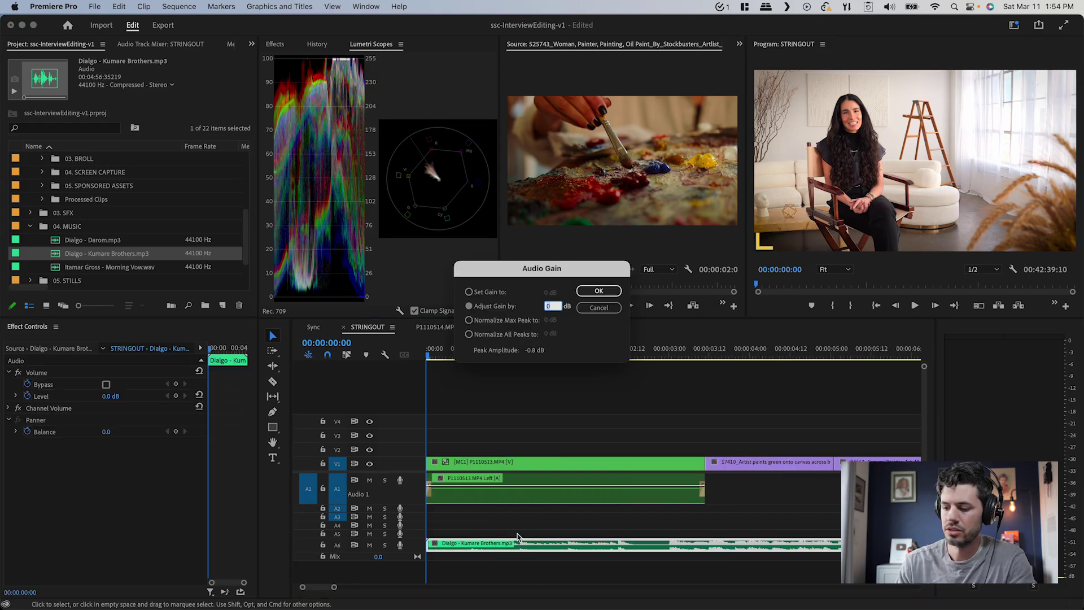
text(-10)
key(Return)
key(space)
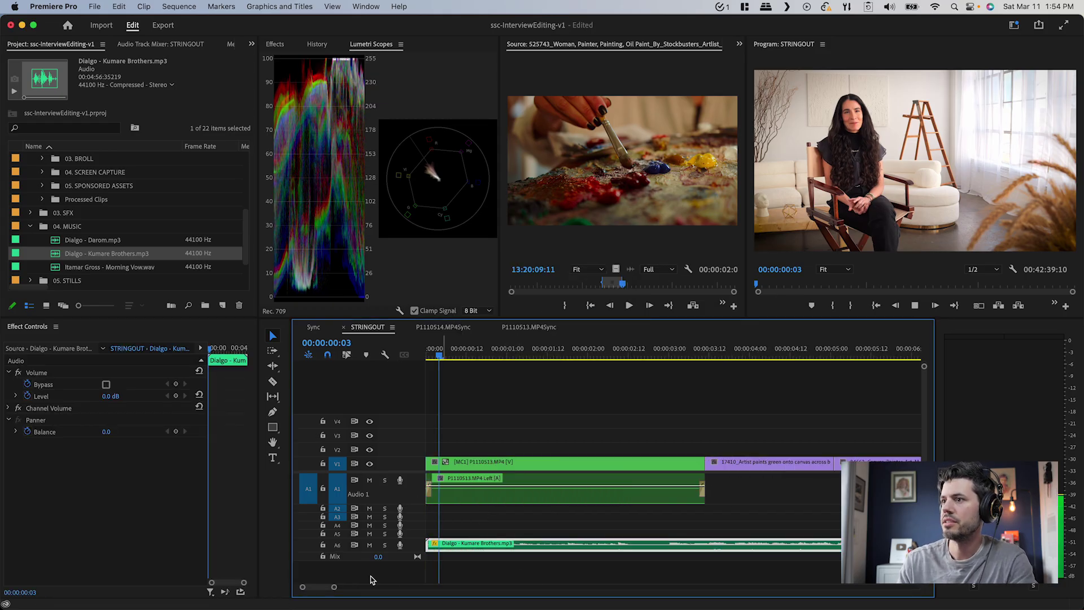
Expand track A6, split the music clip, and shift the first piece earlier
double_click(418, 545)
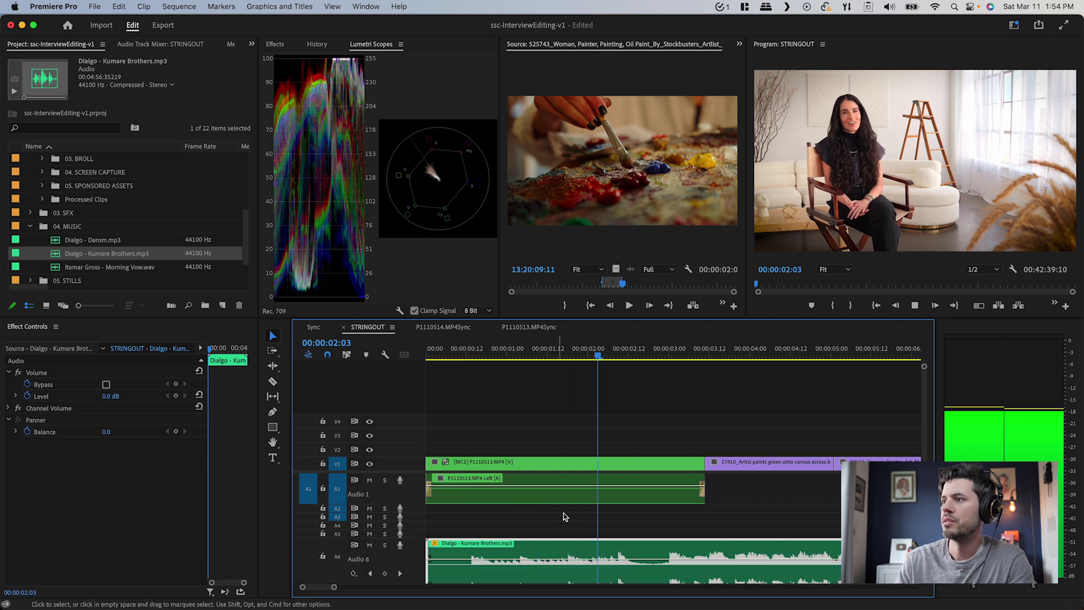
scroll(571, 510, down, 2)
key(minus)
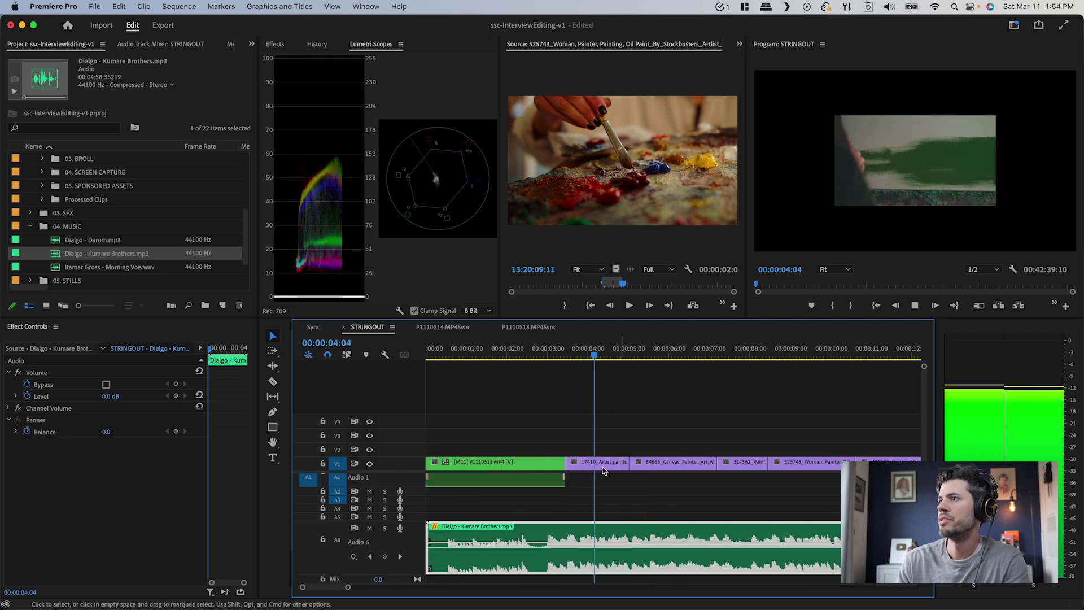
click(605, 480)
key(minus)
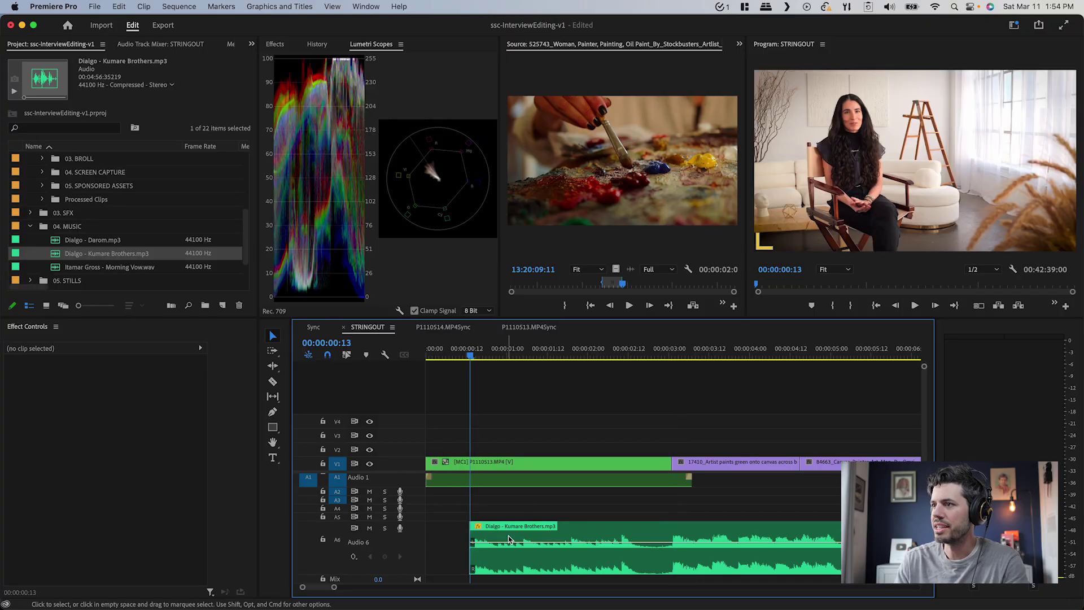
click(525, 551)
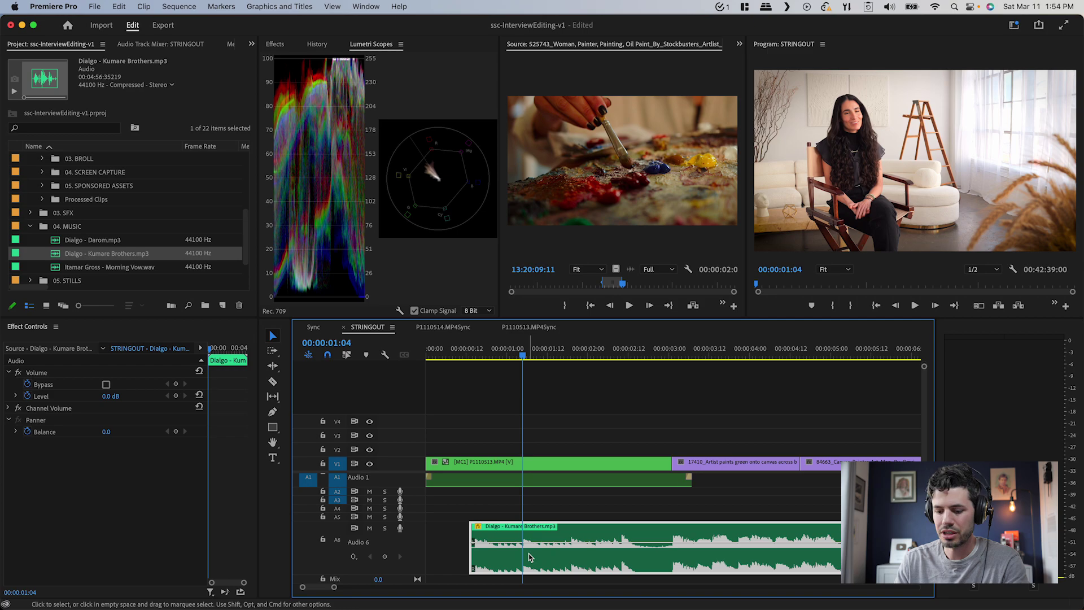
key(cmd+k)
drag(500, 548, 489, 545)
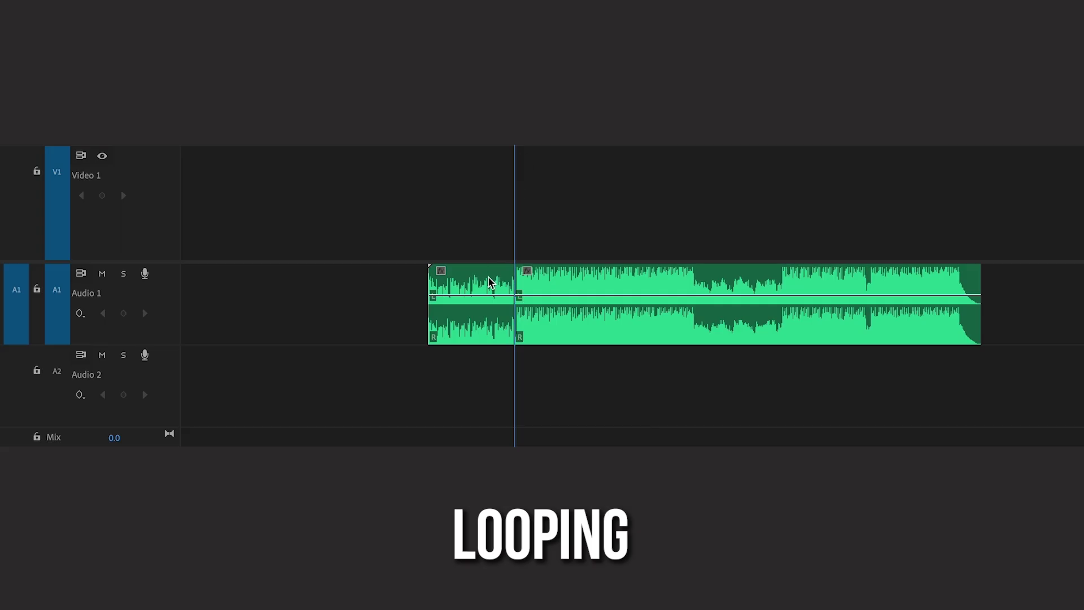
drag(489, 283, 364, 282)
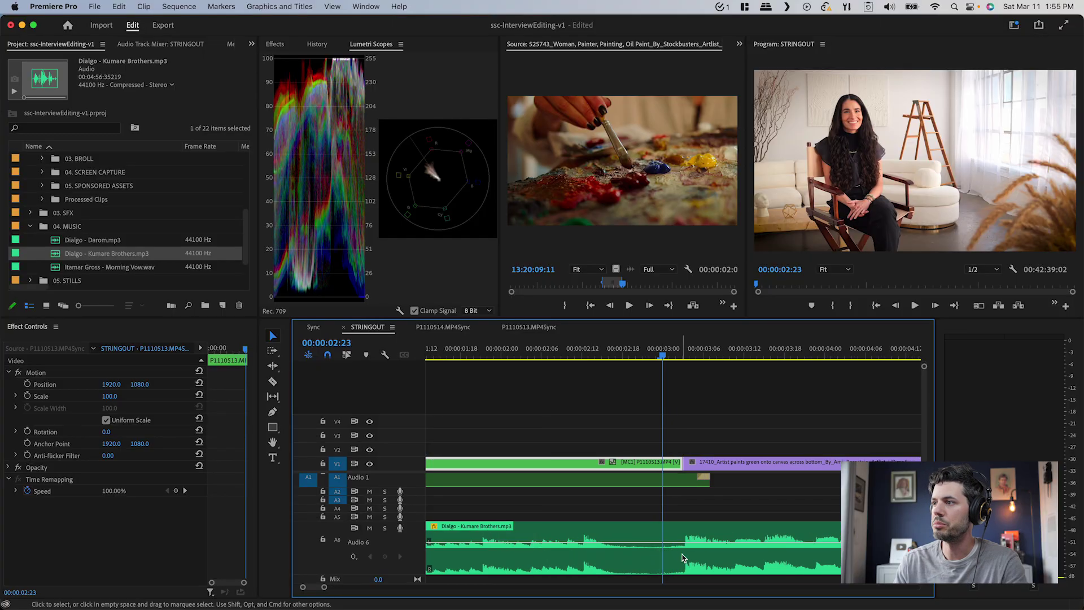
Cut the A6 music at the playhead and boost the later piece by 5 dB
click(683, 557)
key(cmd+k)
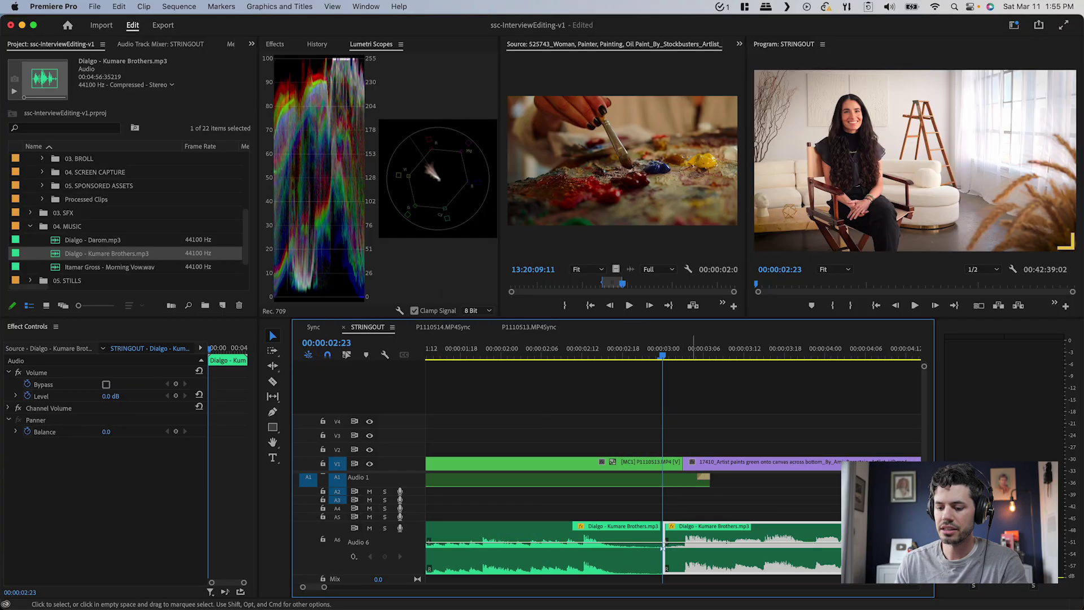
text(g)
text(5)
key(Return)
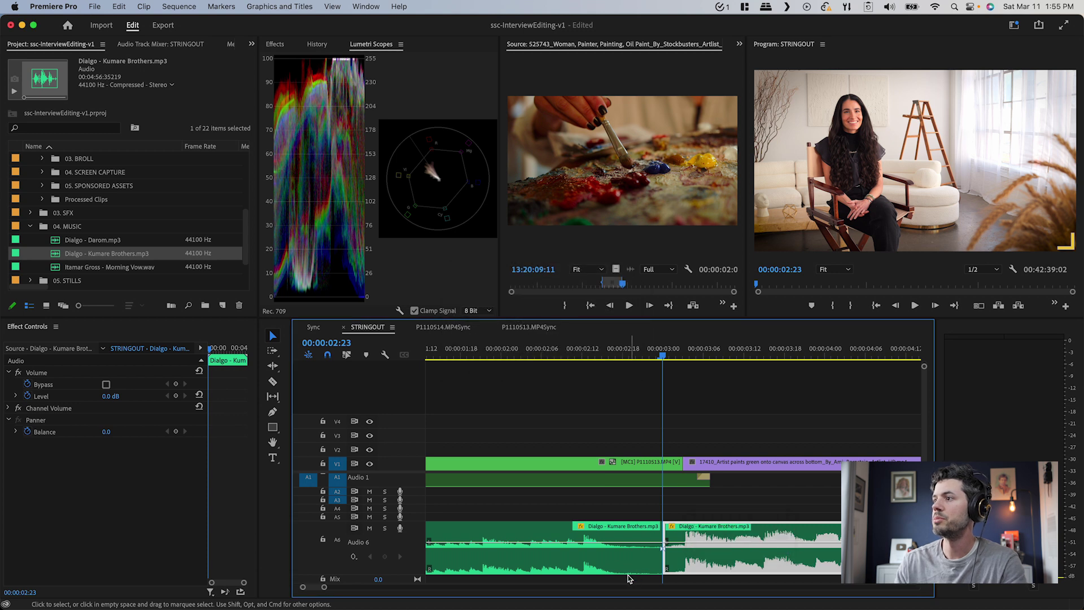
Add a Constant Power crossfade at the music split and preview the result
click(661, 552)
key(cmd+shift+d)
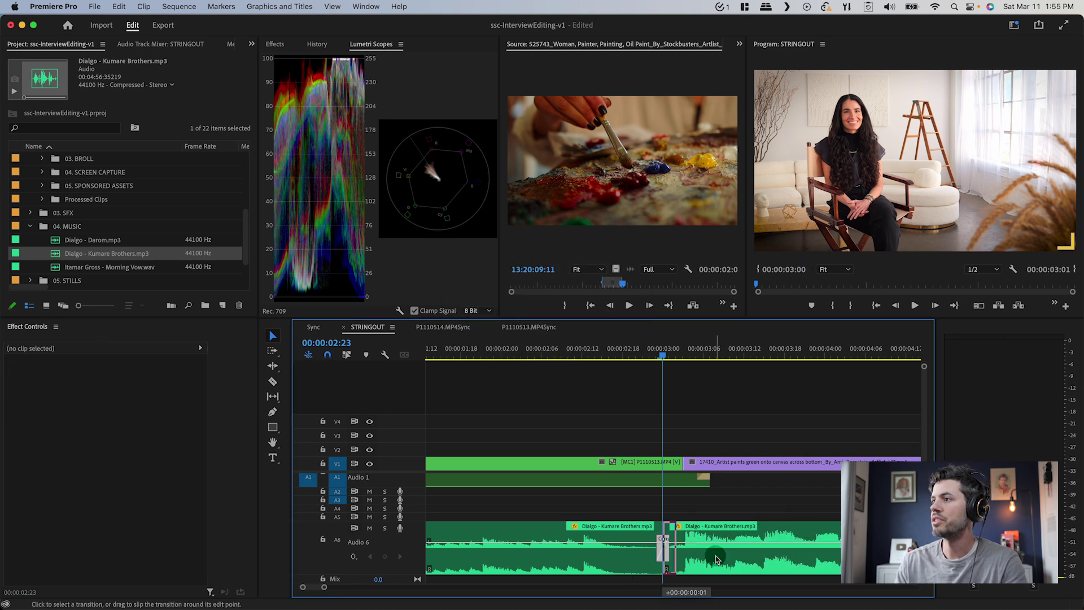
click(669, 551)
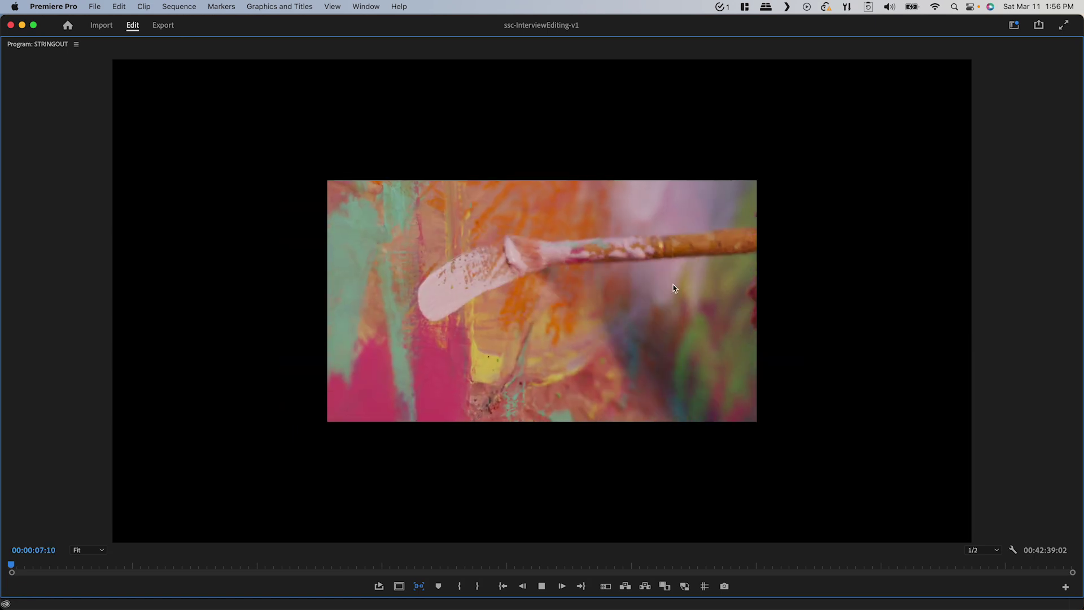
key(grave)
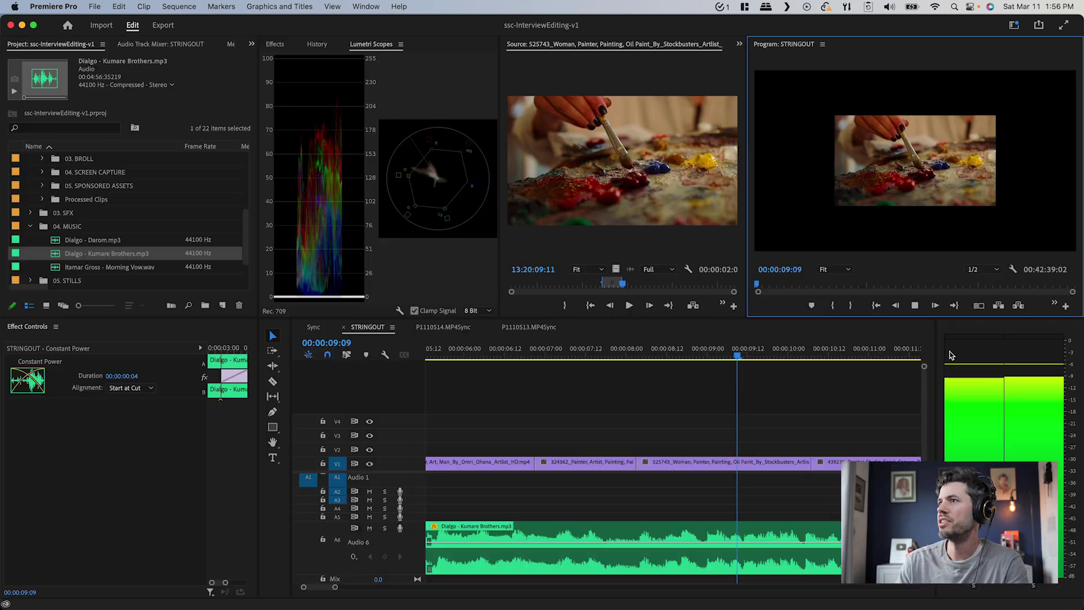
click(736, 394)
key(backslash)
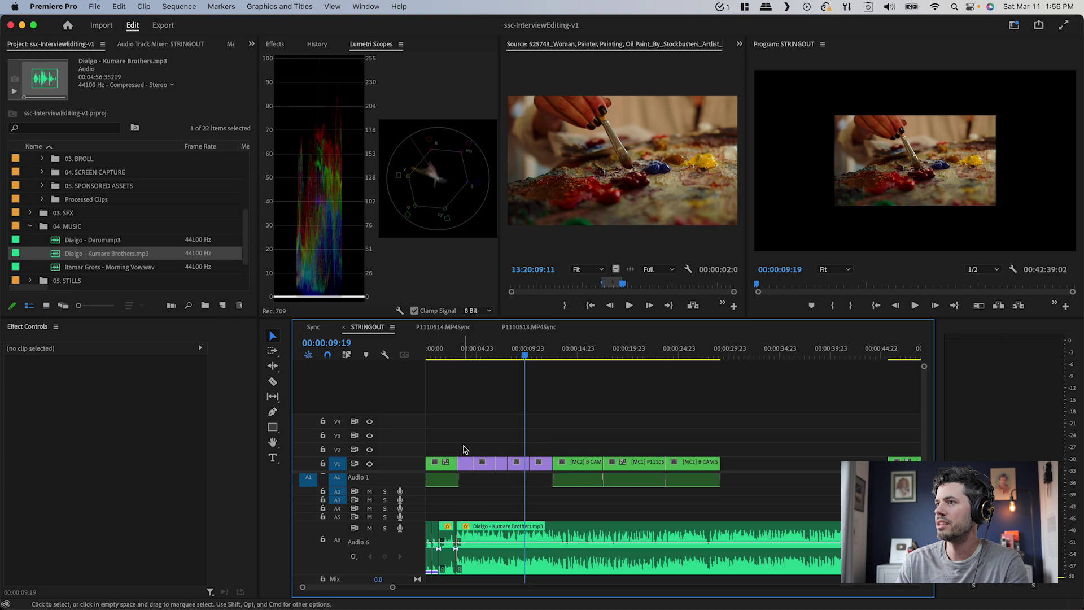
Move the painting B-roll clips from V1 up to track V2
drag(464, 449, 549, 476)
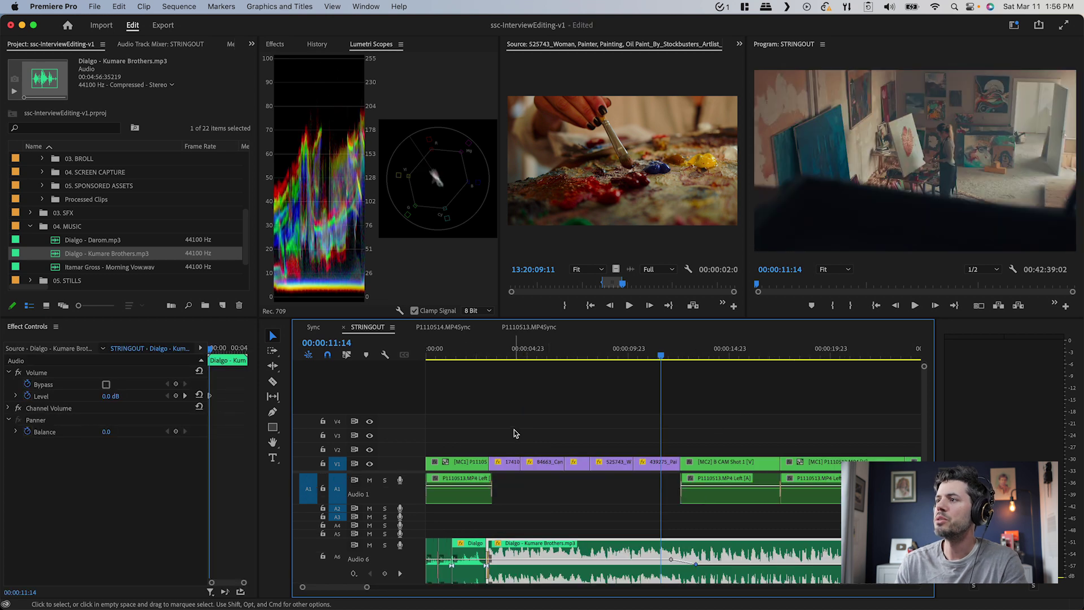
drag(514, 432, 648, 473)
key(alt+Up)
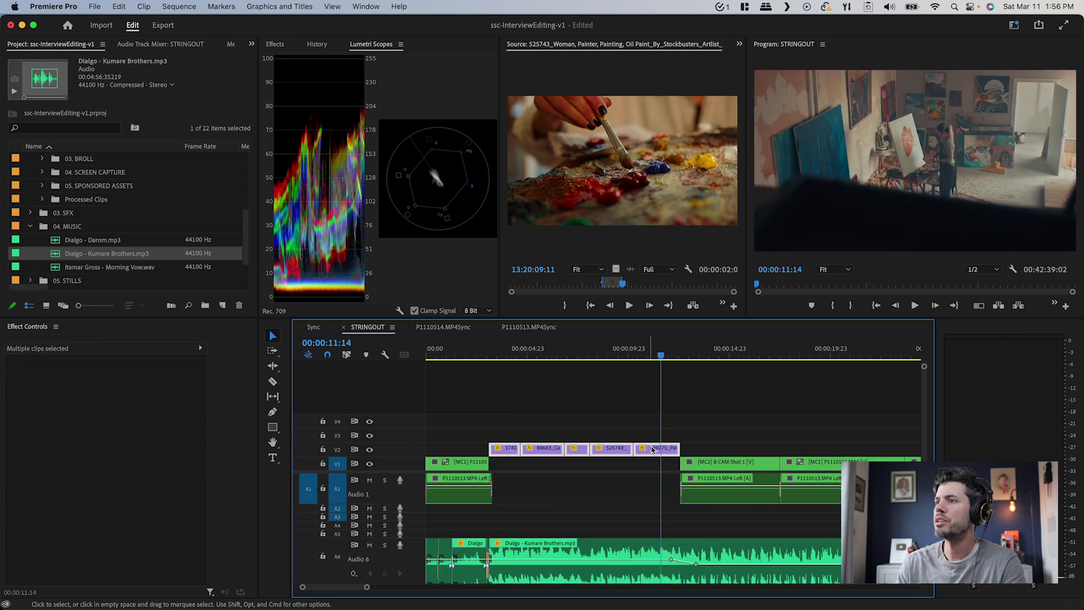
Give the B-roll clips a purple label colour and play back from 00:00:13:02
click(692, 442)
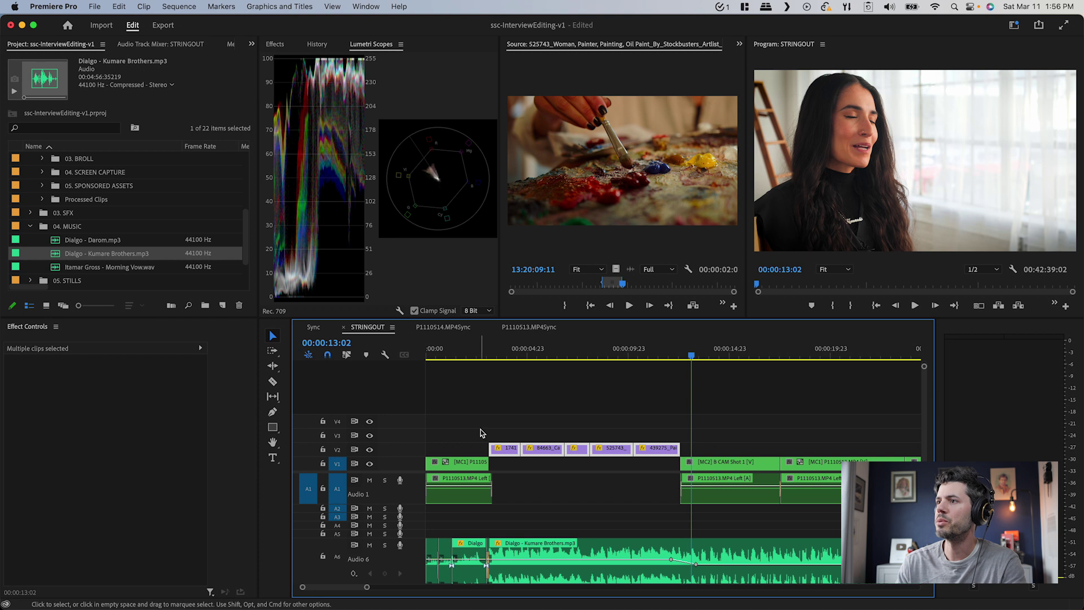
right_click(662, 454)
mouse_move(726, 376)
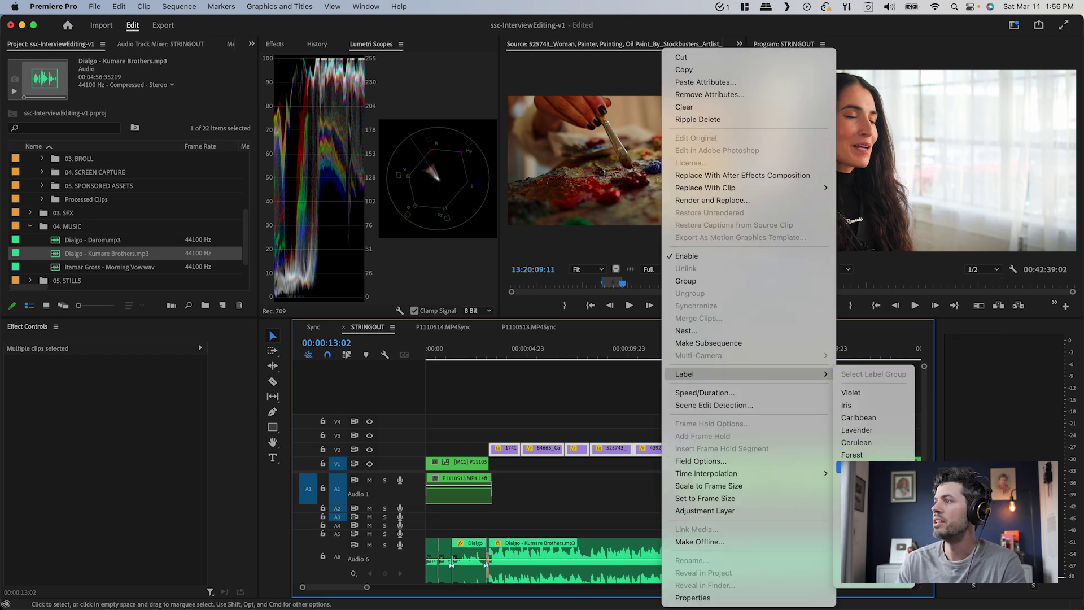
click(853, 529)
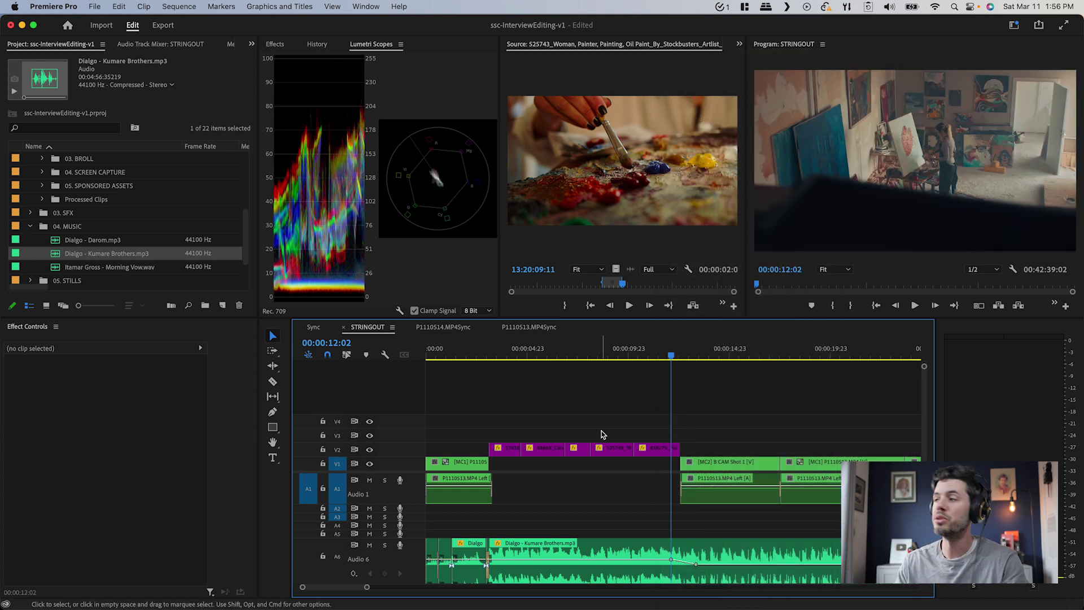
key(space)
Place a marked section of the Miami aerial clip on V2 after the painting clips
key(equal)
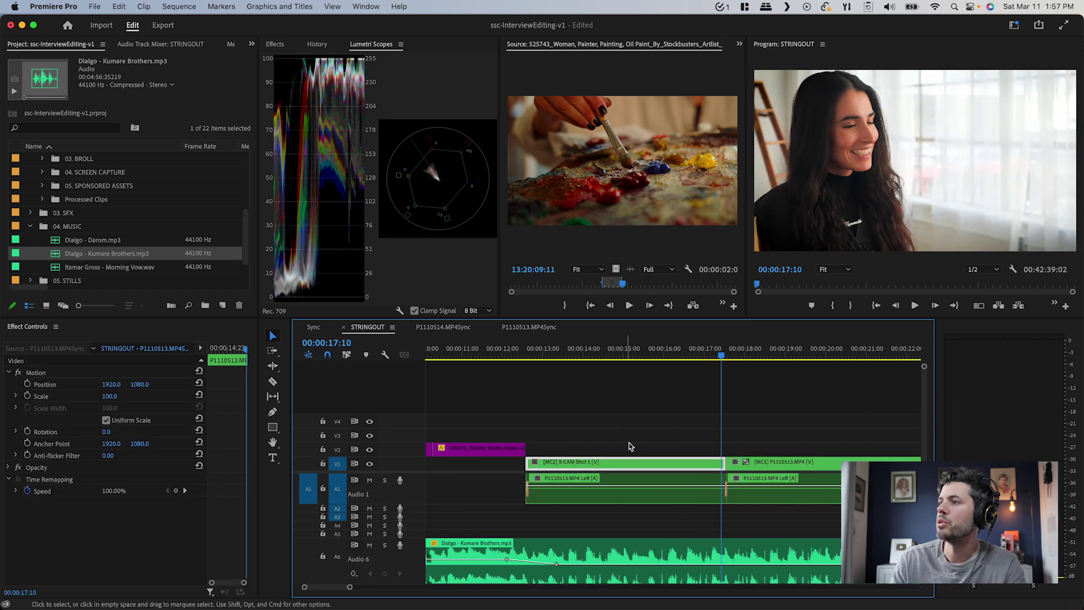
key(minus)
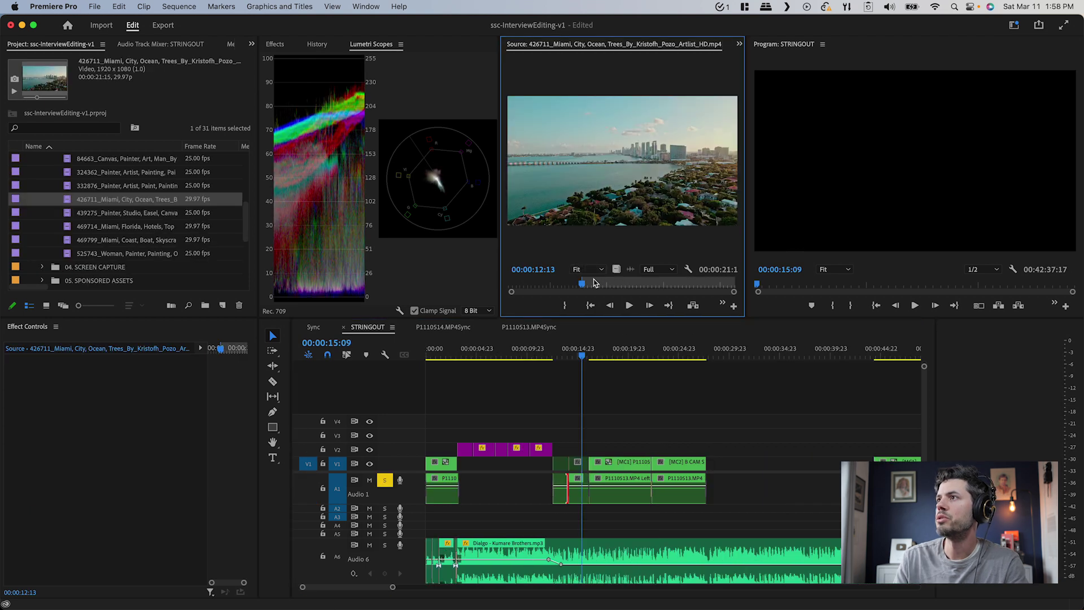
drag(595, 282, 653, 287)
drag(636, 410, 560, 450)
scroll(565, 444, up, 3)
click(587, 449)
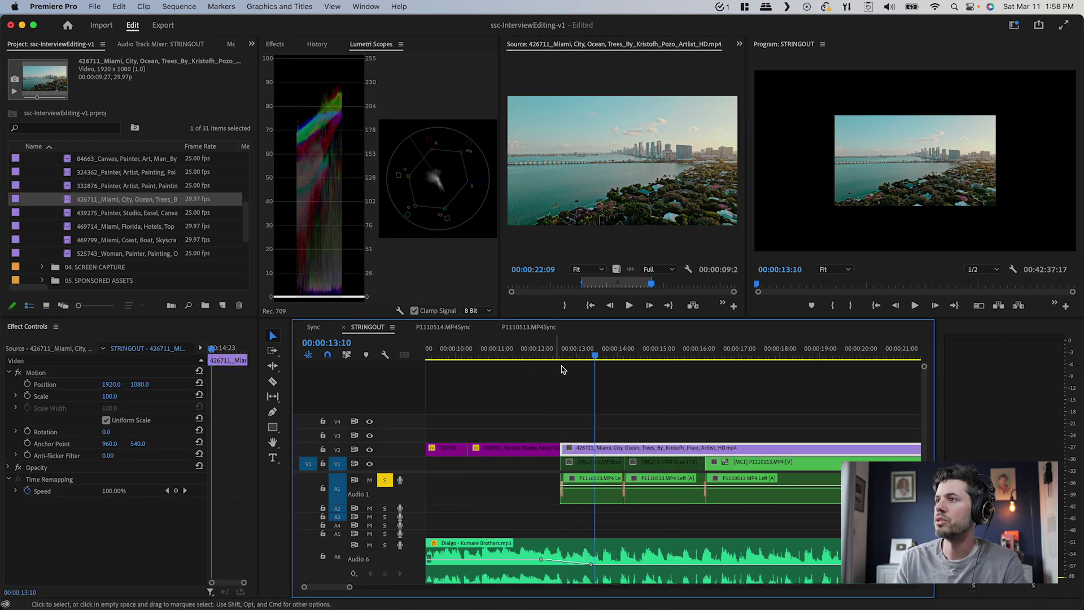
Split and delete the interview under the Miami clip, save, and replay from the start
click(547, 351)
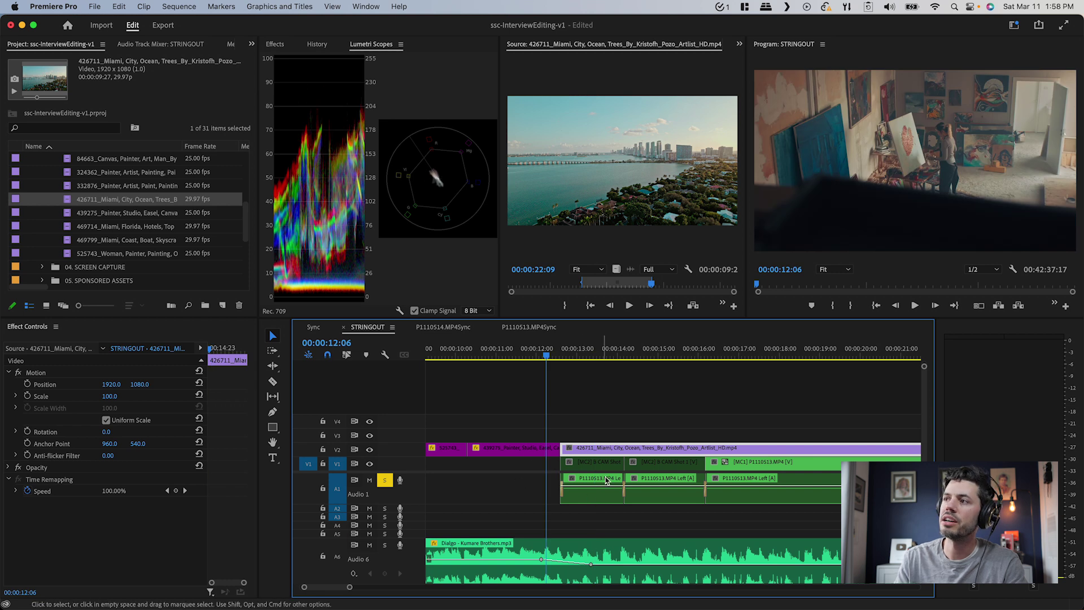
click(578, 499)
key(super+k)
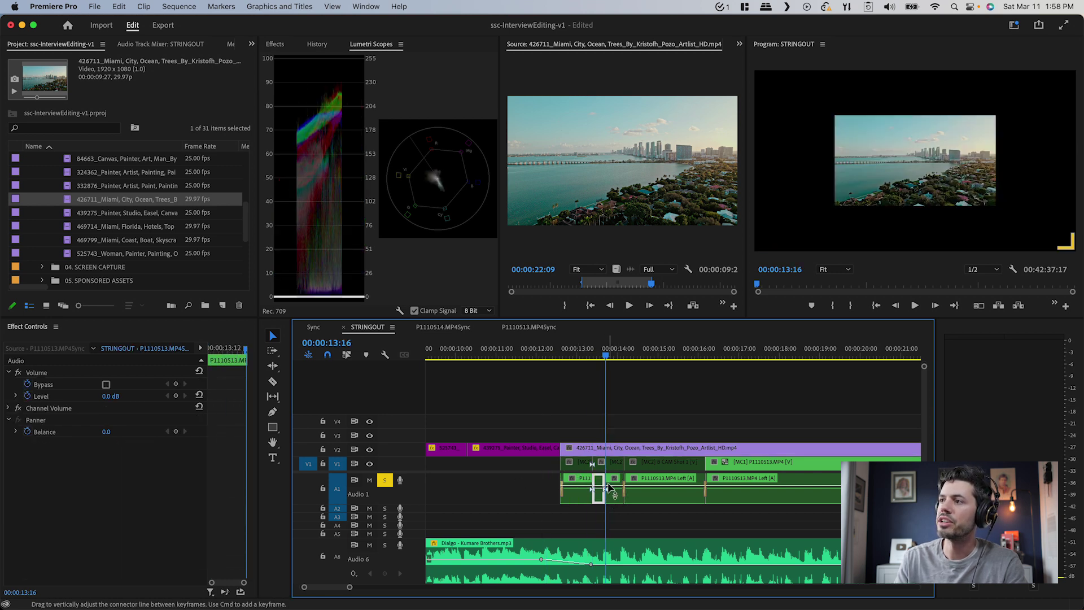
key(Delete)
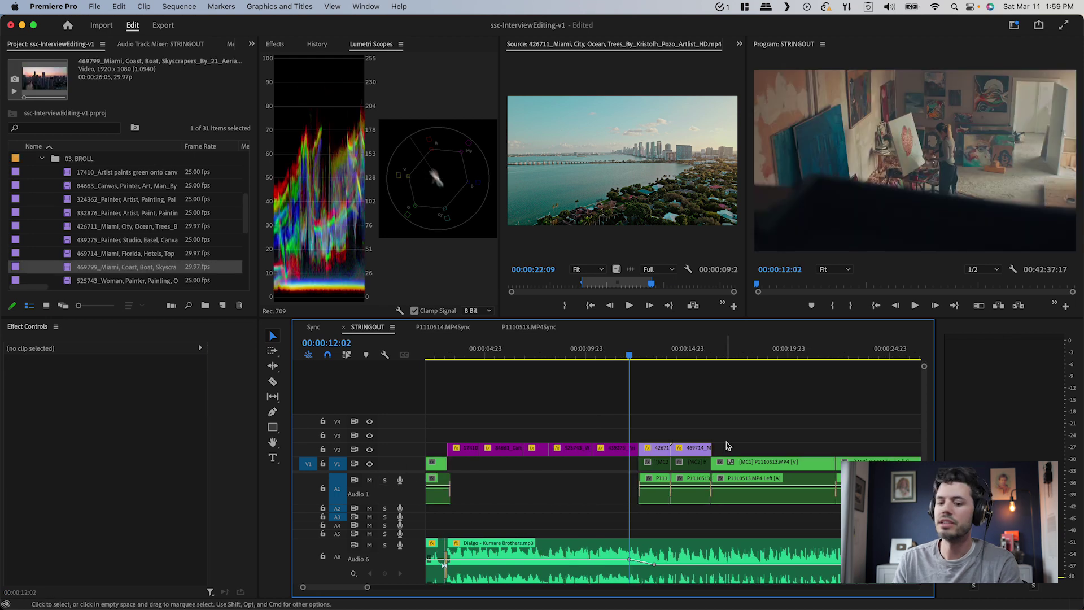
key(super+s)
key(Home)
key(space)
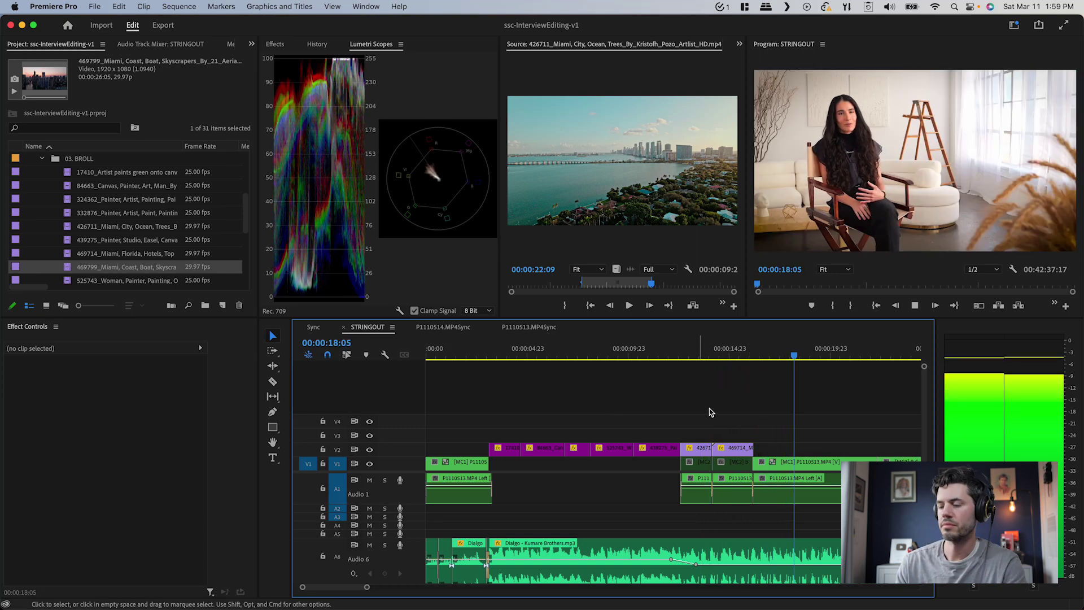
Zoom the STRINGOUT timeline in around the playhead during playback
scroll(712, 415, down, 3)
key(=)
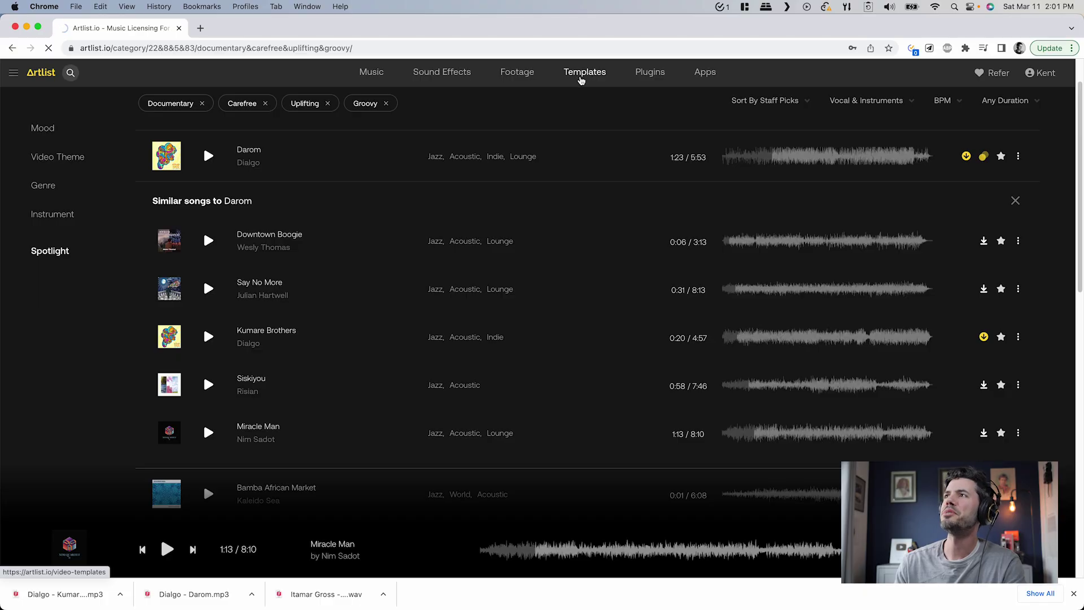
Search Artlist's video templates for 'art text'
click(581, 79)
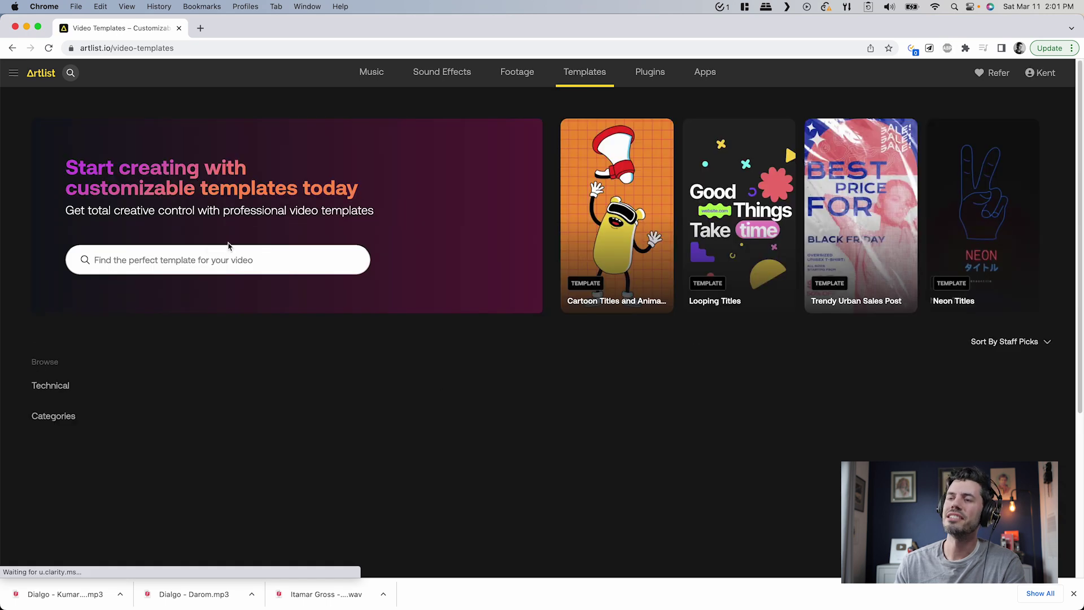
click(229, 248)
text(art)
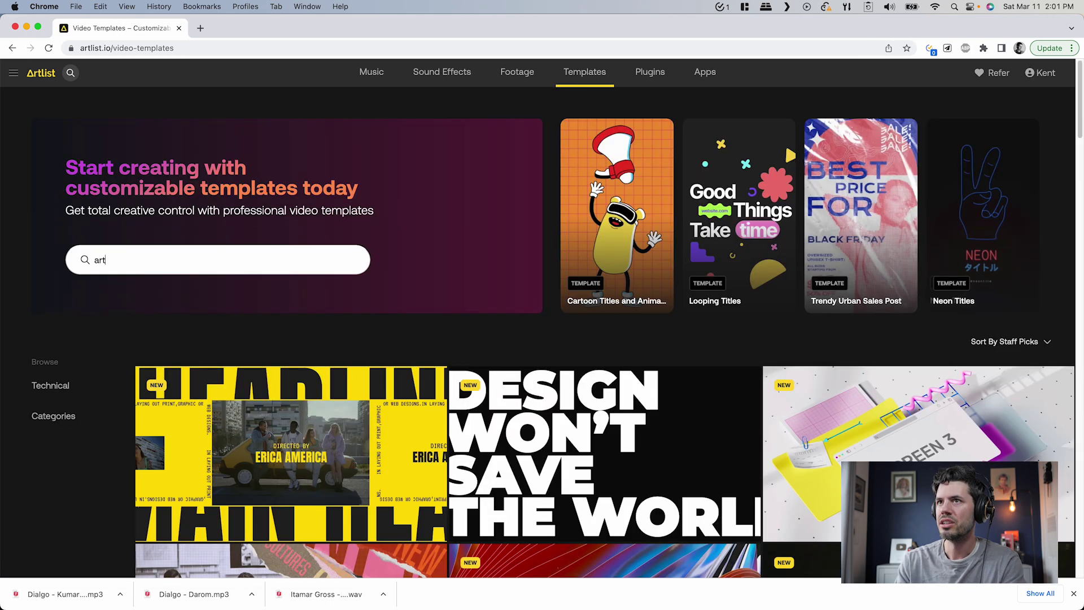
text( te)
key(Return)
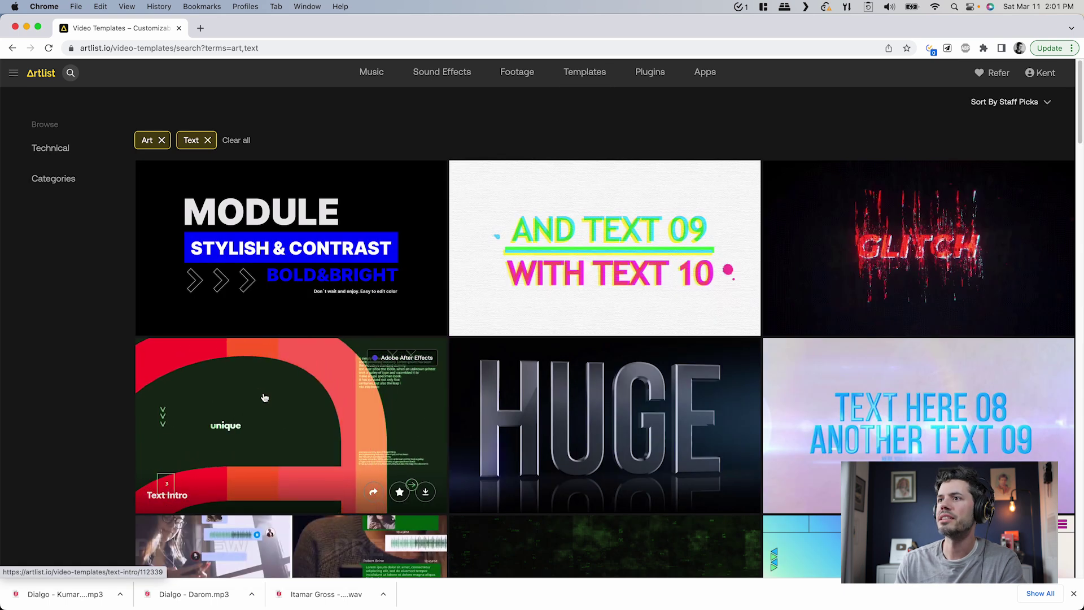
Download Text Intro's After Effects version into Editing an Interview/7_GFX
click(426, 493)
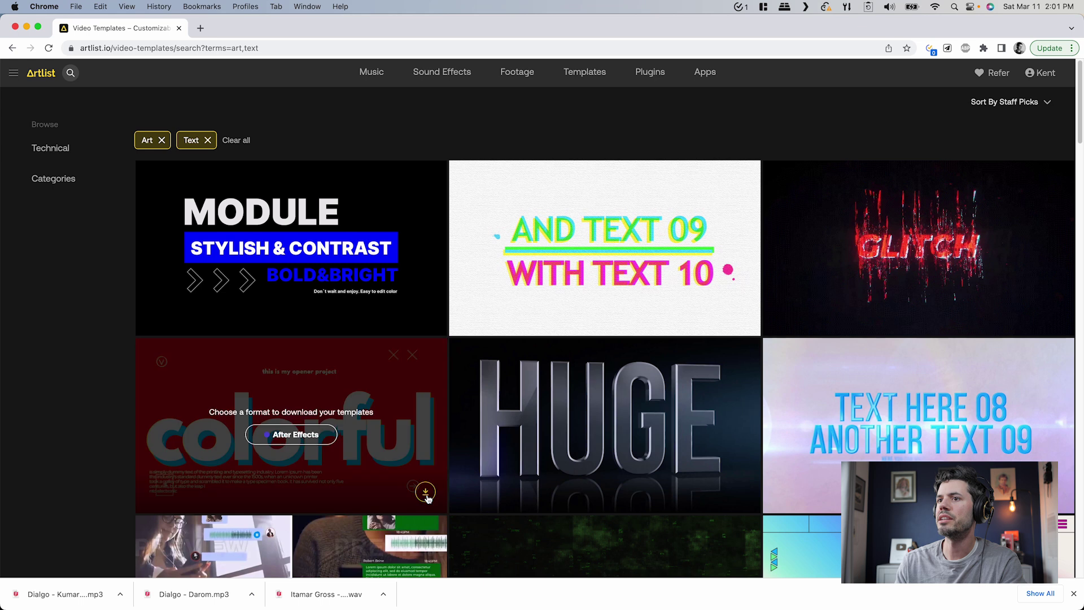
click(299, 436)
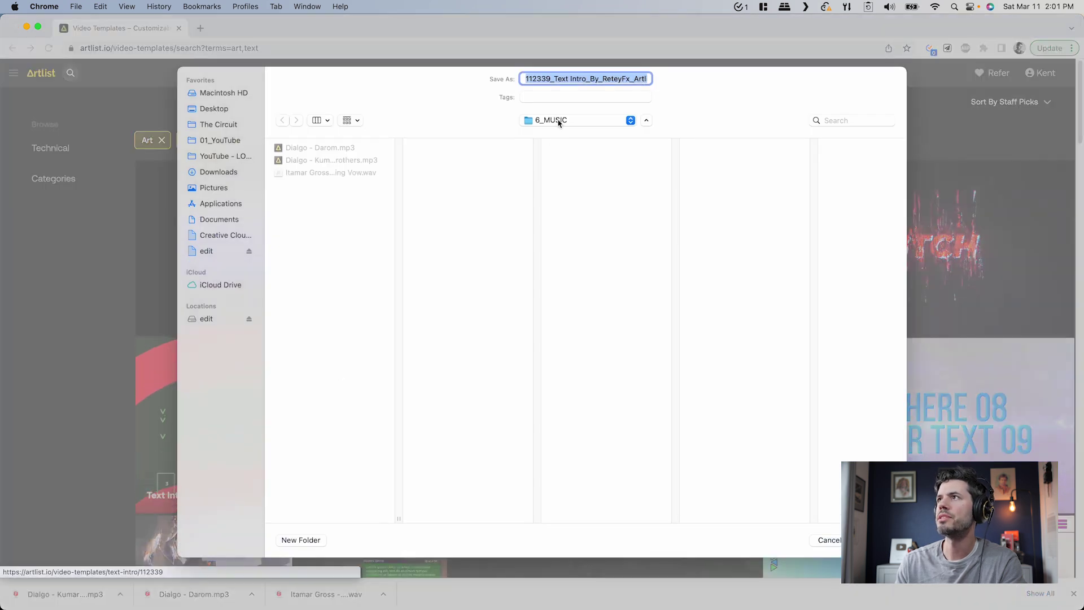
click(558, 121)
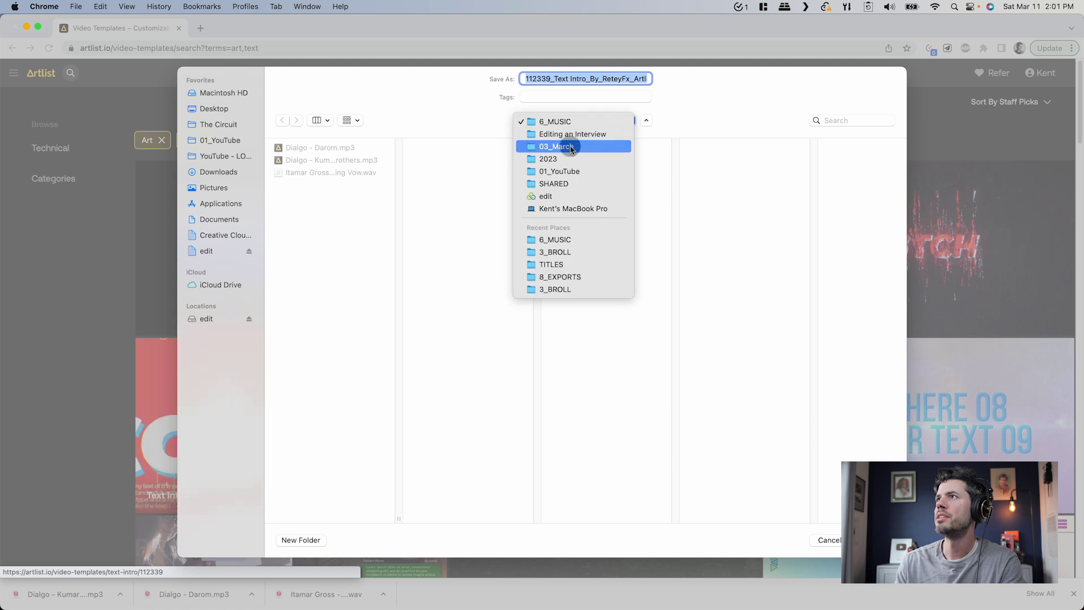
click(571, 147)
click(596, 147)
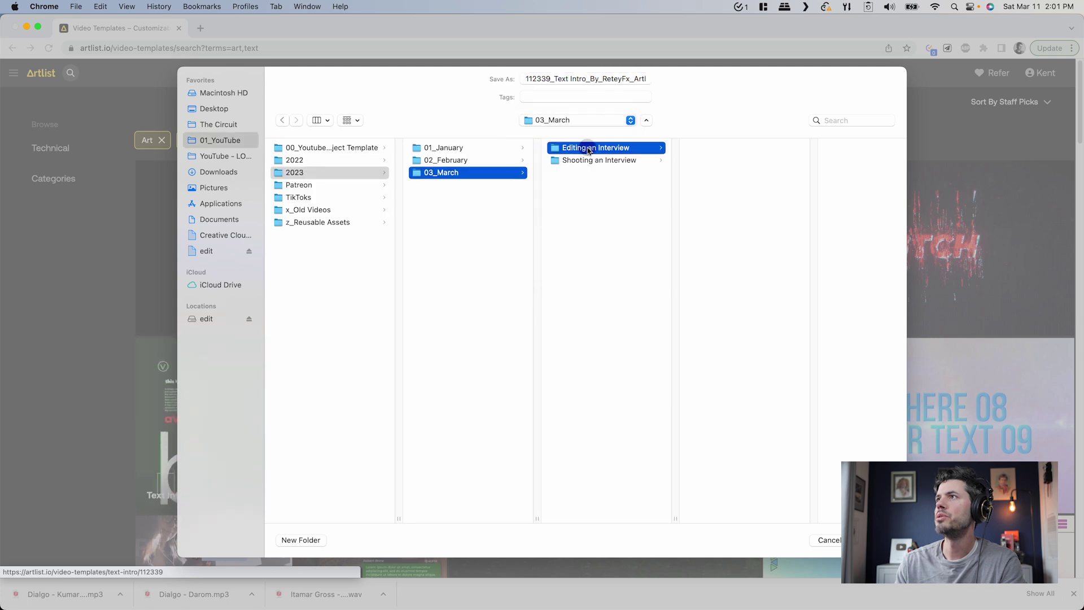
click(728, 222)
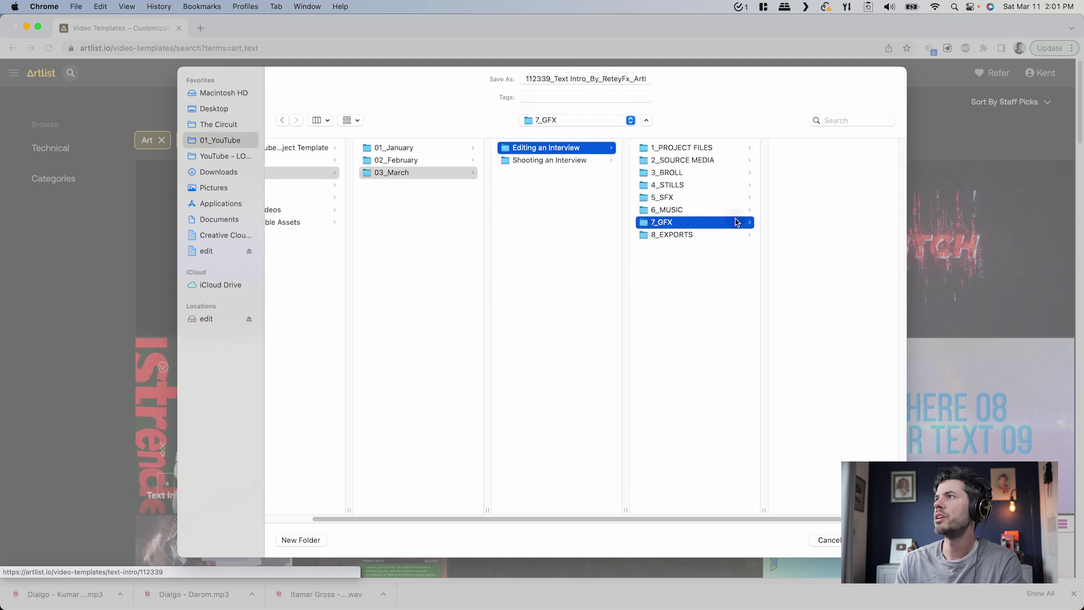
key(Return)
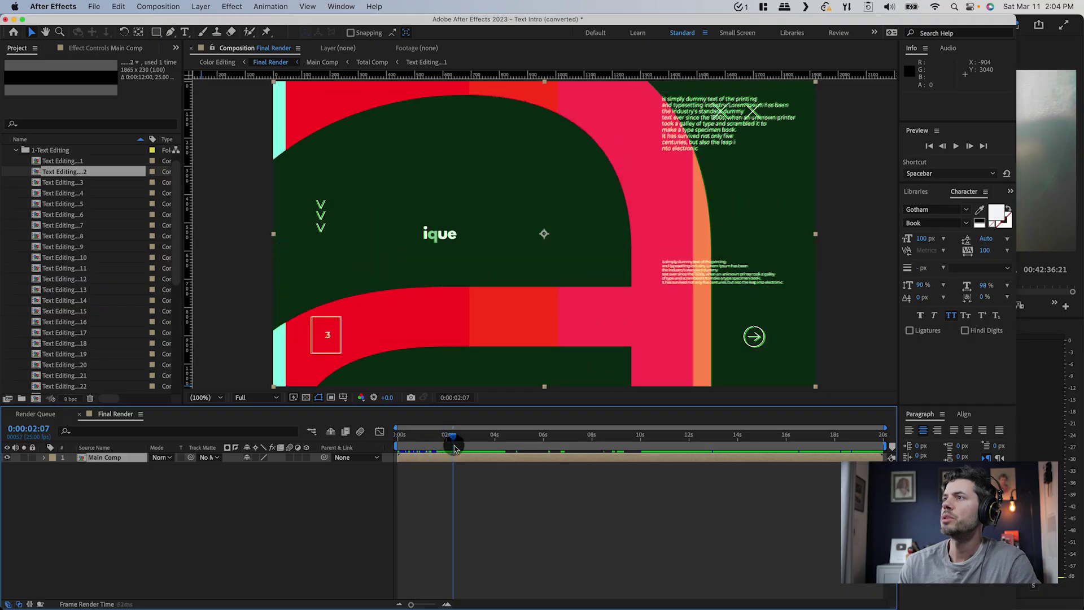
Scrub the Final Render intro animation, then preview the first text-editing composition
mouse_move(459, 452)
mouse_down()
mouse_move(482, 454)
mouse_move(444, 455)
mouse_move(460, 458)
mouse_up()
click(38, 163)
Replace the big letter a with t, shrink its font size, and preview in Final Render
click(36, 172)
click(36, 183)
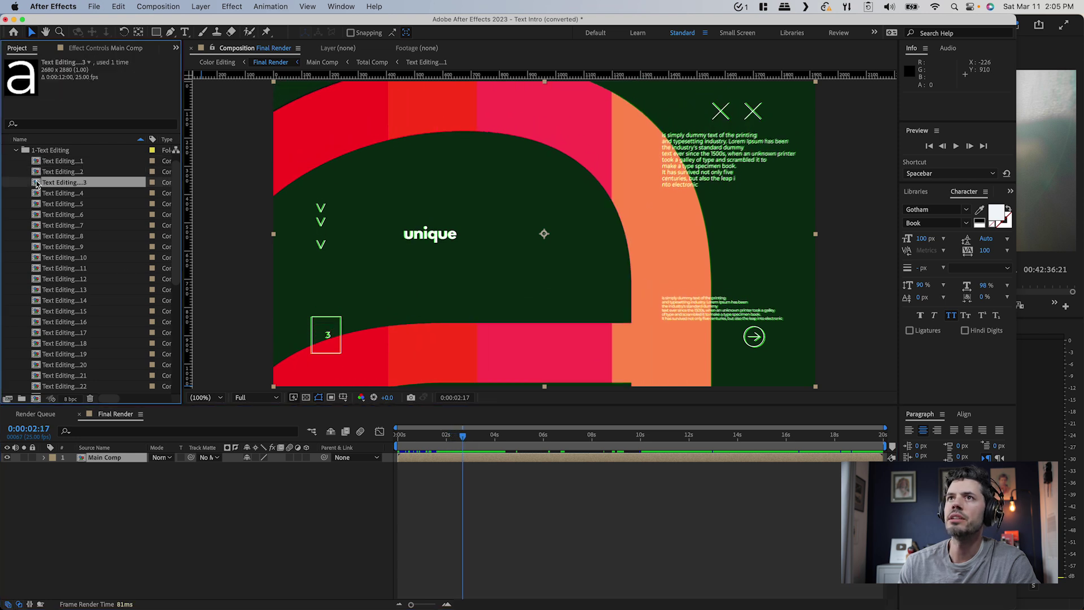
double_click(35, 183)
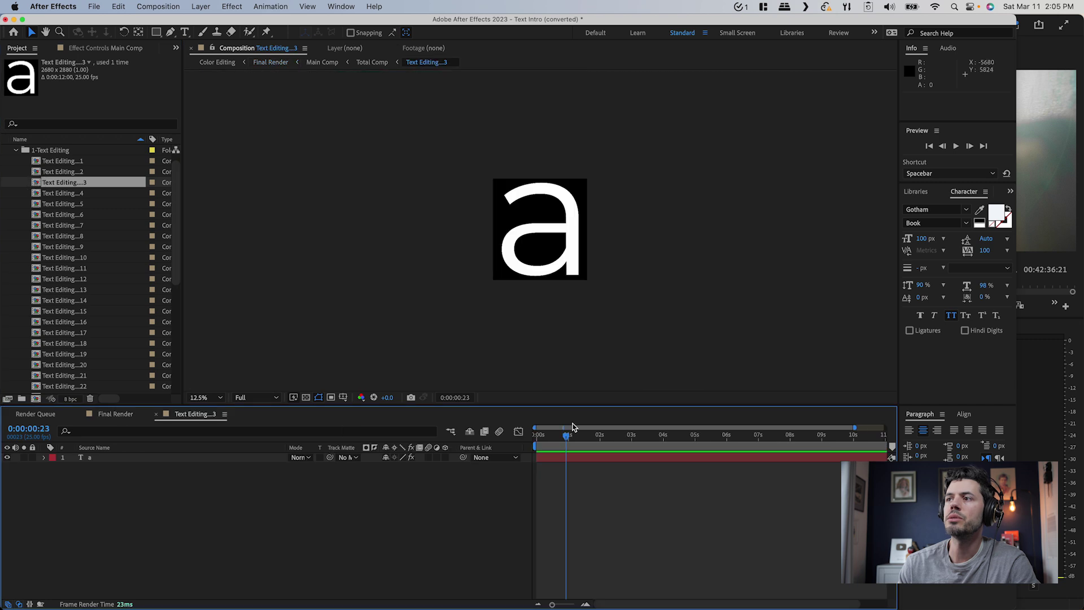
double_click(527, 237)
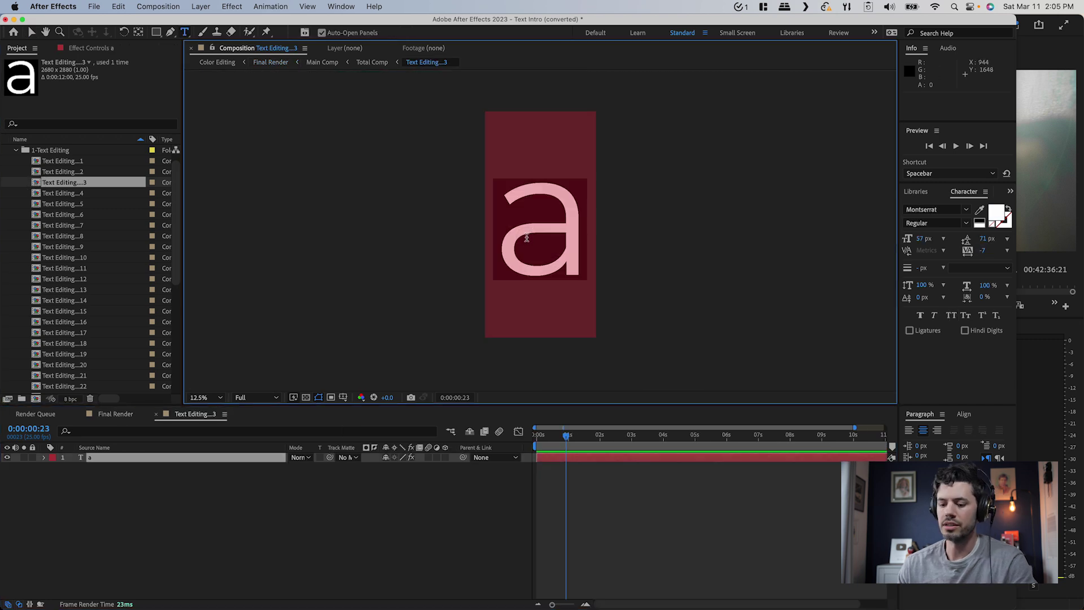
text(t)
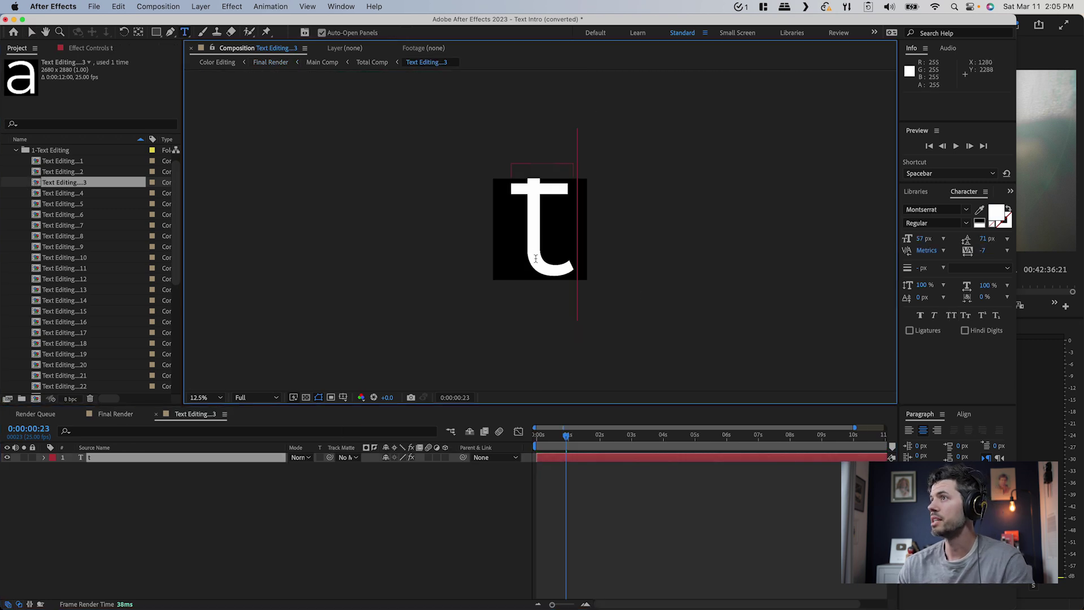
key(super+a)
drag(924, 243, 910, 239)
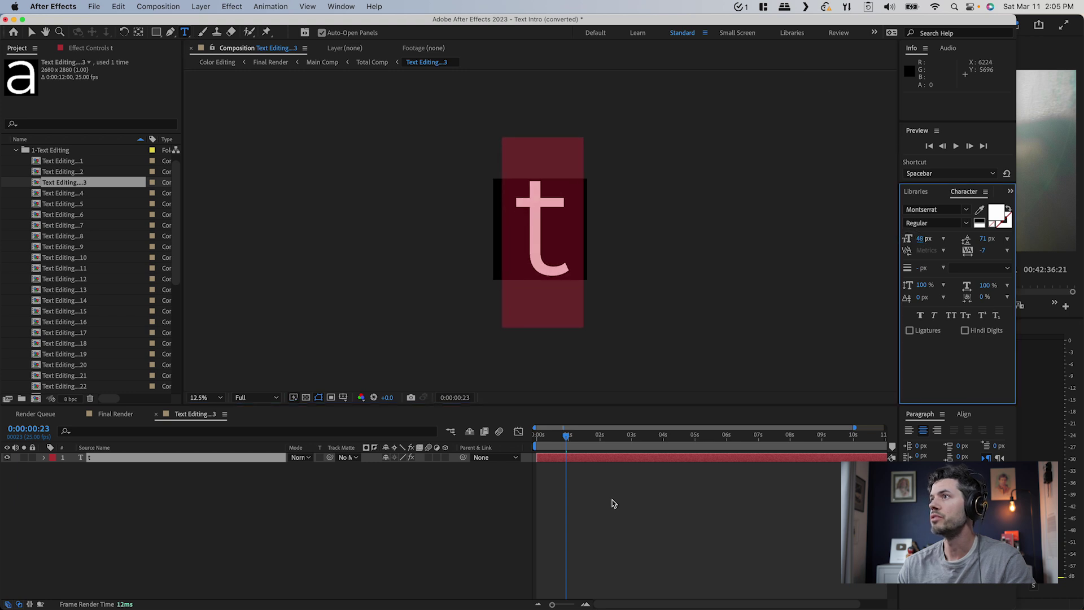
click(220, 479)
click(116, 414)
mouse_move(460, 436)
mouse_down()
mouse_move(486, 436)
mouse_move(463, 440)
mouse_up()
Change the big letter to f and check it in Final Render
click(195, 414)
double_click(544, 227)
text(f)
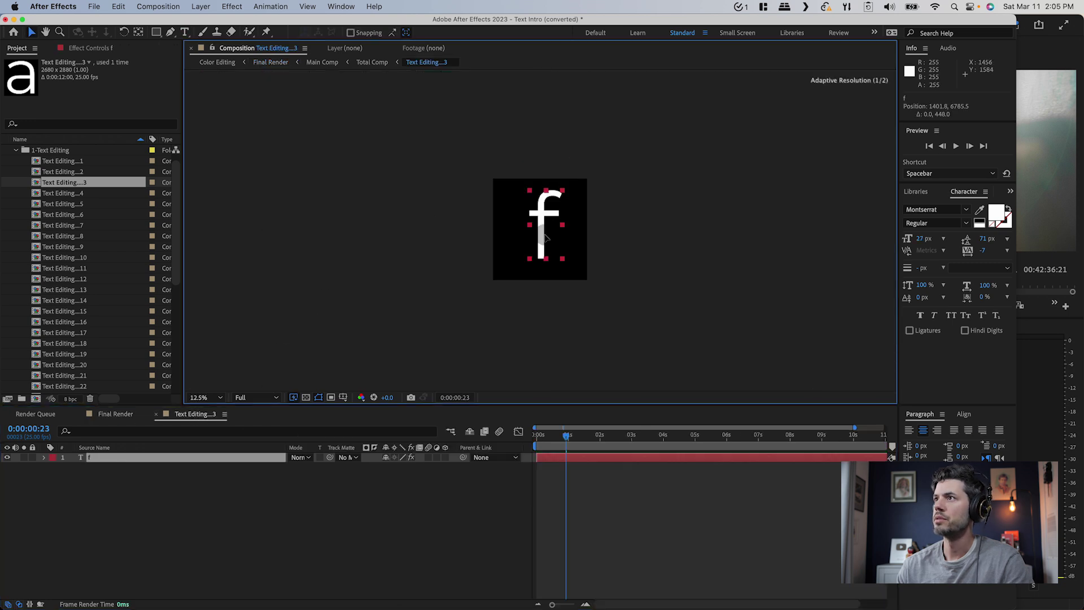
click(109, 415)
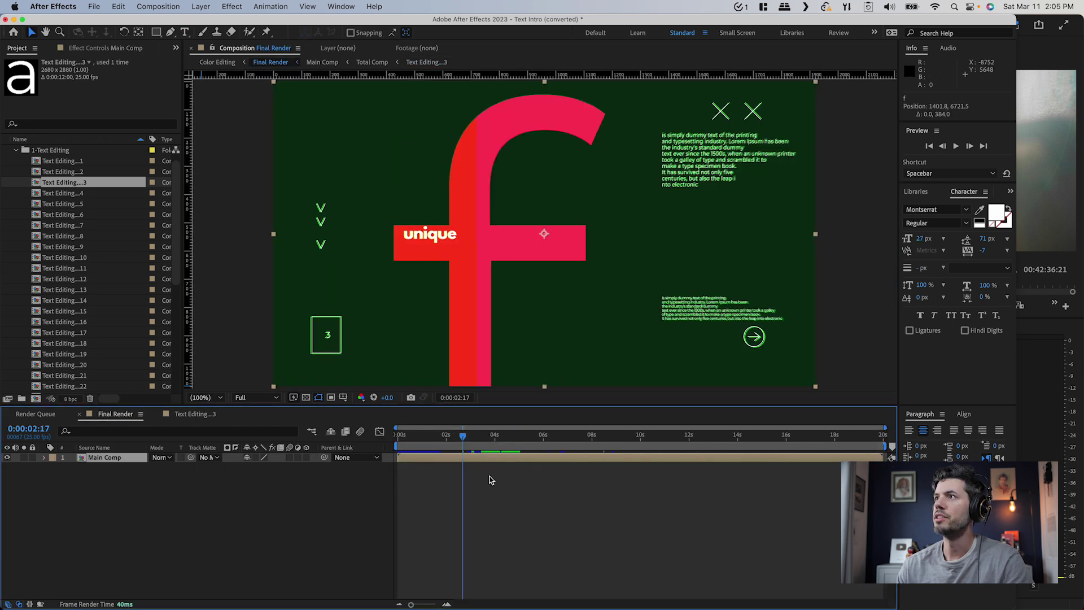
click(458, 440)
Retype the word in another text-editing comp as the interviewee's first name
click(57, 194)
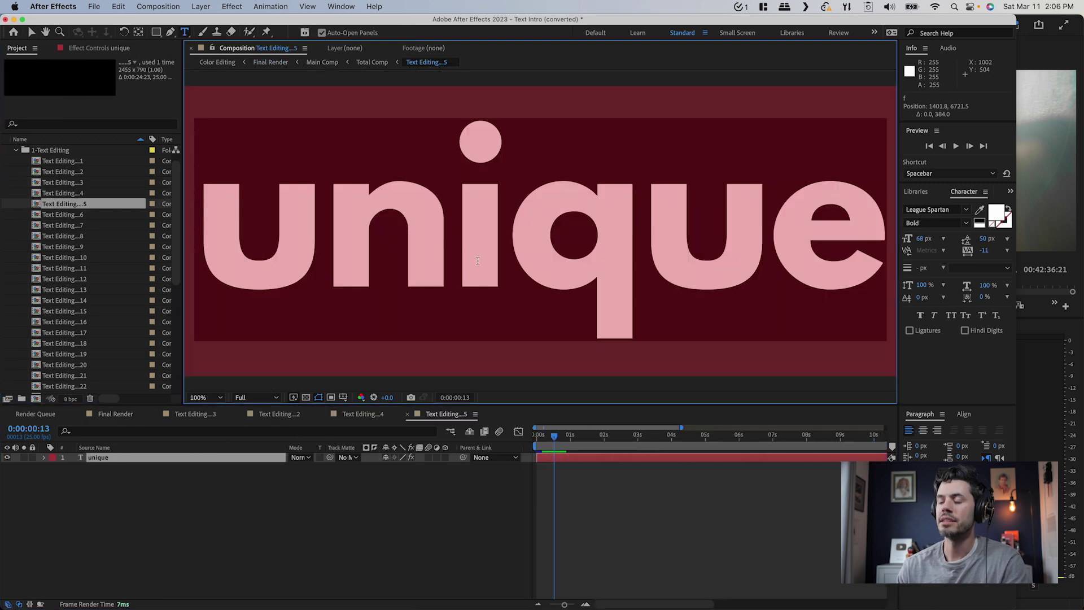
text(oin)
key(BackSpace)
key(BackSpace)
text(ni)
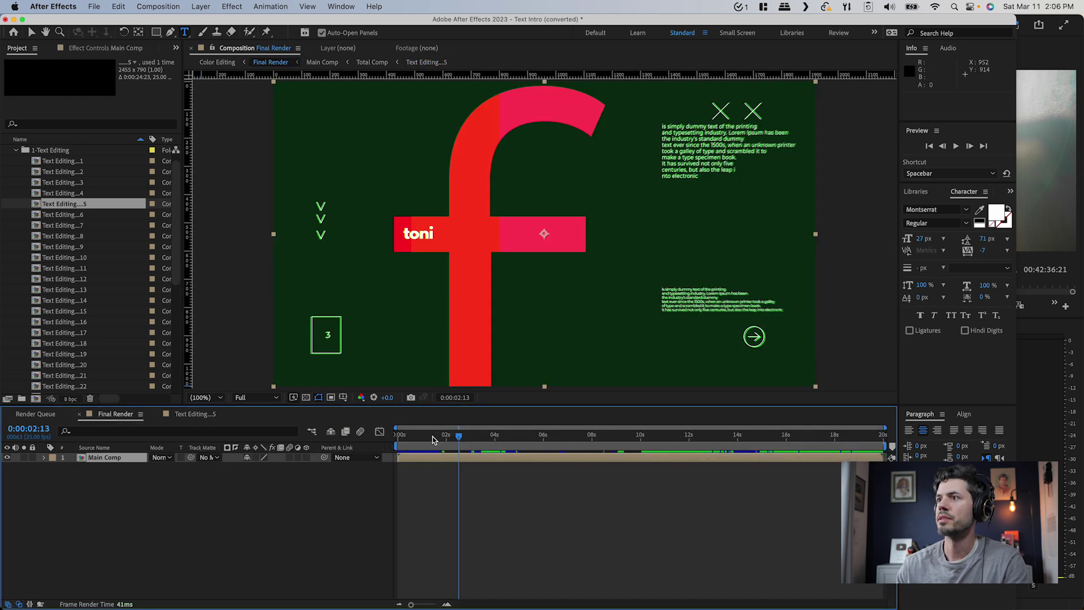
Paste the bio text over the placeholder paragraph and preview it in Final Render
click(62, 197)
double_click(62, 195)
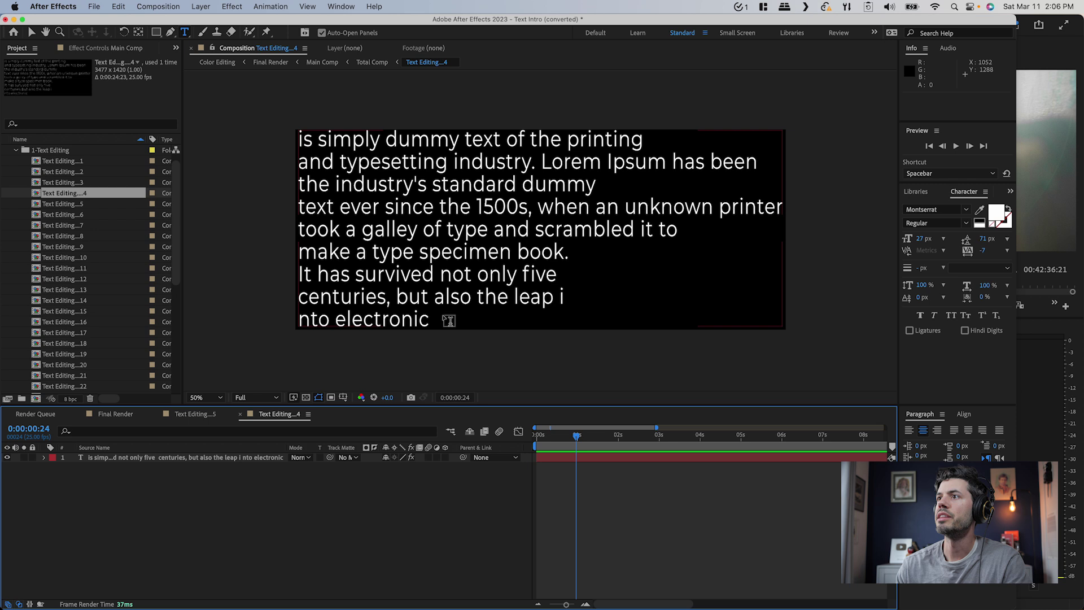
drag(439, 329, 233, 101)
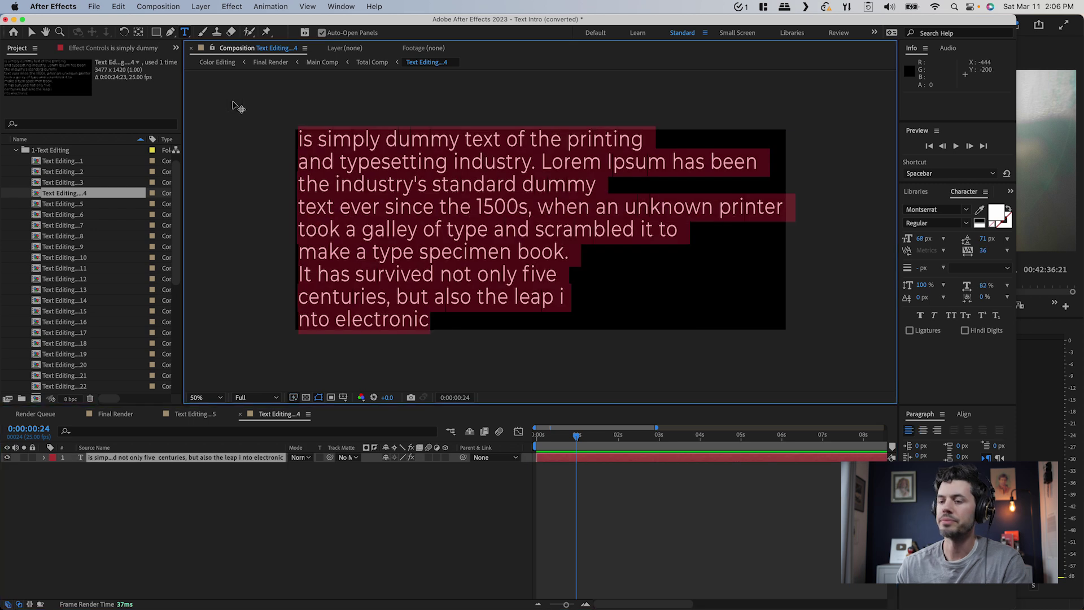
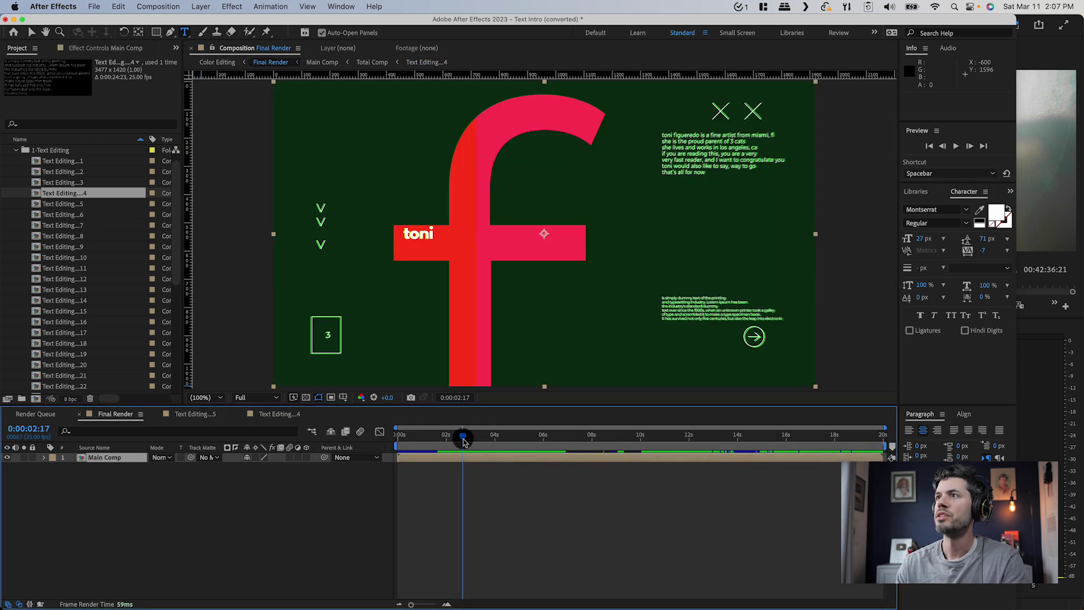
drag(452, 436, 462, 440)
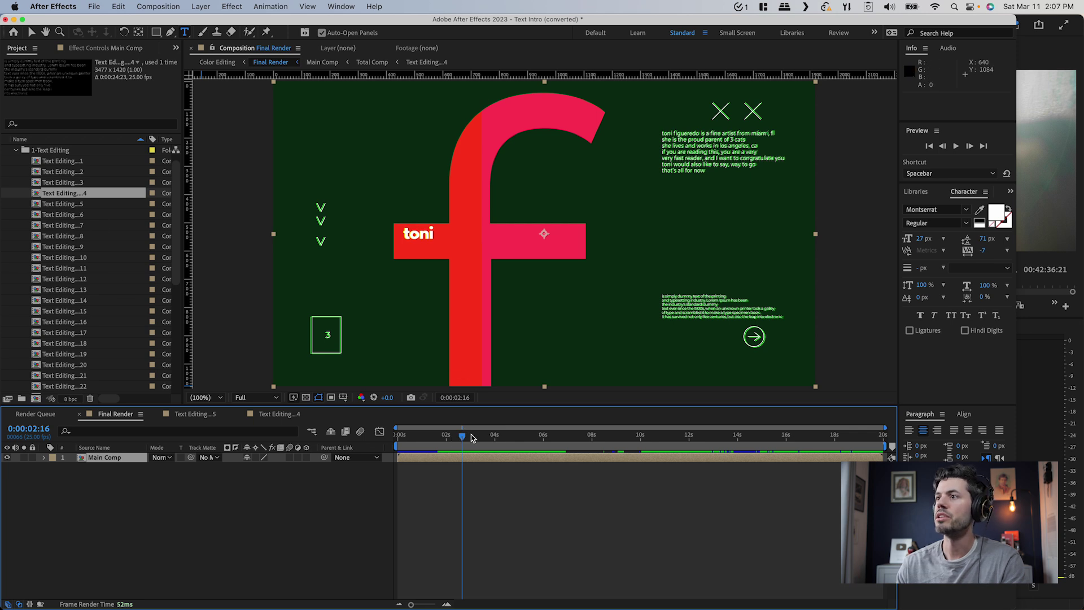
drag(462, 436, 508, 438)
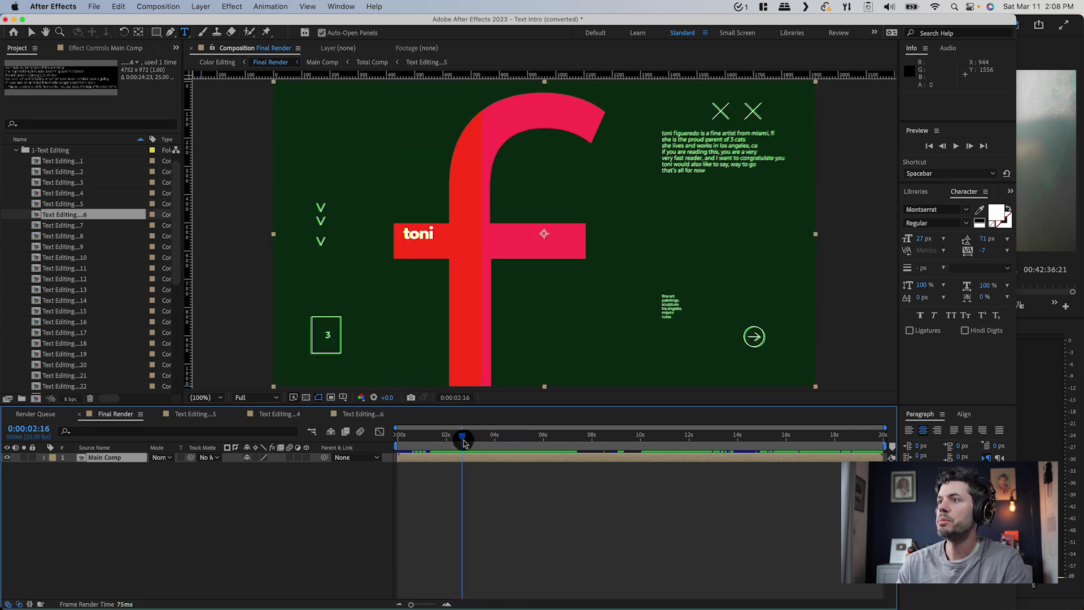
mouse_move(463, 442)
mouse_down()
mouse_move(482, 441)
mouse_move(472, 440)
mouse_up()
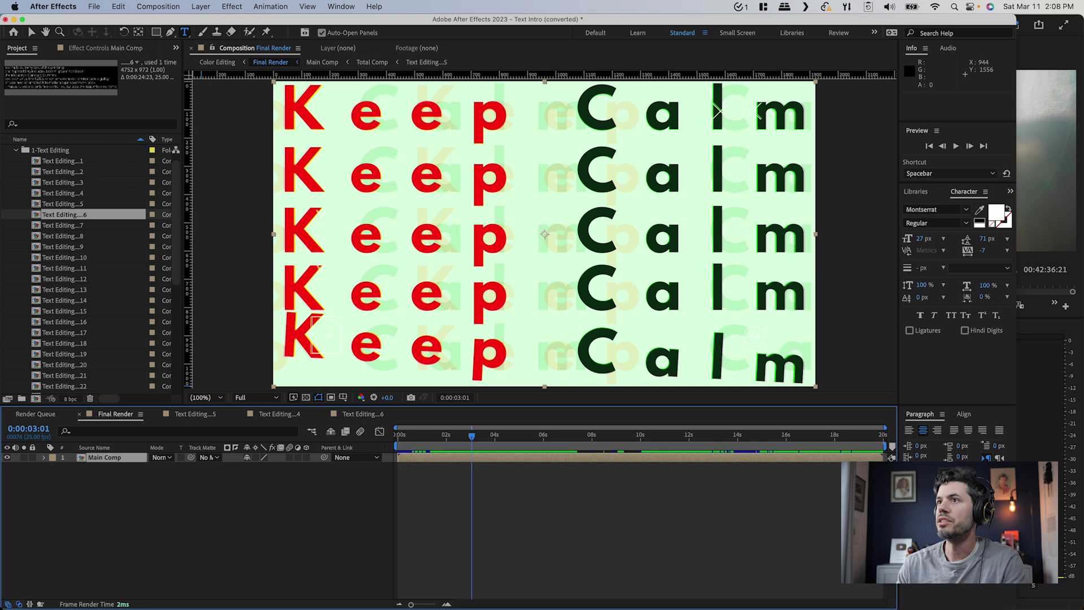
Retype Text Editing 7's Keep Calm line as the interviewee's full name and adjust tracking
double_click(47, 226)
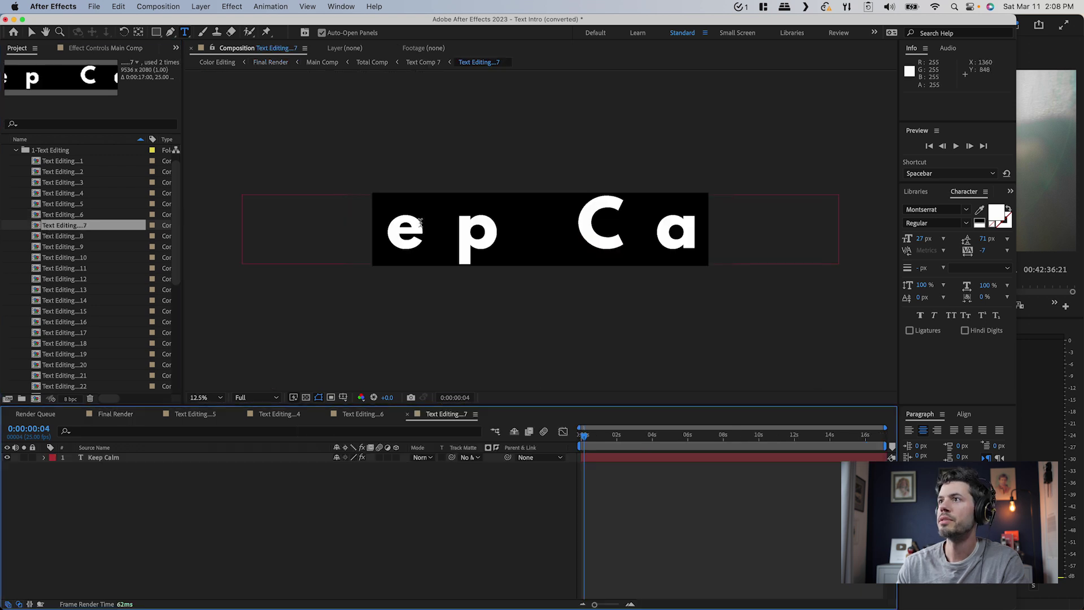
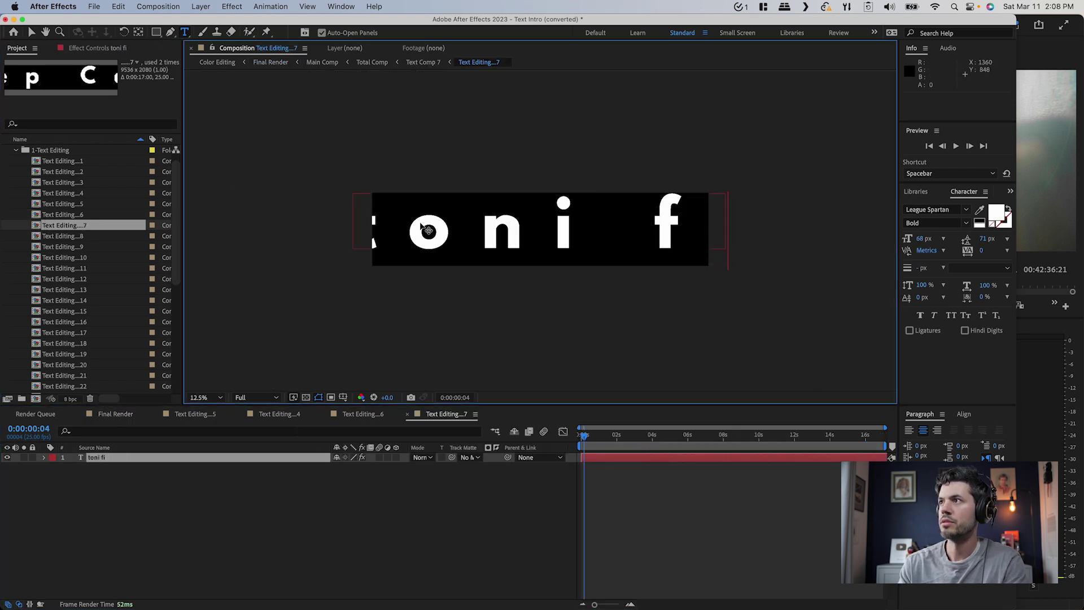
key(super+a)
click(920, 238)
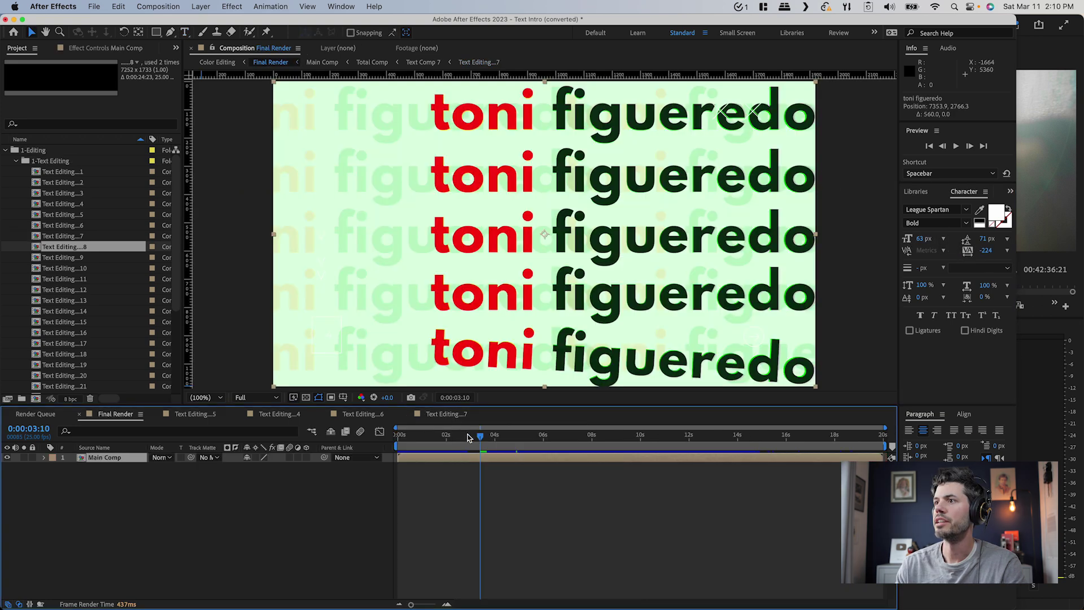
click(471, 436)
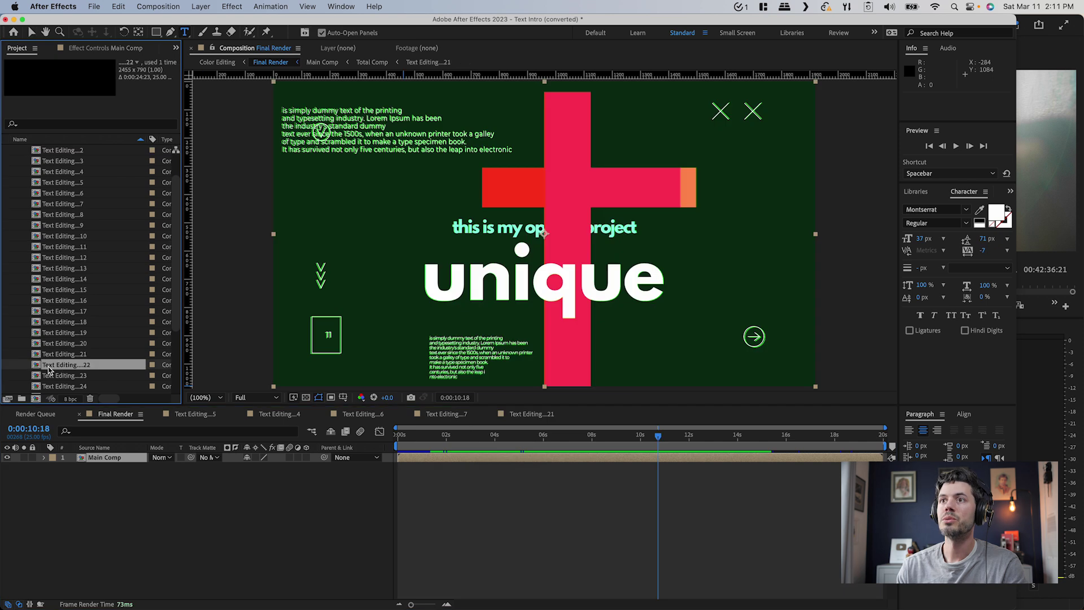
Finish the fine art text in its text-editing comp and return to Final Render
double_click(35, 370)
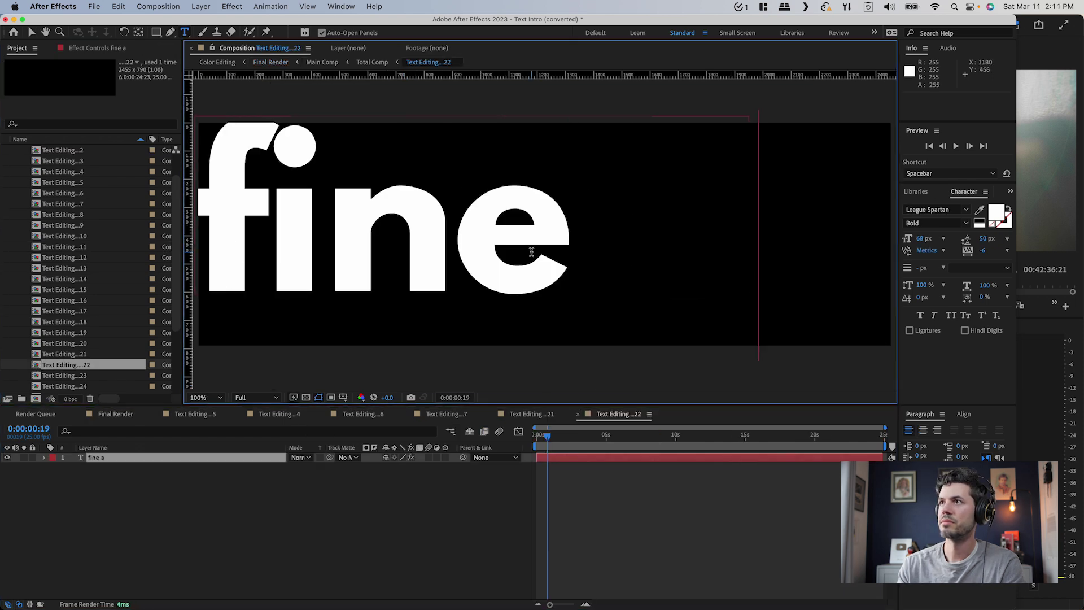
key(v)
key(comma)
click(229, 479)
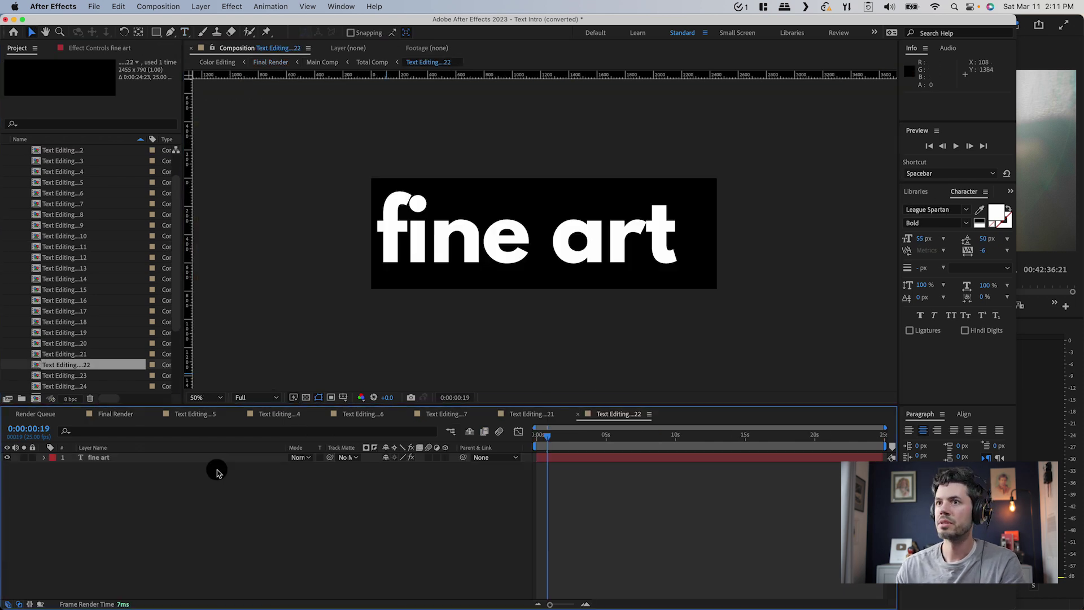
click(116, 415)
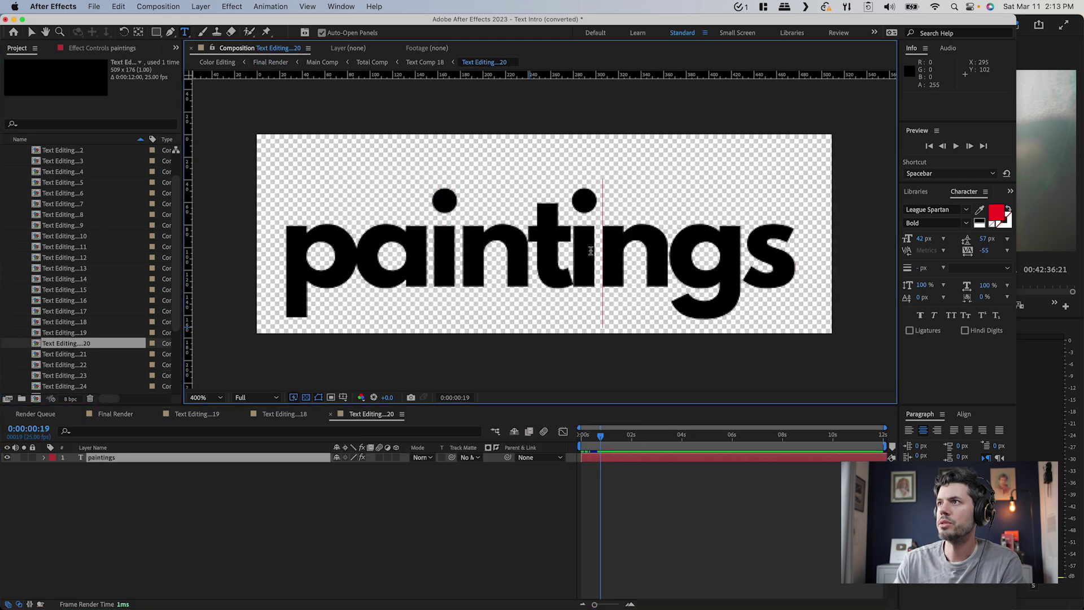
Replace 'paintings' with 'miami', shift that layer right, and preview Final Render
double_click(590, 250)
key(BackSpace)
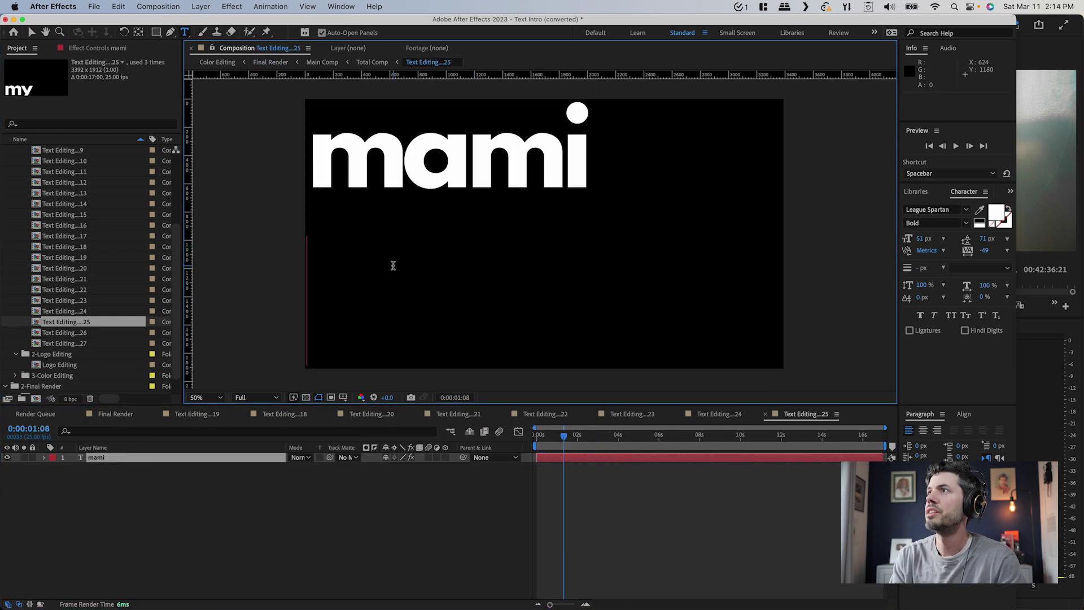
text(m)
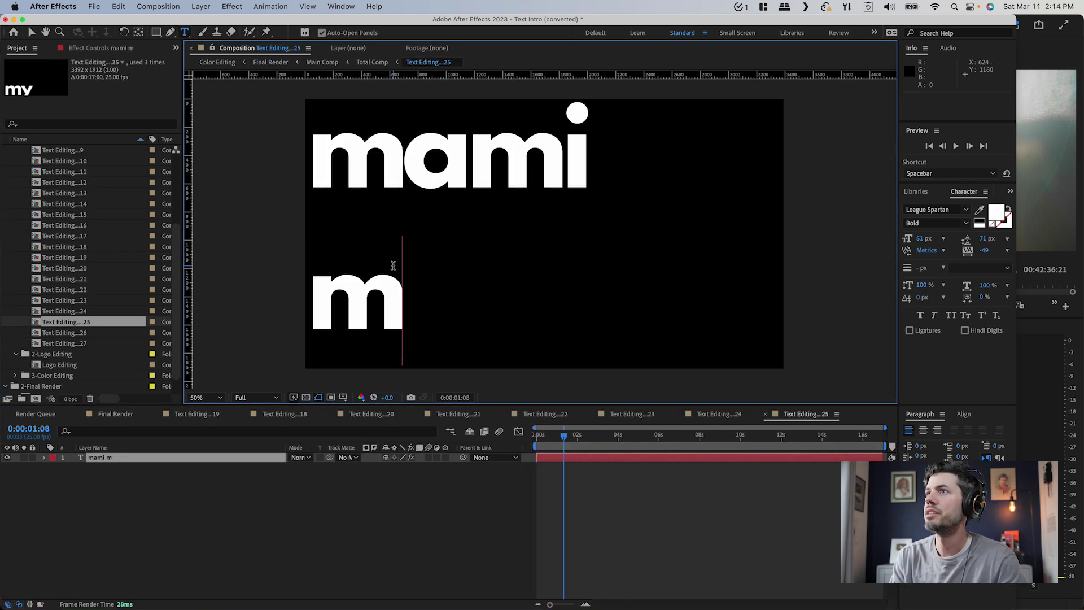
text(iami)
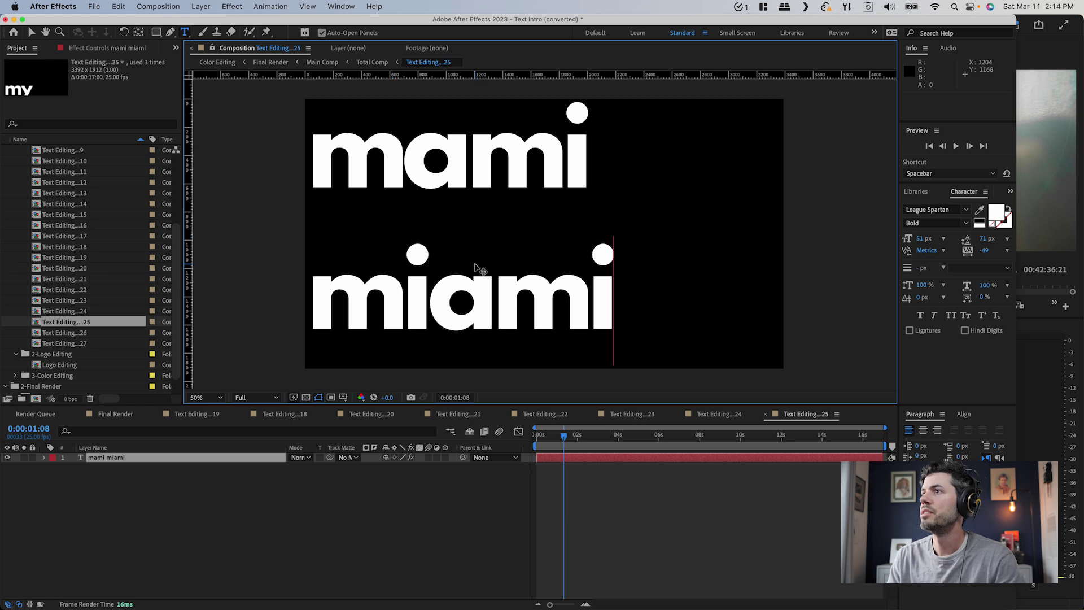
key(Escape)
key(v)
drag(446, 309, 472, 309)
click(411, 540)
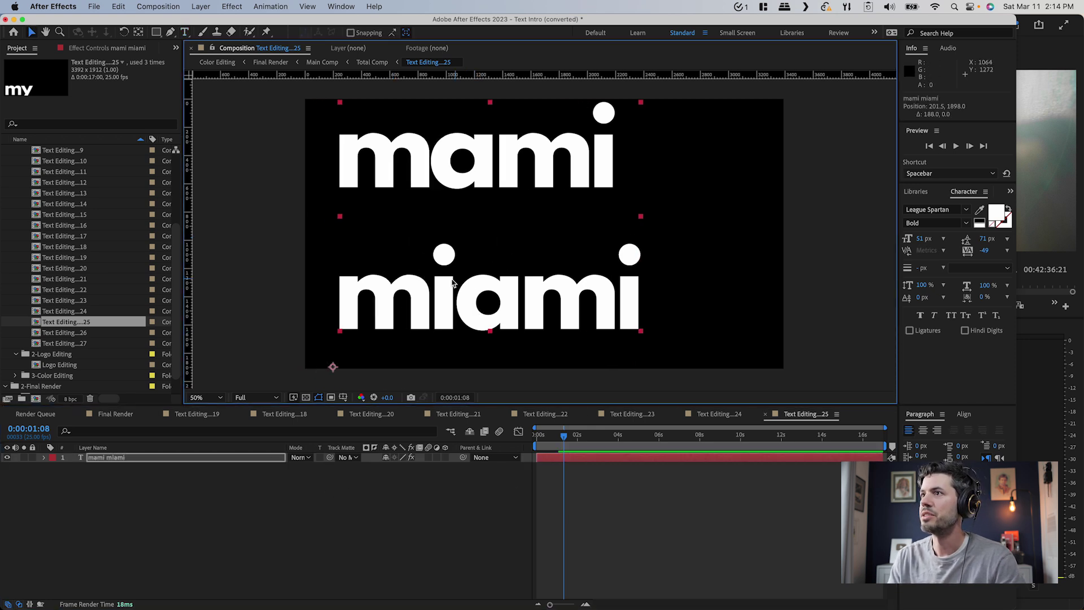
click(115, 414)
key(space)
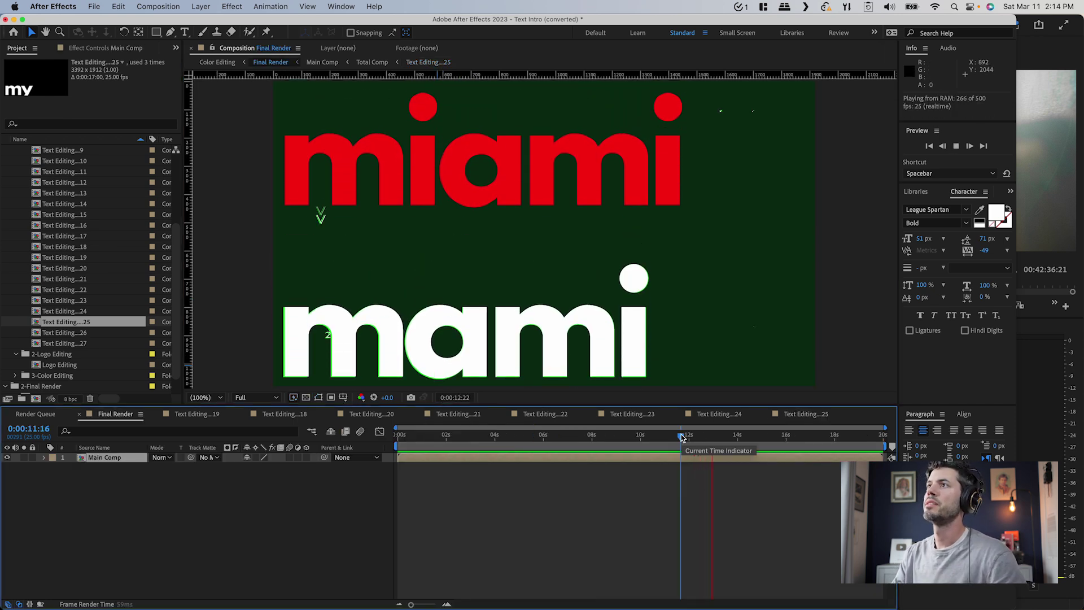
key(space)
Replace the textintro text in the next comp with the interviewee's full name
click(73, 333)
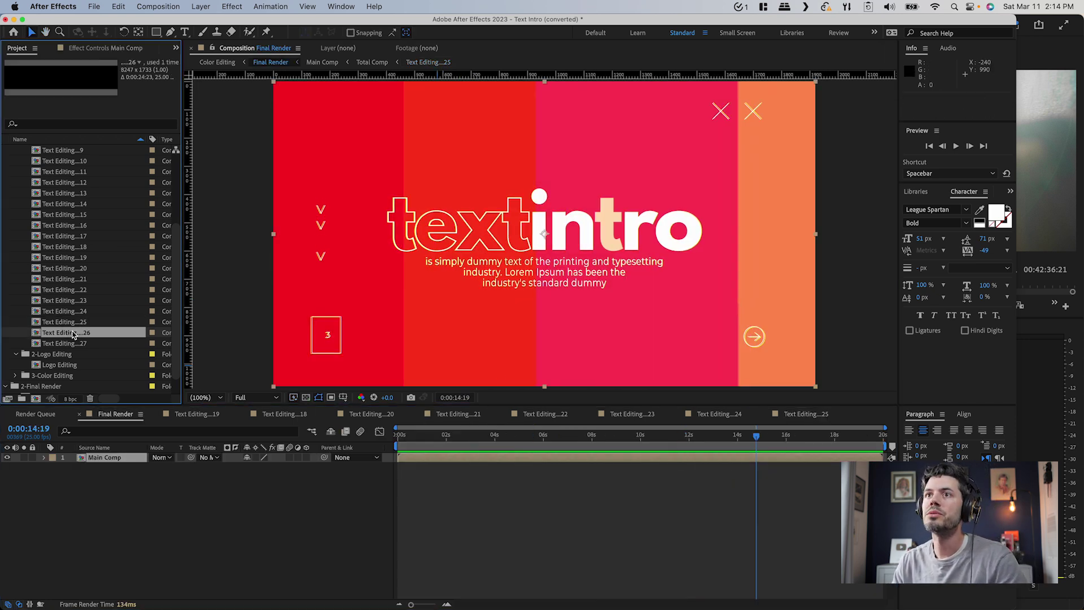
double_click(72, 333)
double_click(531, 225)
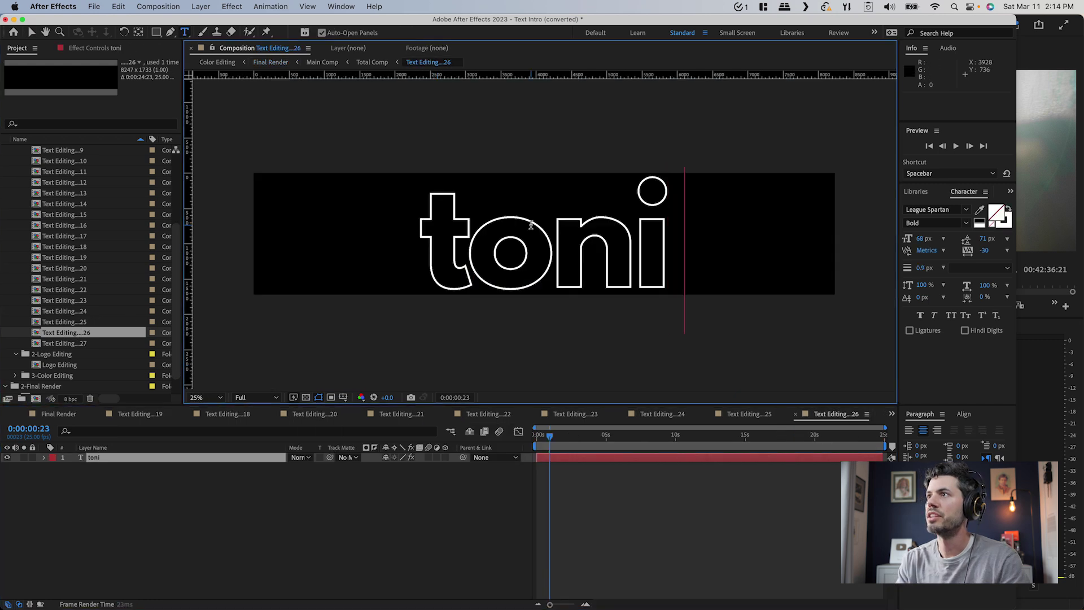
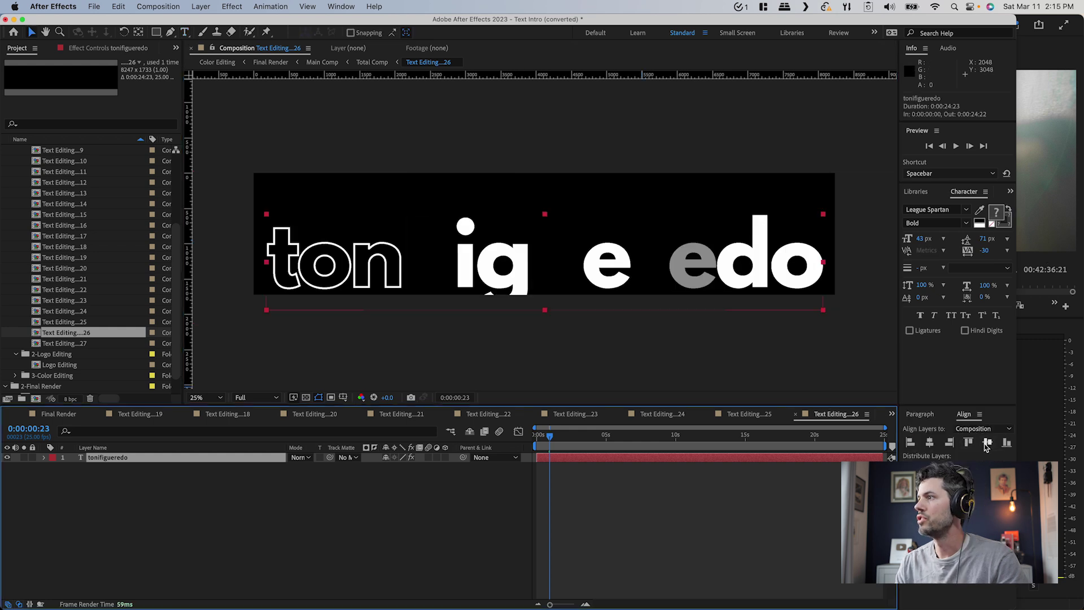
click(987, 444)
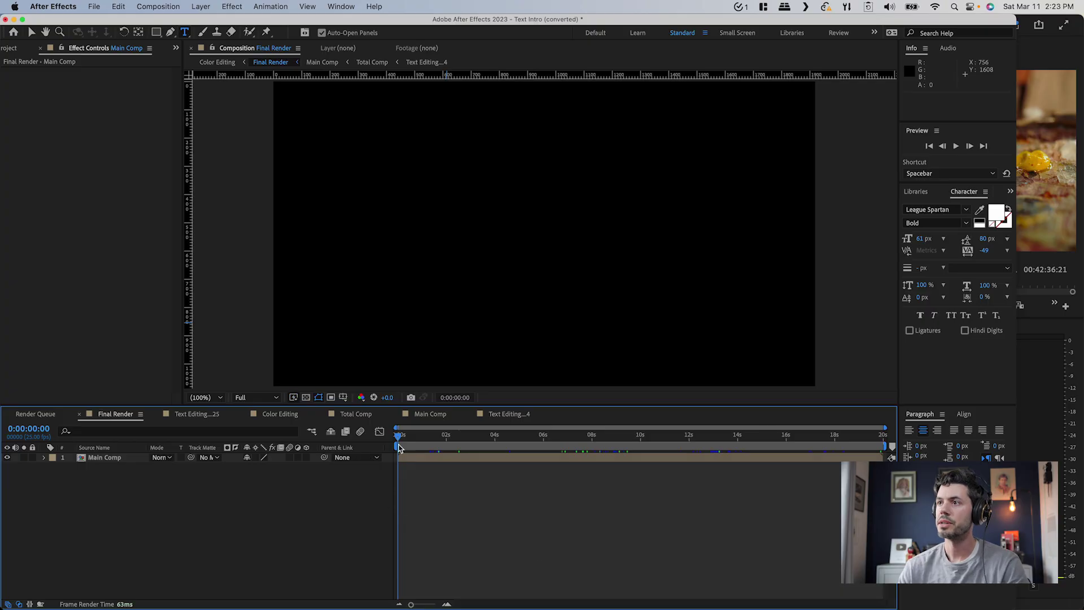
Add Final Render to the Render Queue with RGB + Alpha output channels
drag(437, 446, 476, 463)
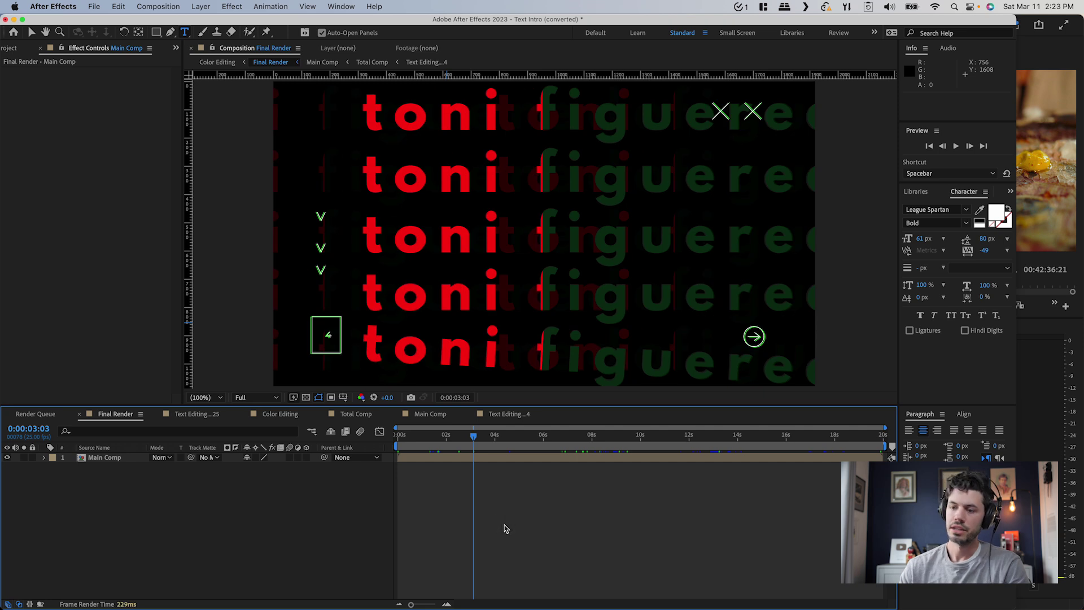
click(158, 6)
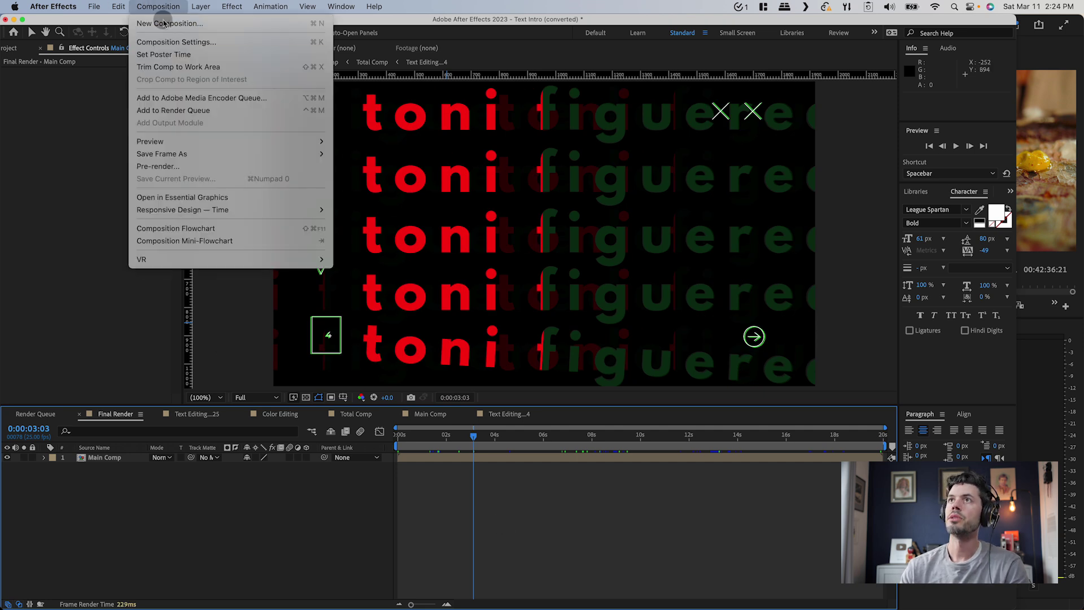
click(186, 110)
click(89, 483)
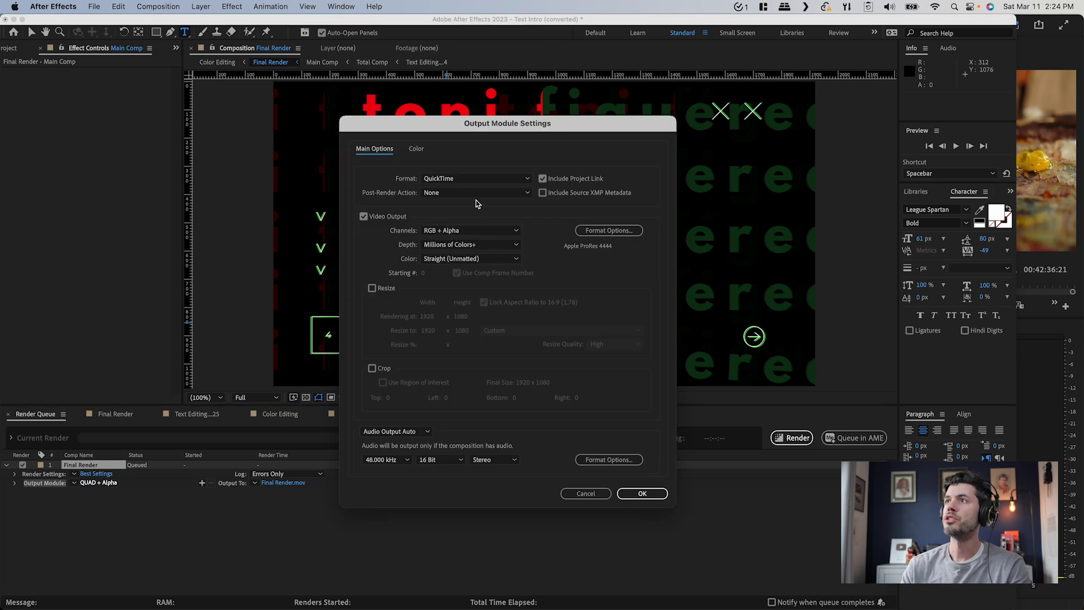
click(463, 230)
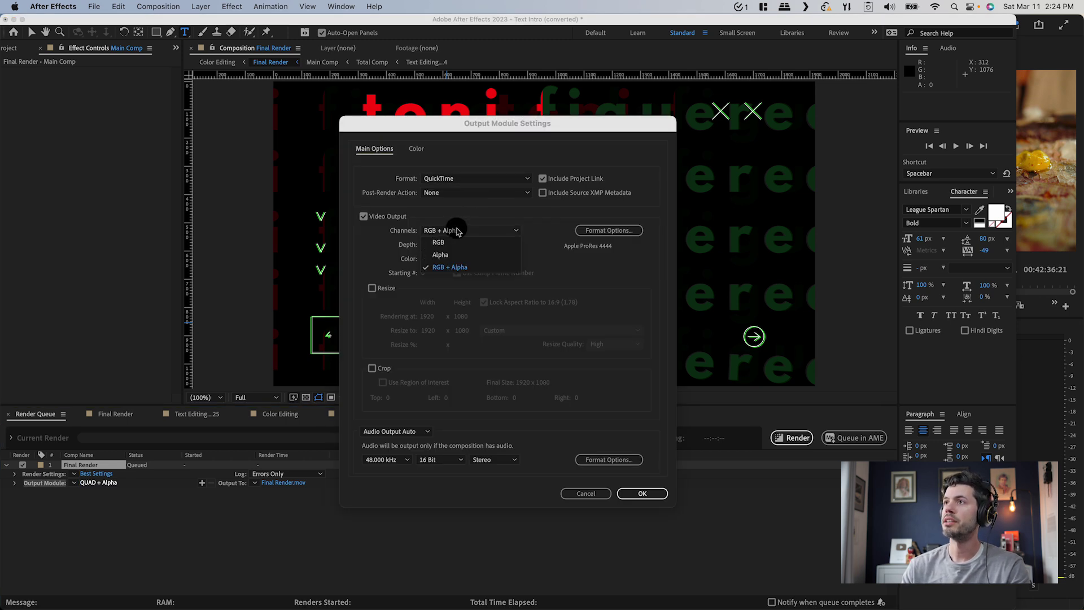
click(462, 268)
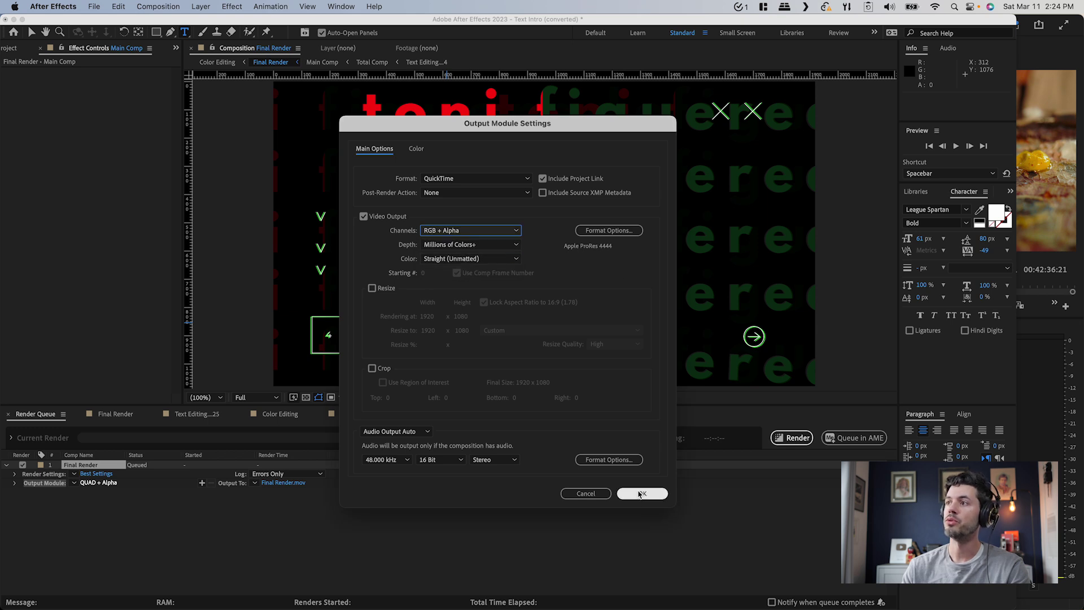
click(642, 493)
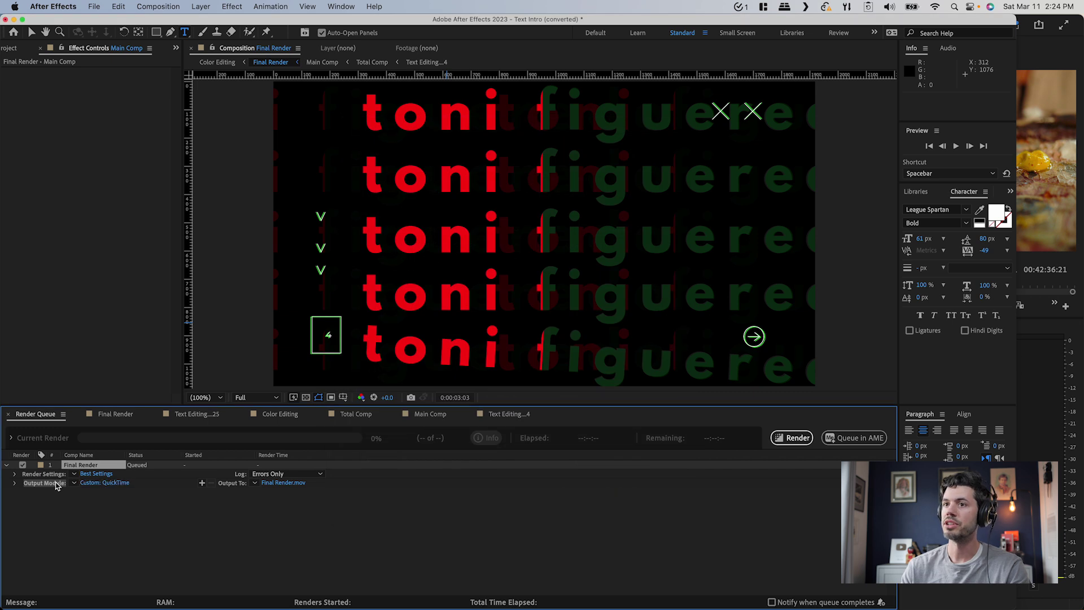
Apply the QUAD + Alpha preset, output to the 7_GFX folder, and start rendering
click(73, 484)
click(102, 554)
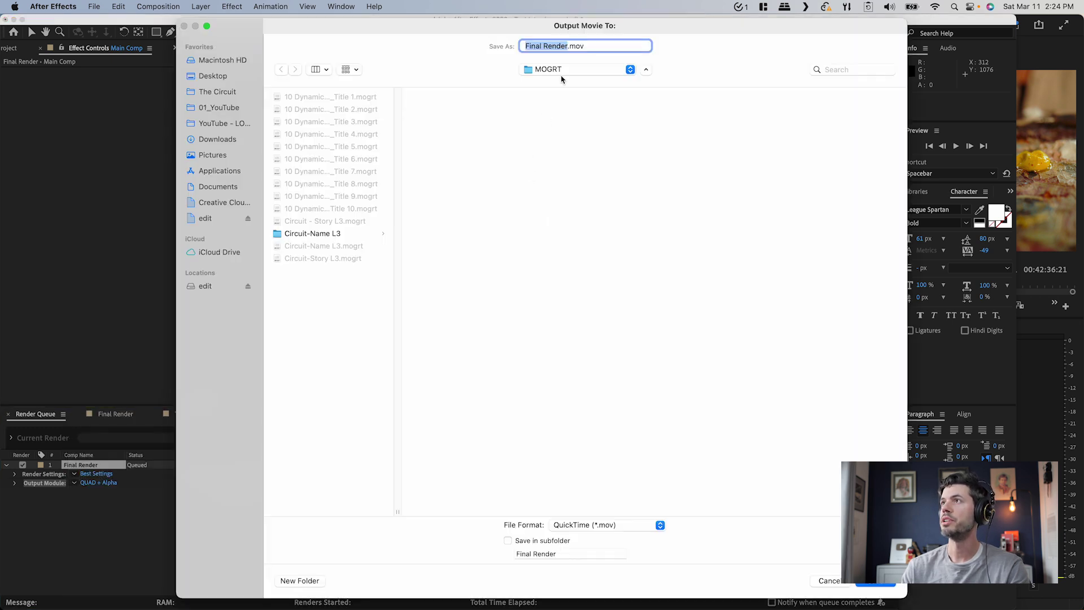
click(562, 70)
click(224, 108)
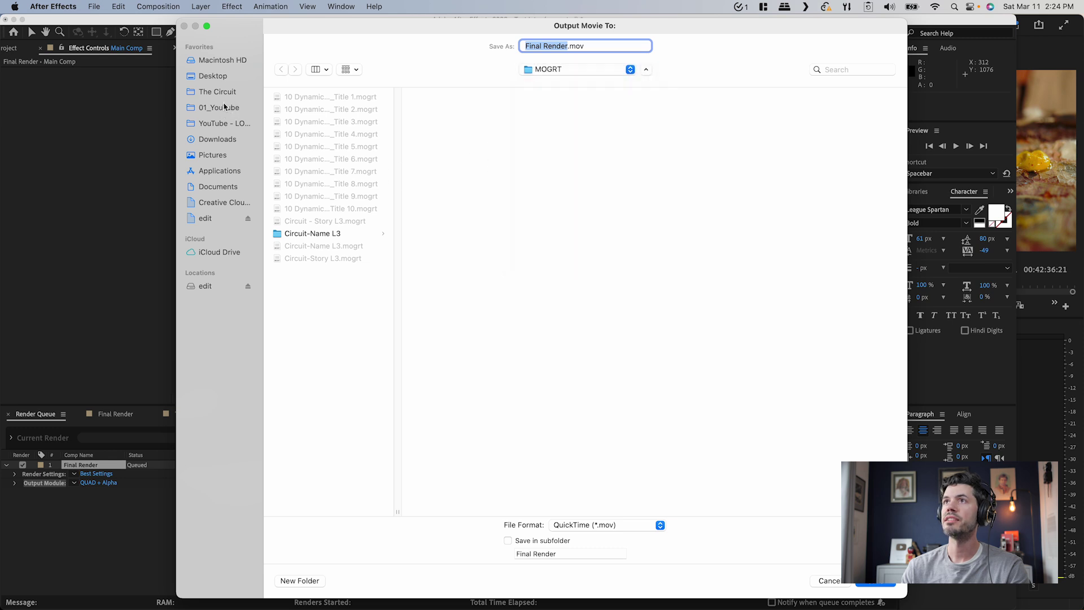
text(ext GFX)
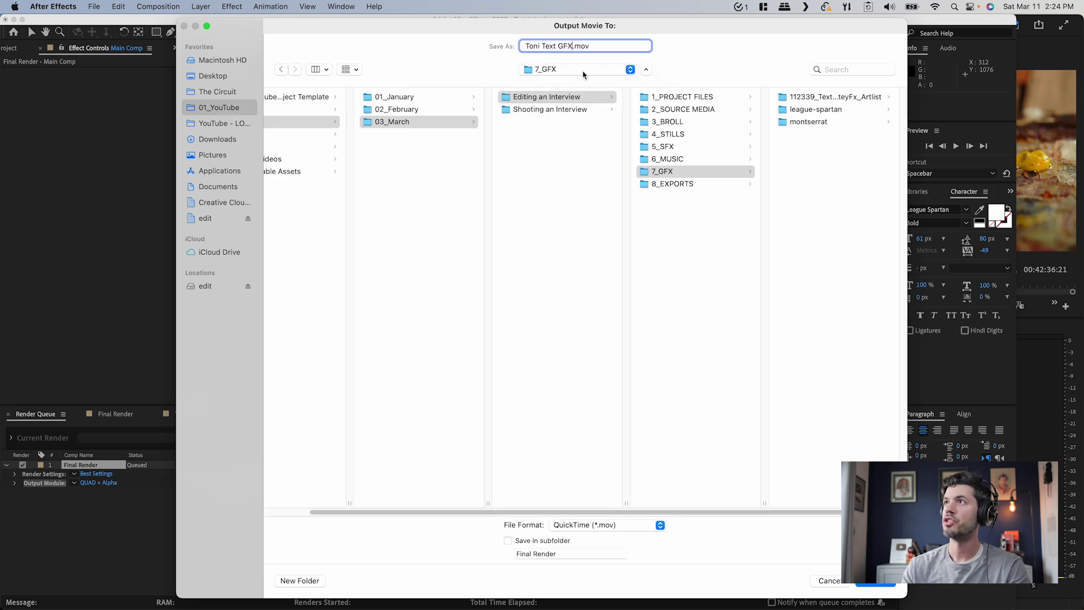
click(876, 585)
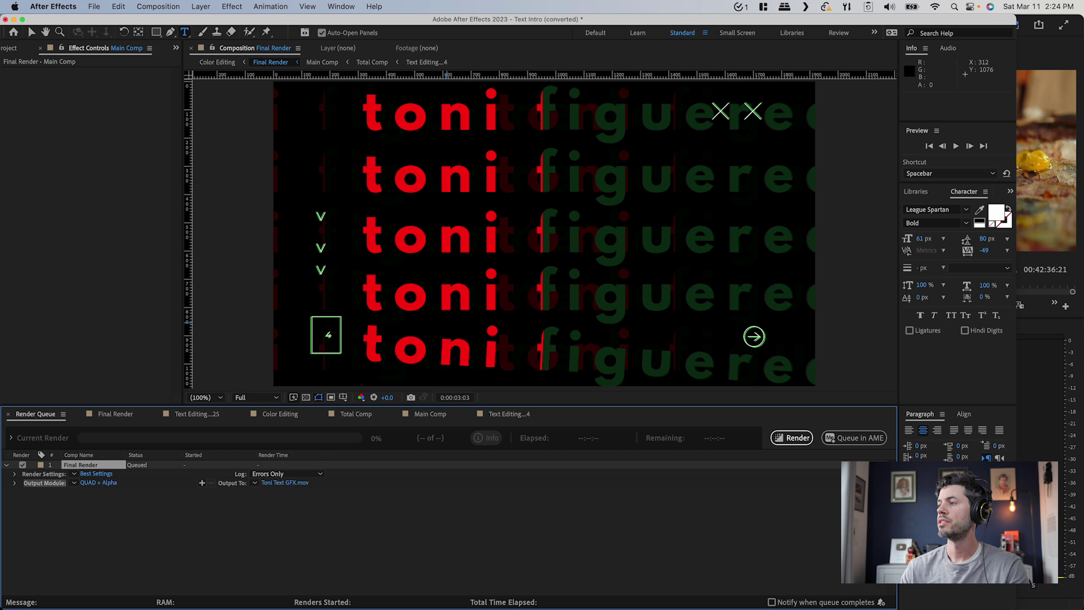
click(850, 438)
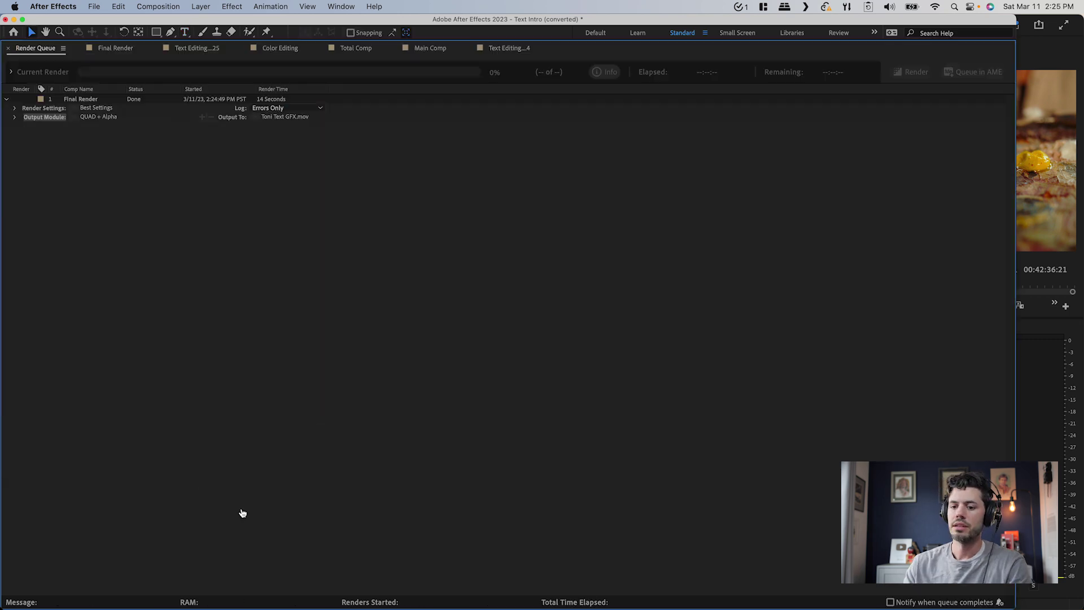
key(super+Tab)
Import the rendered title movie from 7_GFX into the 06. GFX bin
click(464, 446)
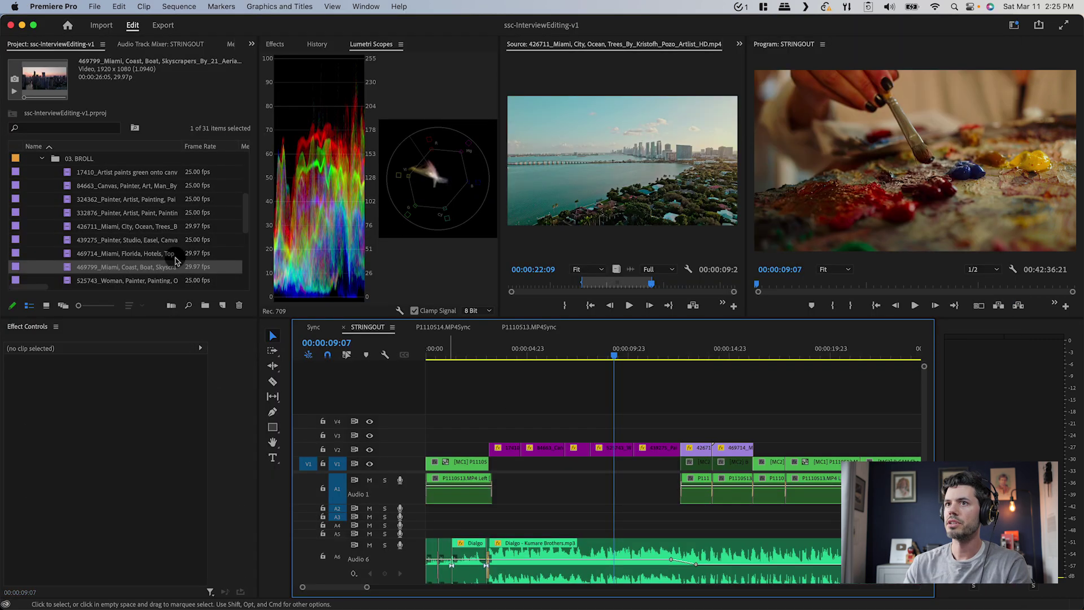
click(40, 160)
scroll(42, 180, up, 1)
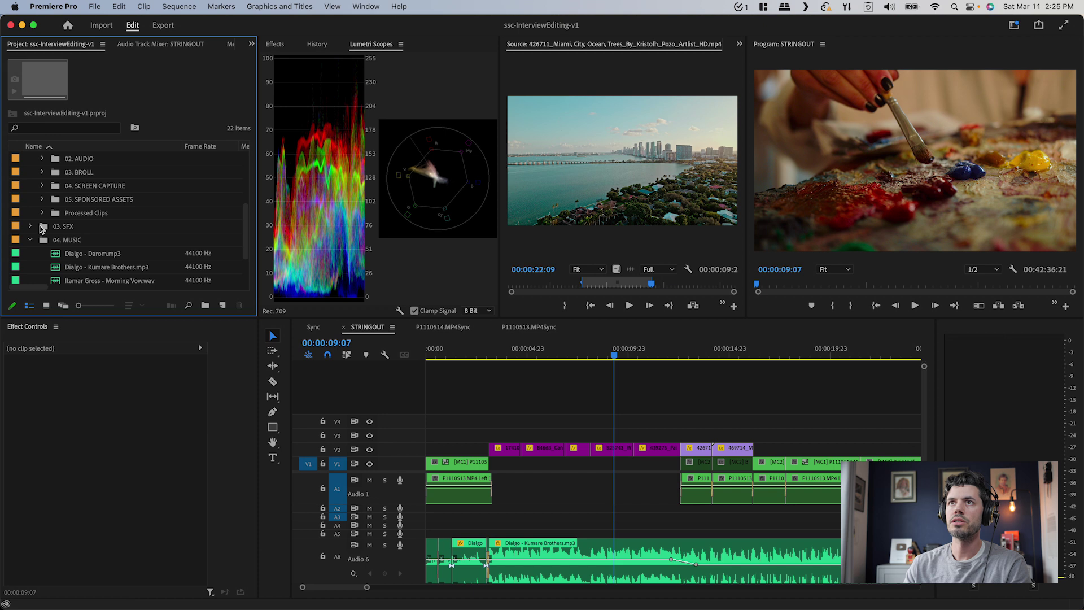
click(30, 253)
scroll(45, 257, down, 2)
key(super+i)
click(582, 96)
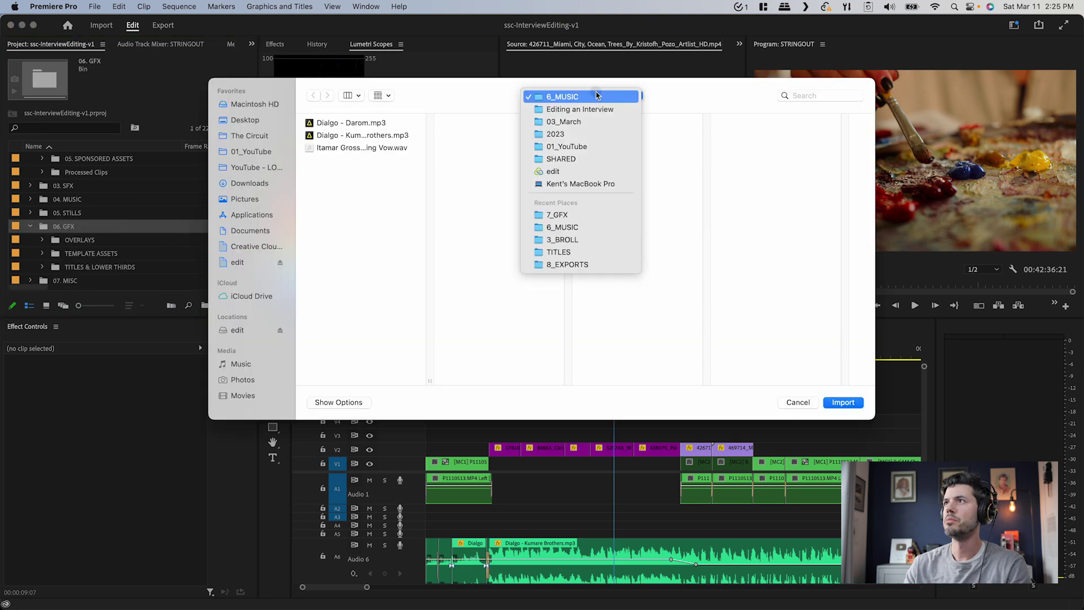
click(587, 216)
double_click(783, 161)
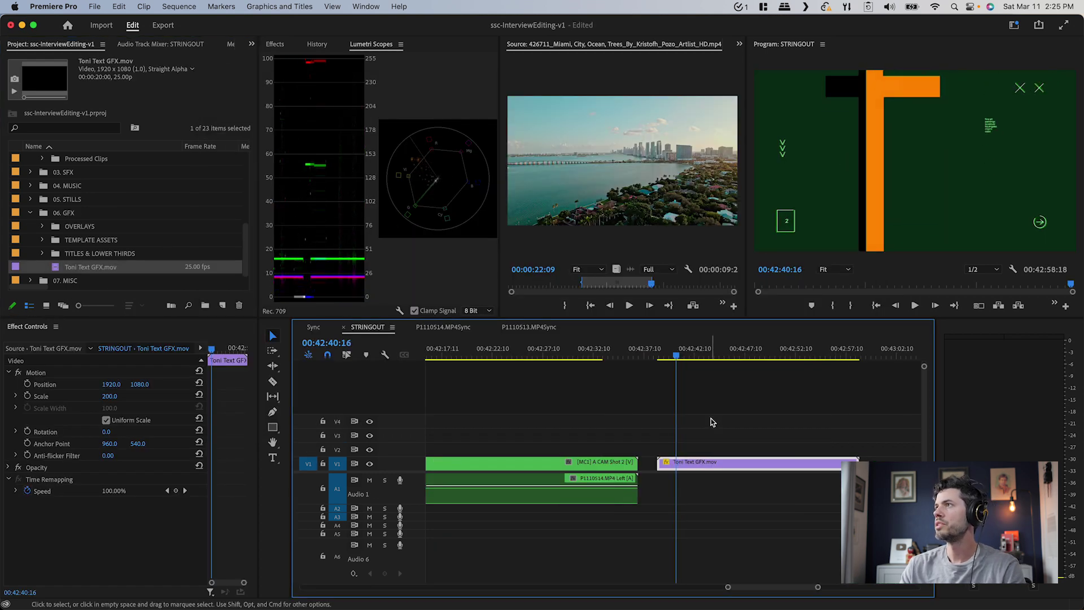
Play and zoom in on the title clip to find the cut point
drag(712, 421, 713, 493)
key(space)
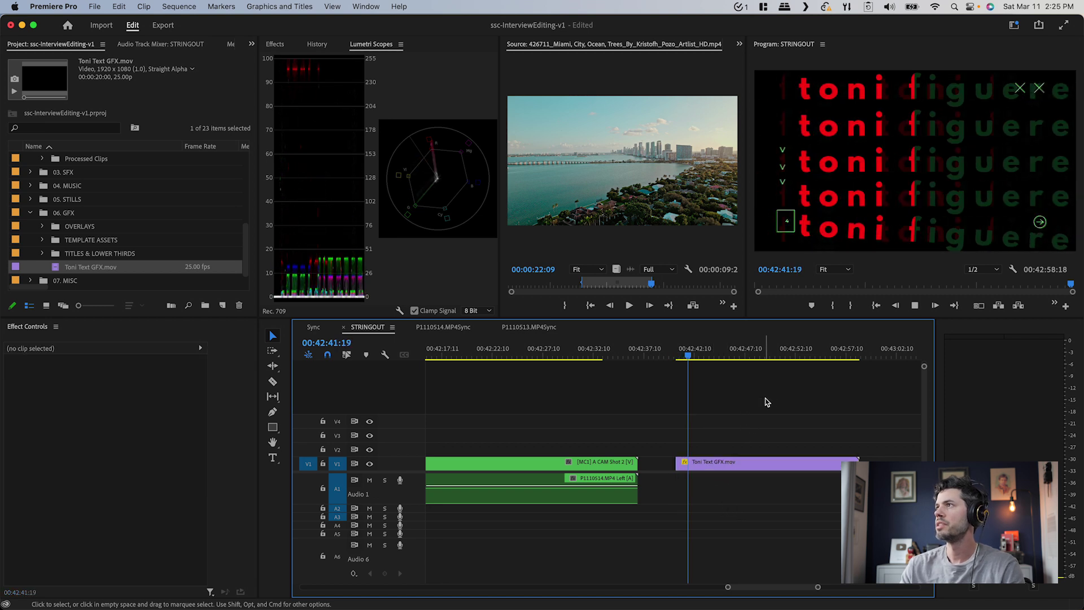
key(space)
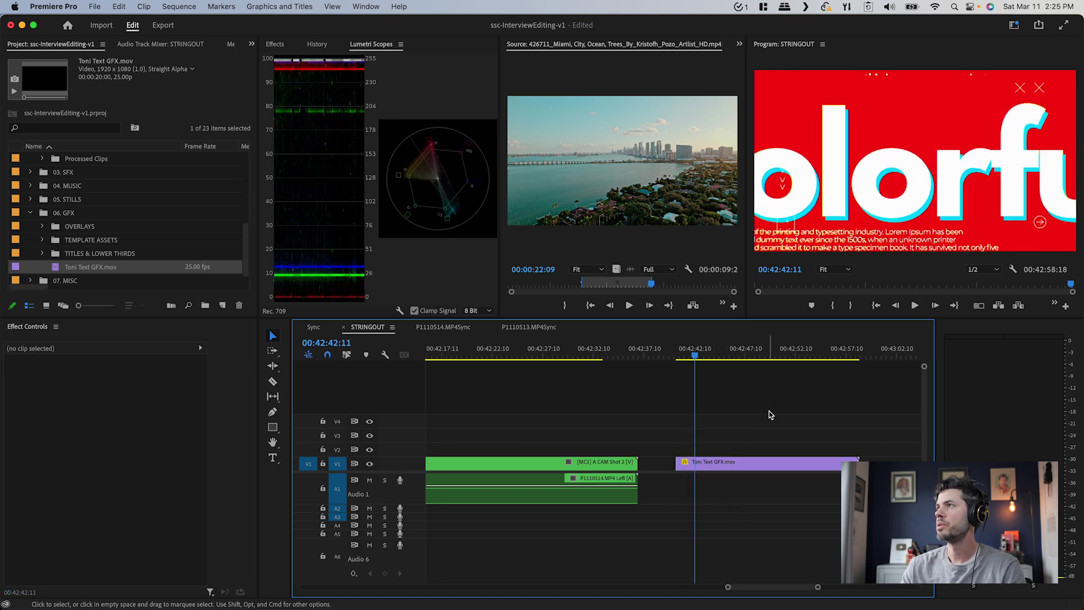
key(space)
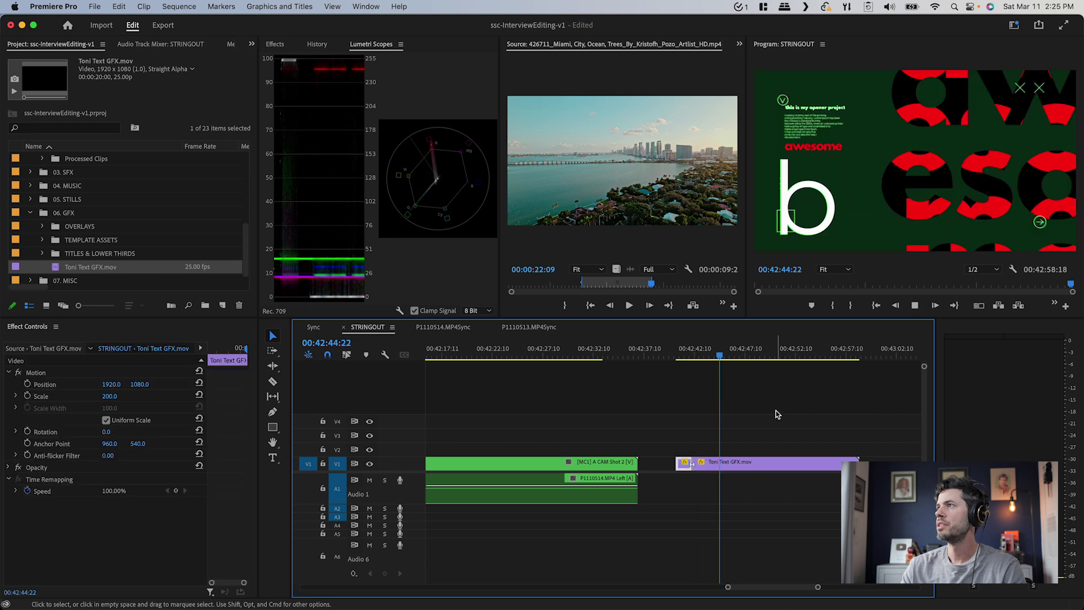
key(equal)
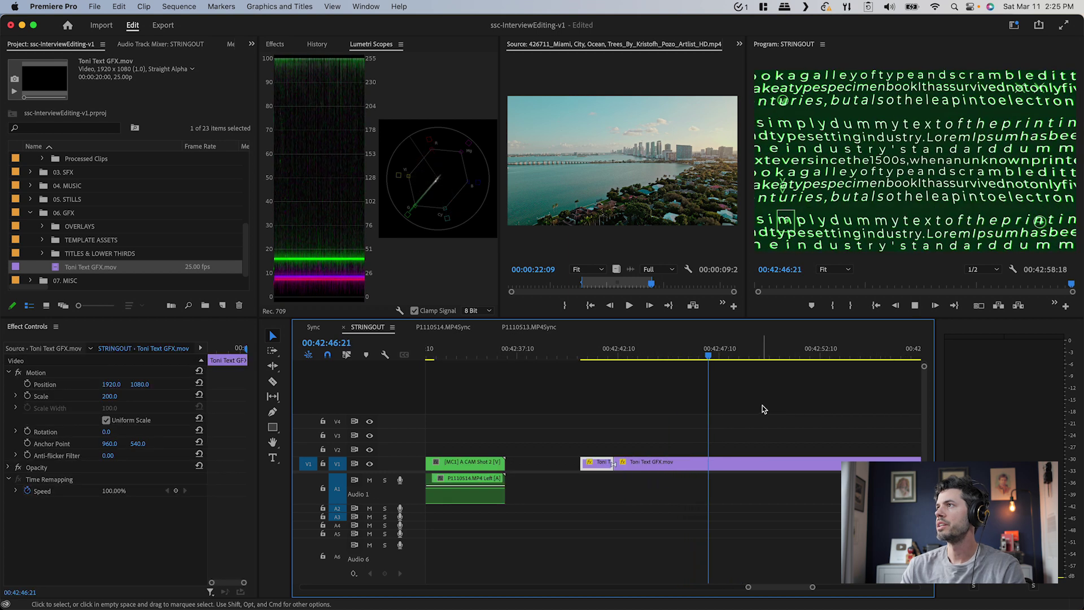
key(space)
Split and ripple-delete the extra GFX pieces, then paste the intro on V3 three seconds in
drag(763, 410, 757, 507)
key(super+k)
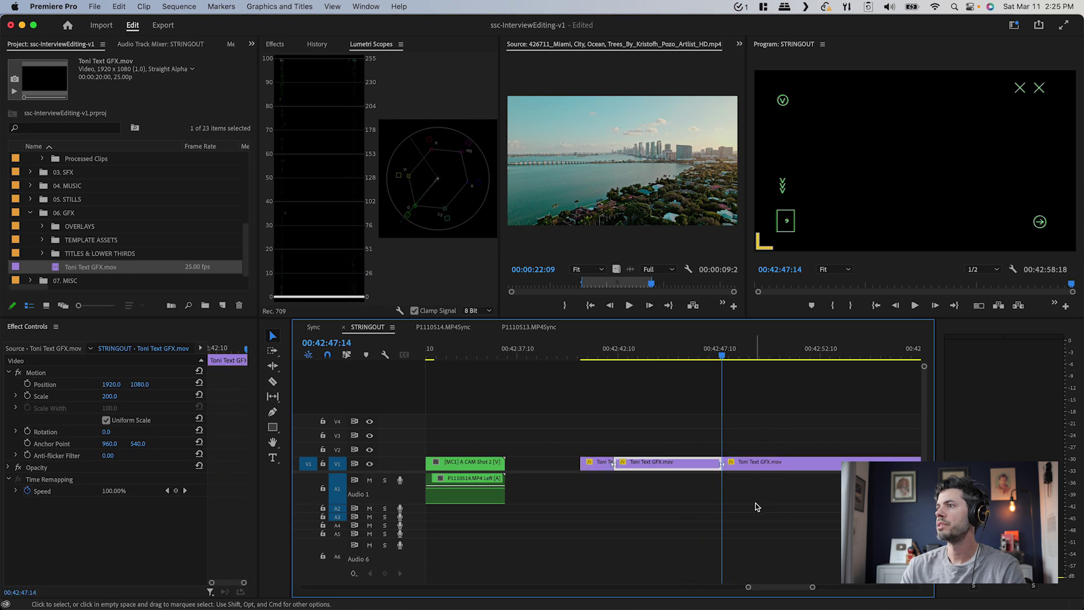
key(alt+Delete)
key(Up)
key(space)
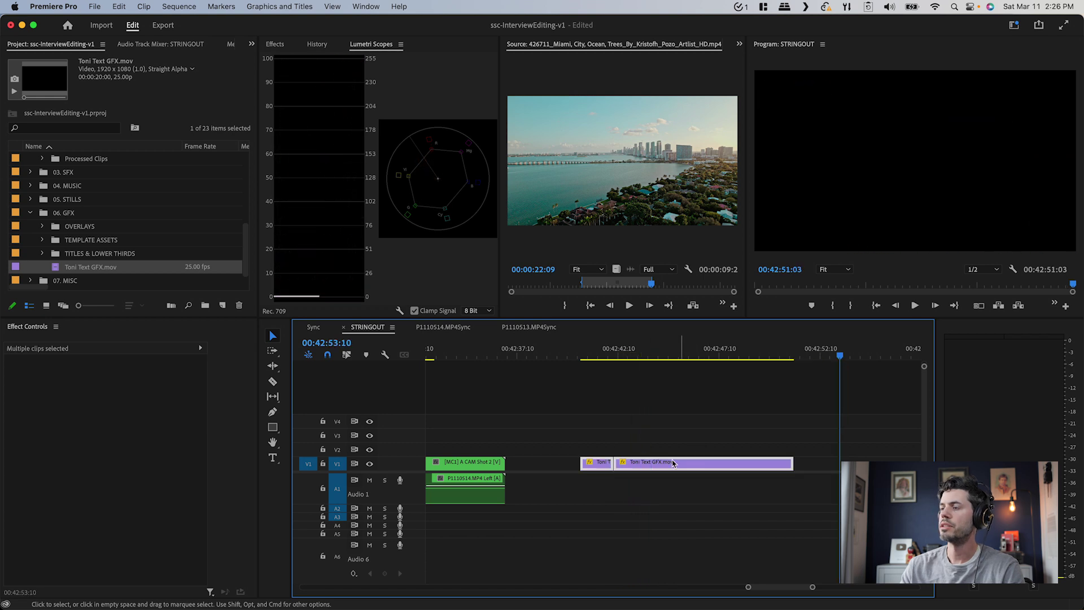
key(Delete)
key(minus)
key(minus)
key(Home)
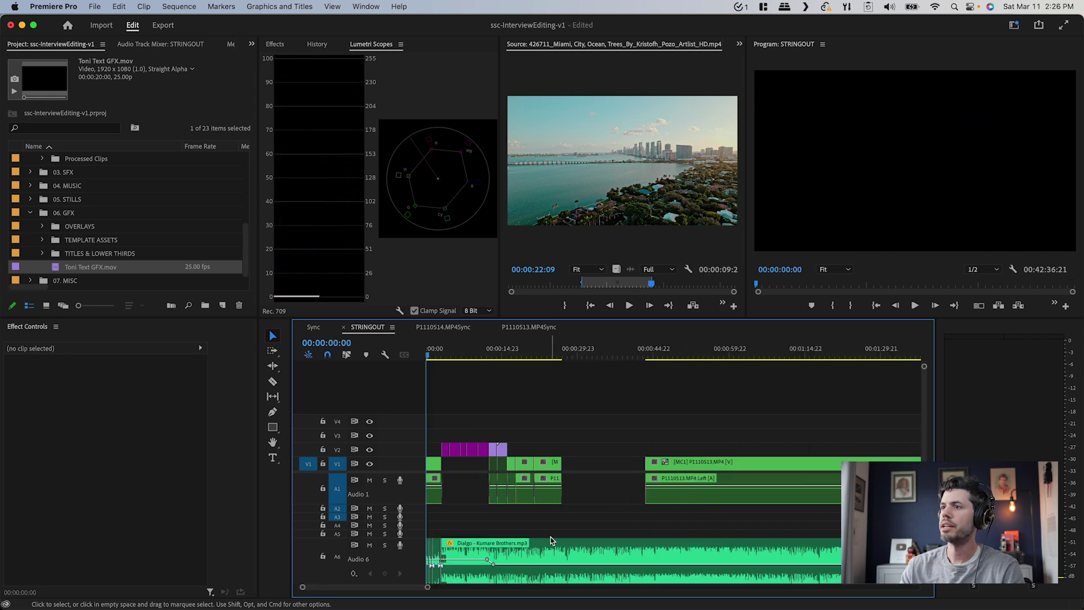
key(equal)
key(equal)
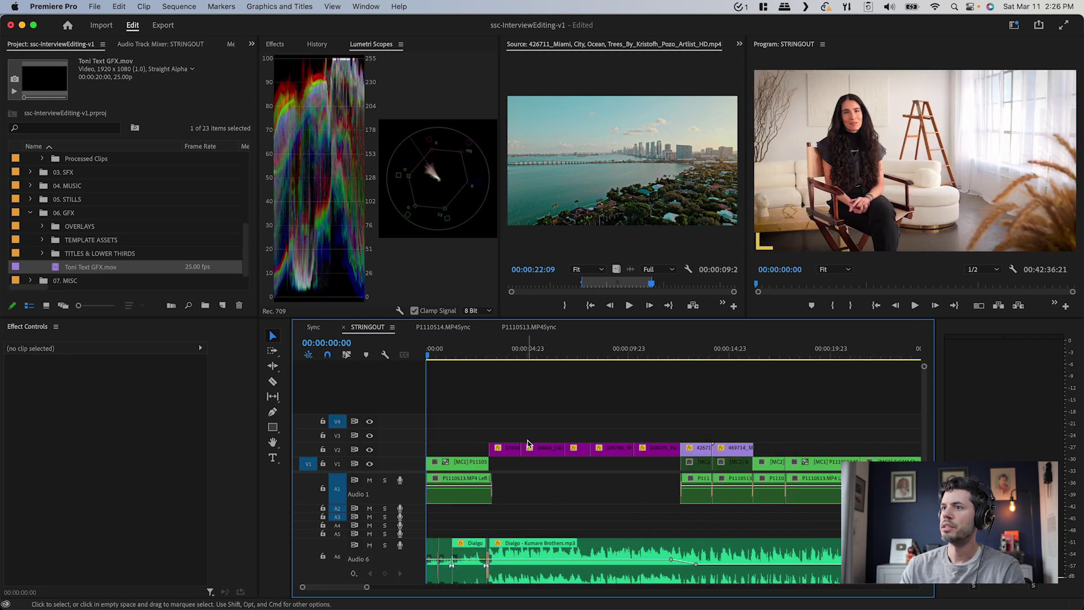
key(super+v)
drag(506, 436, 568, 438)
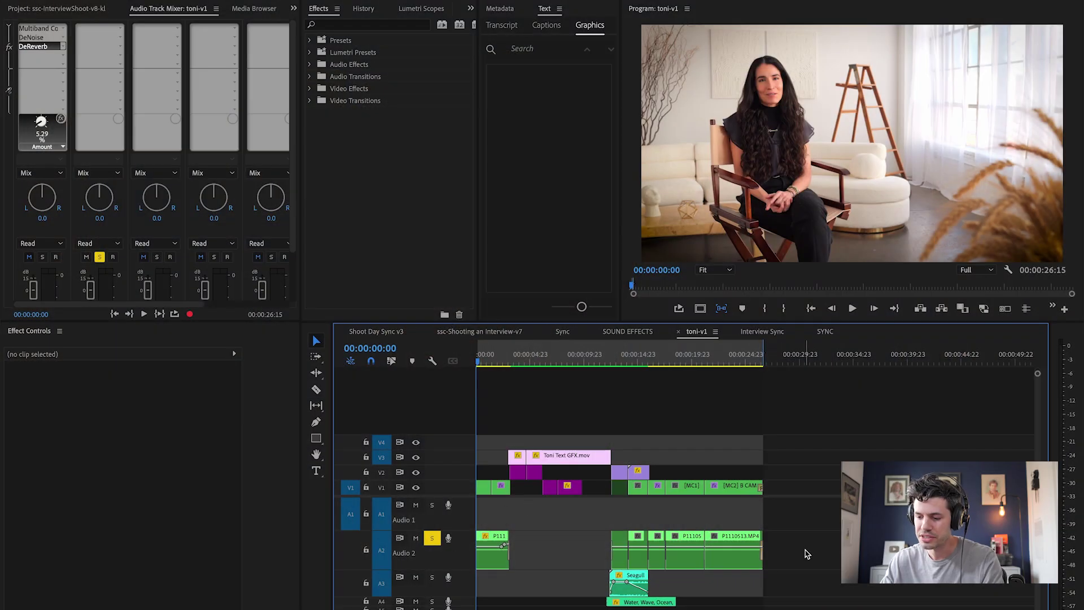
Marquee-select every dialogue clip on Audio 2 in the toni-v1 timeline
drag(806, 554, 624, 531)
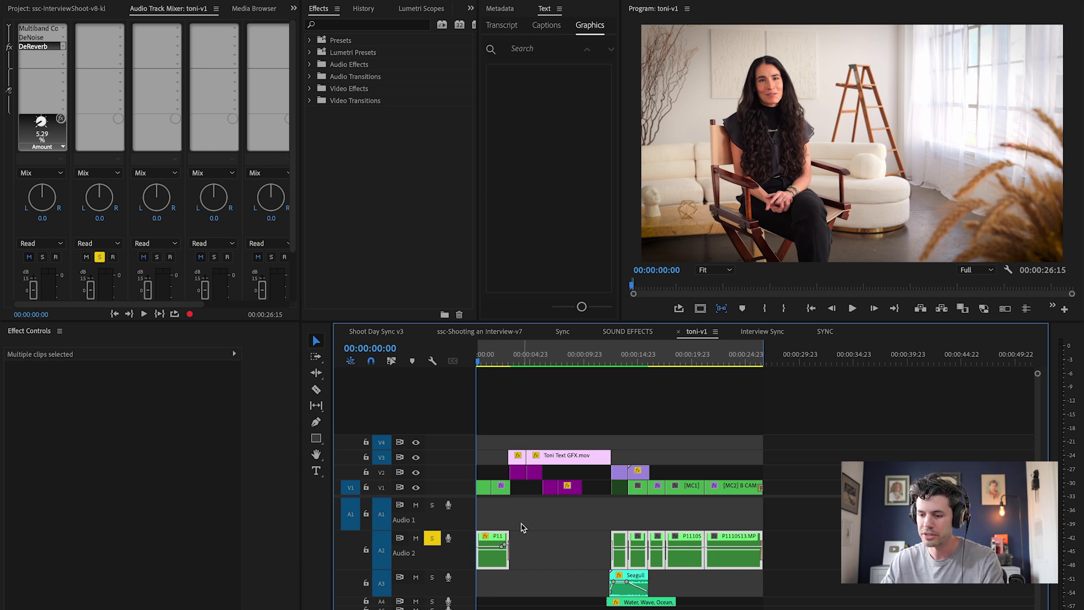
Export the dialogue as Waveform Audio file DX-Raw.wav into 8_EXPORTS
drag(643, 529, 673, 531)
key(space)
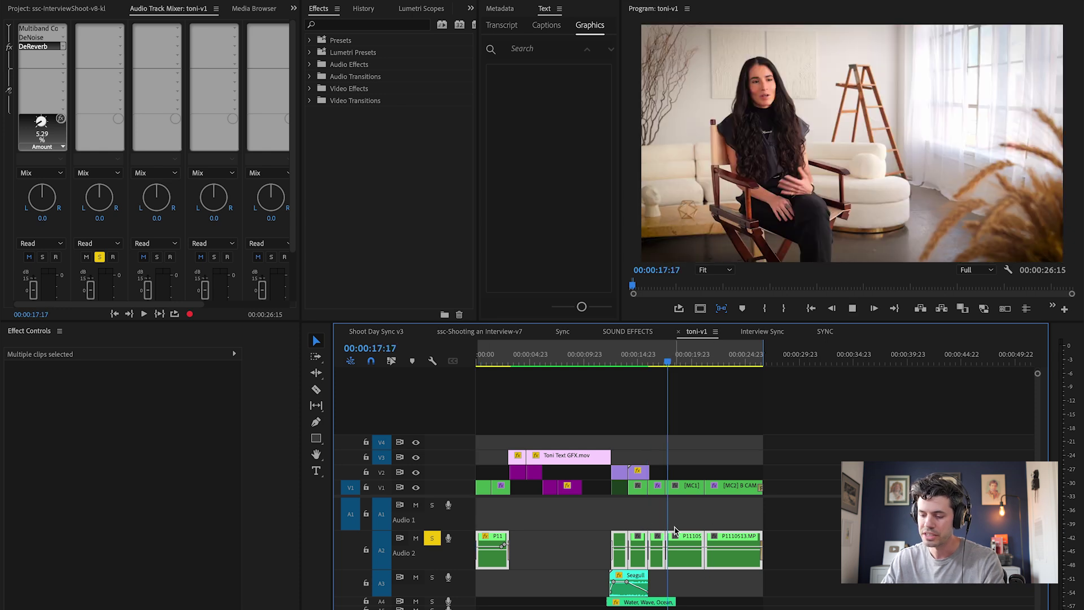
key(ctrl+m)
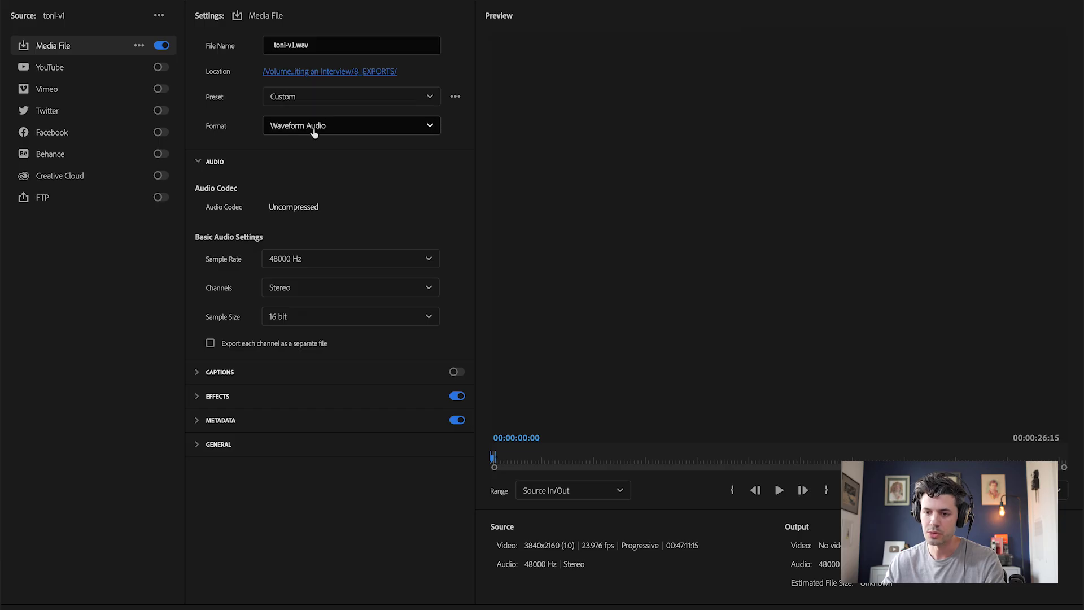
click(339, 45)
text(DX-raw)
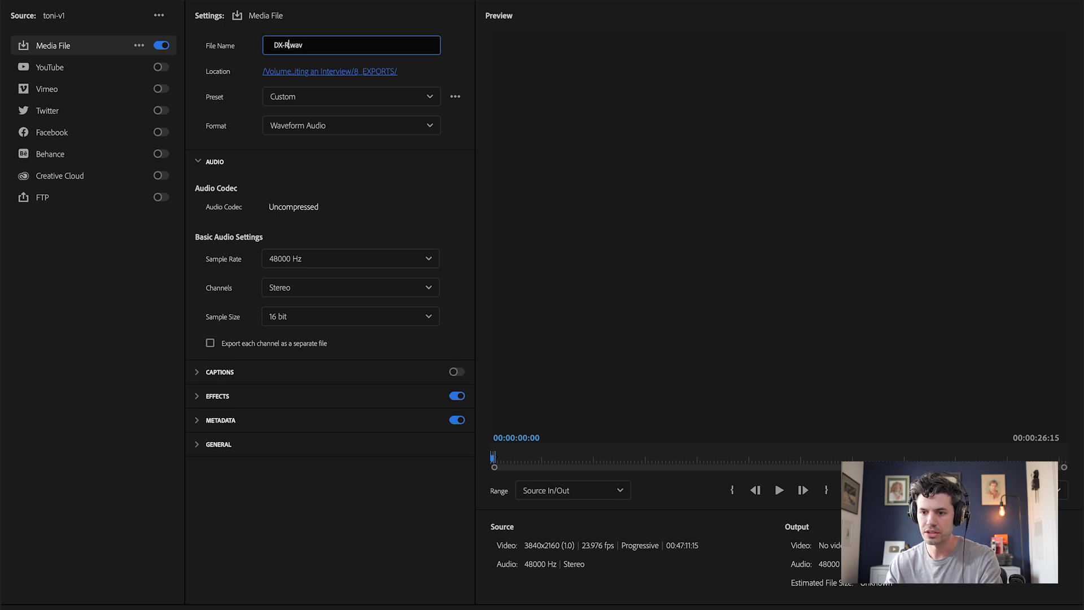
key(Return)
key(super+Tab)
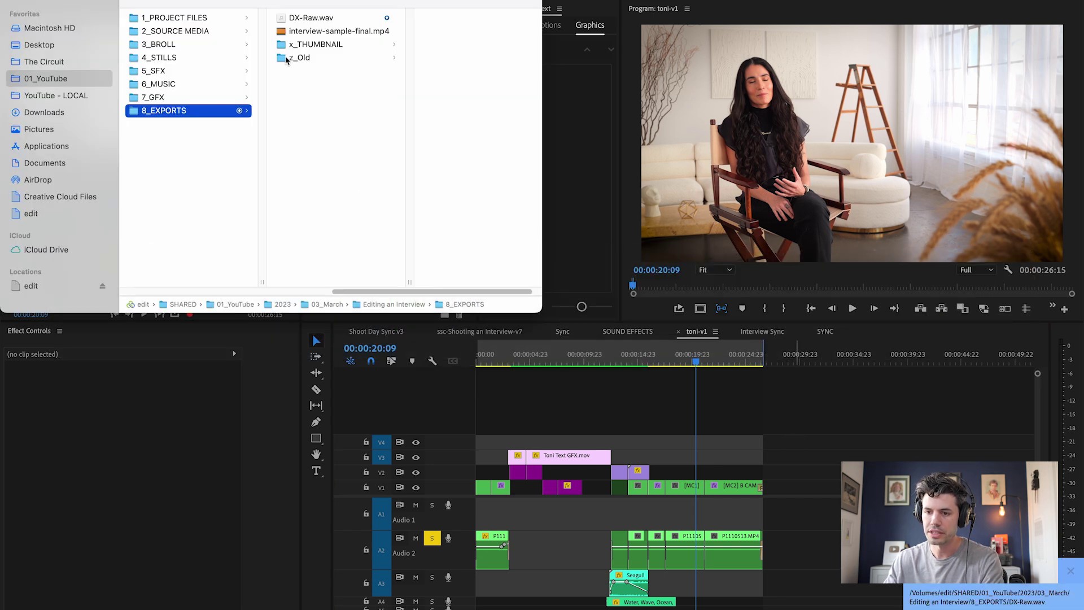
click(316, 17)
Drag the Finder window showing DX-Raw.wav out of the way
drag(292, 2, 819, 105)
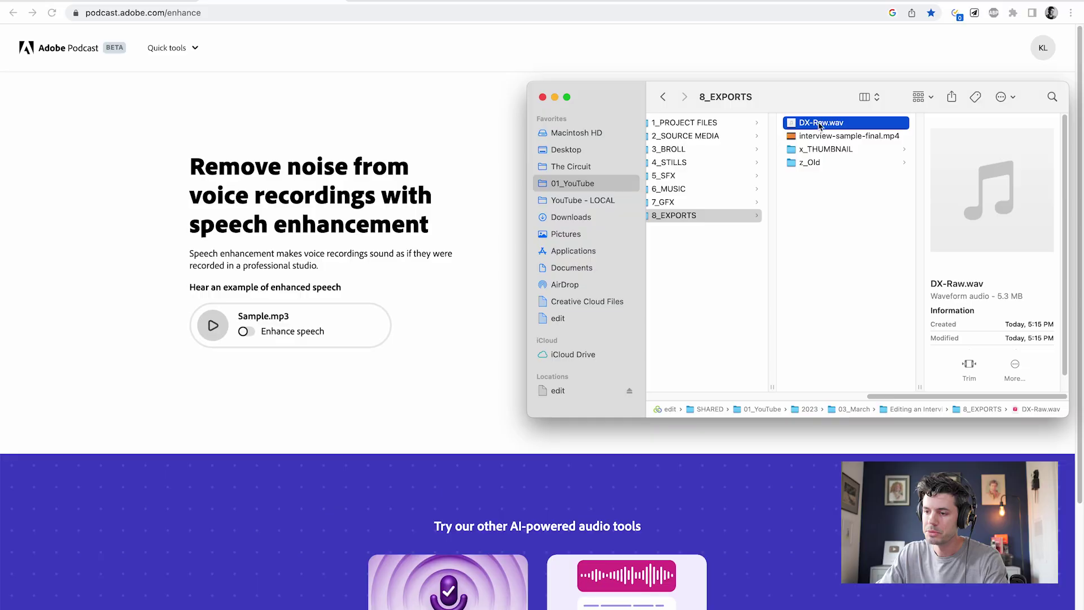
drag(822, 101, 706, 265)
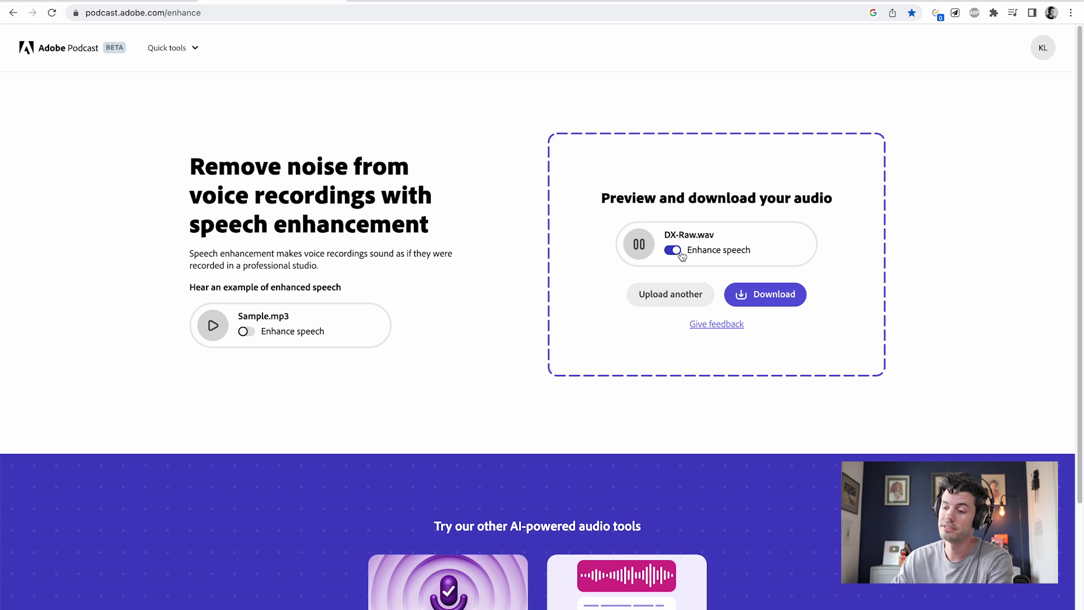
Download the enhanced speech as DX-Cleaned.wav into 8_EXPORTS and place it on Audio 1
click(778, 296)
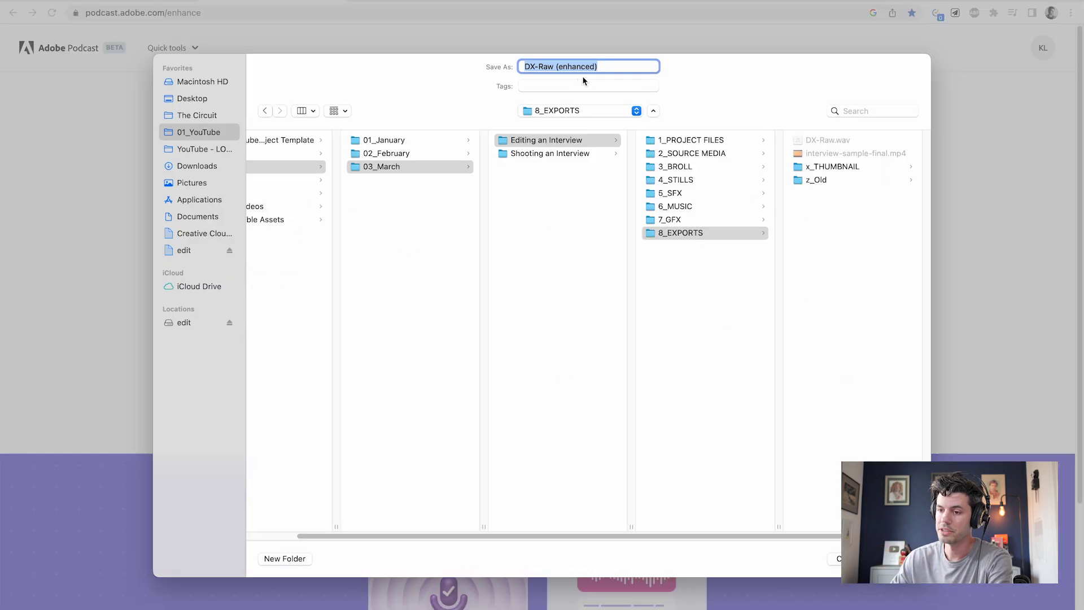
click(604, 71)
drag(613, 69, 542, 72)
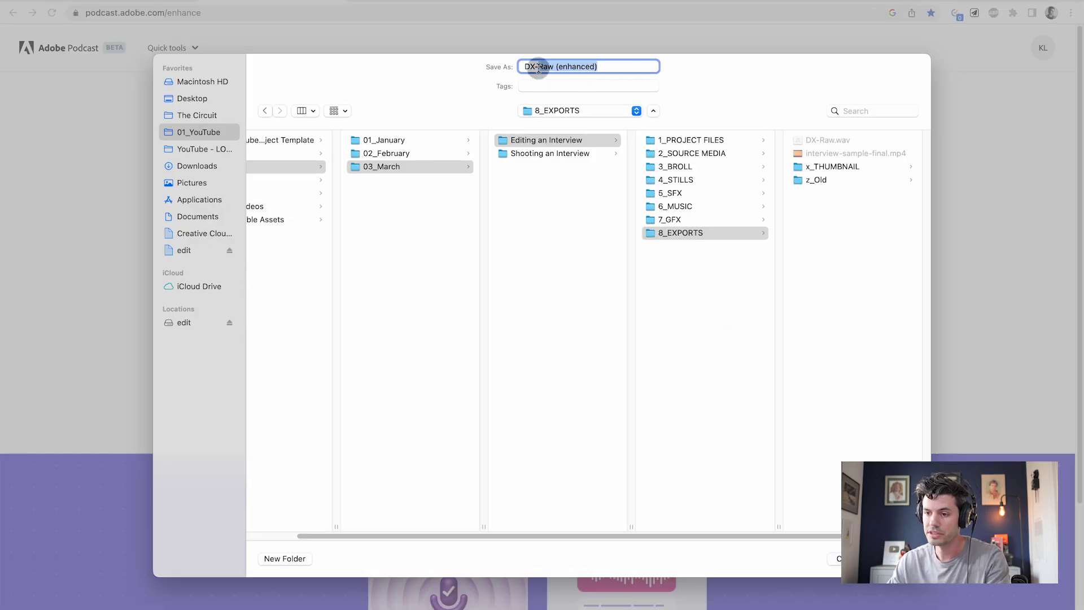
text(Cleaned)
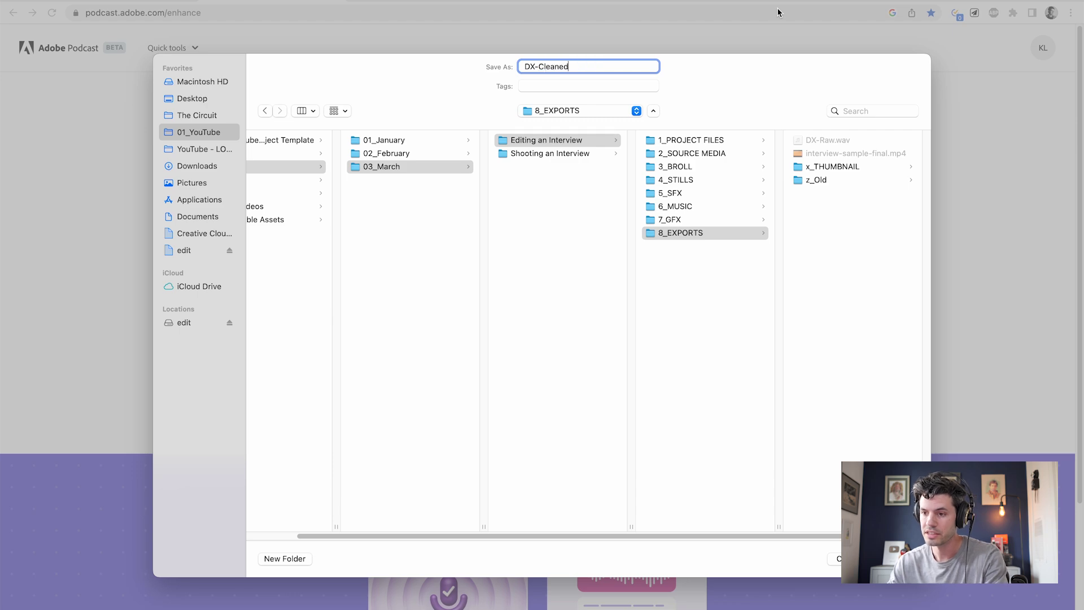
key(Return)
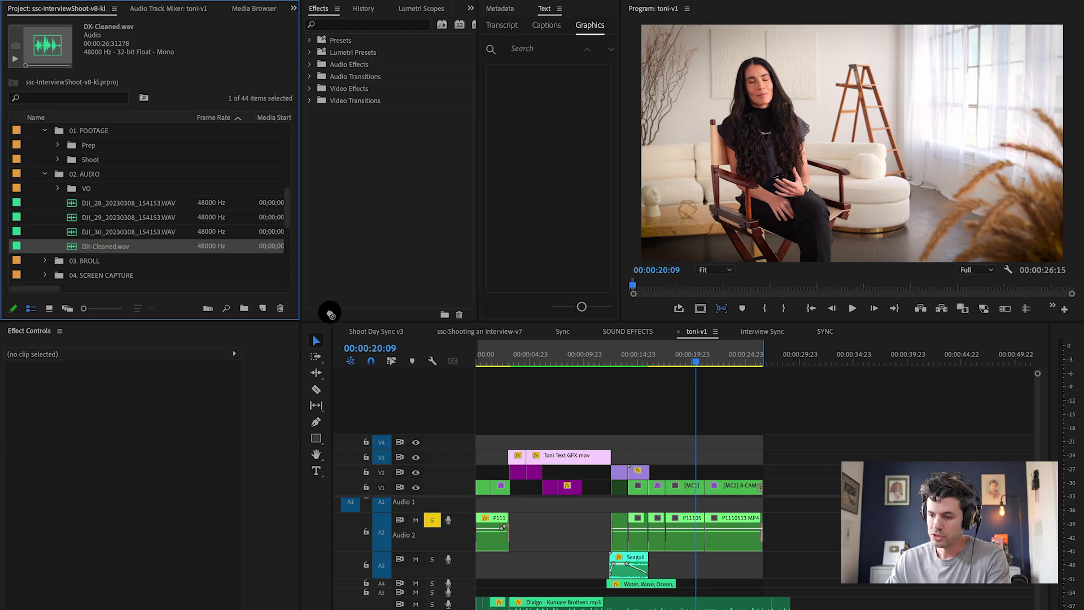
drag(330, 314, 466, 511)
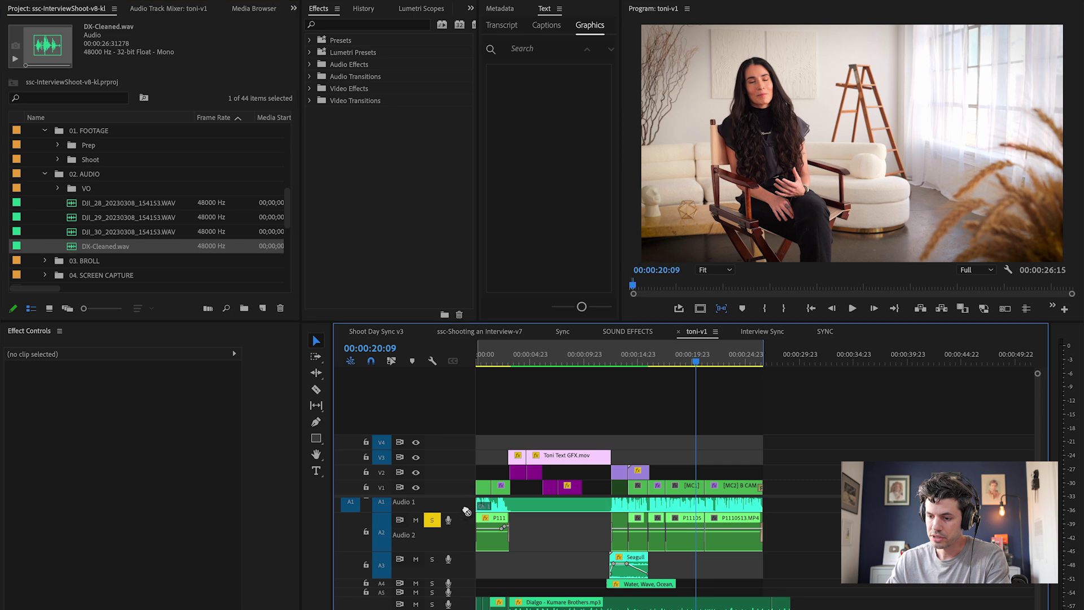
Unsolo and mute the original dialogue on Audio 2, then select the DX-Cleaned.wav clip
click(434, 520)
click(417, 538)
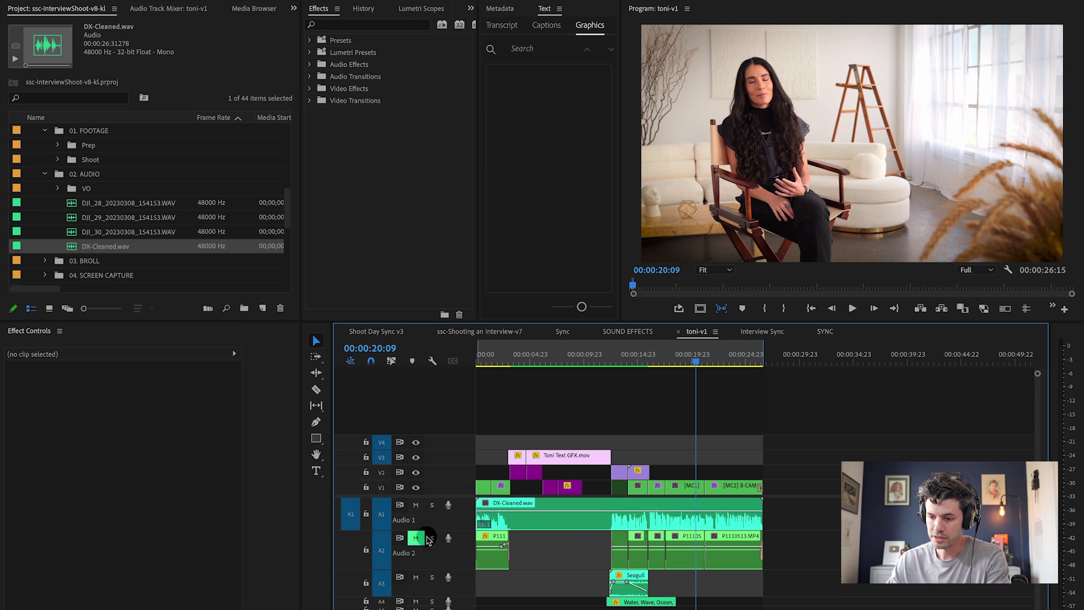
click(559, 519)
key(Home)
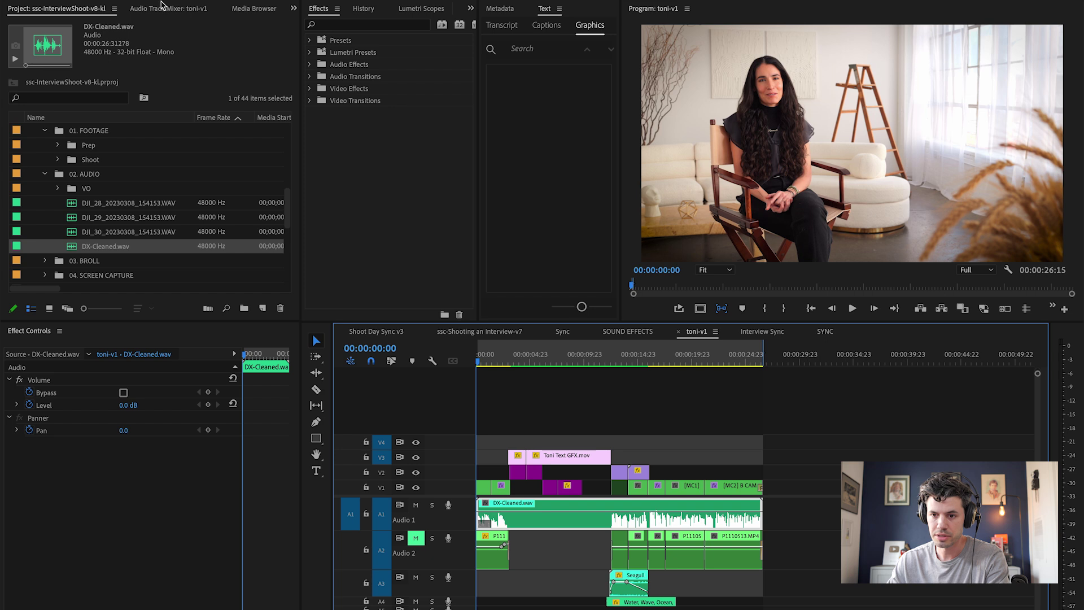
Set the DeReverb and DeNoise slots to None in the Audio Track Mixer, then play back the dialogue
click(162, 8)
click(64, 47)
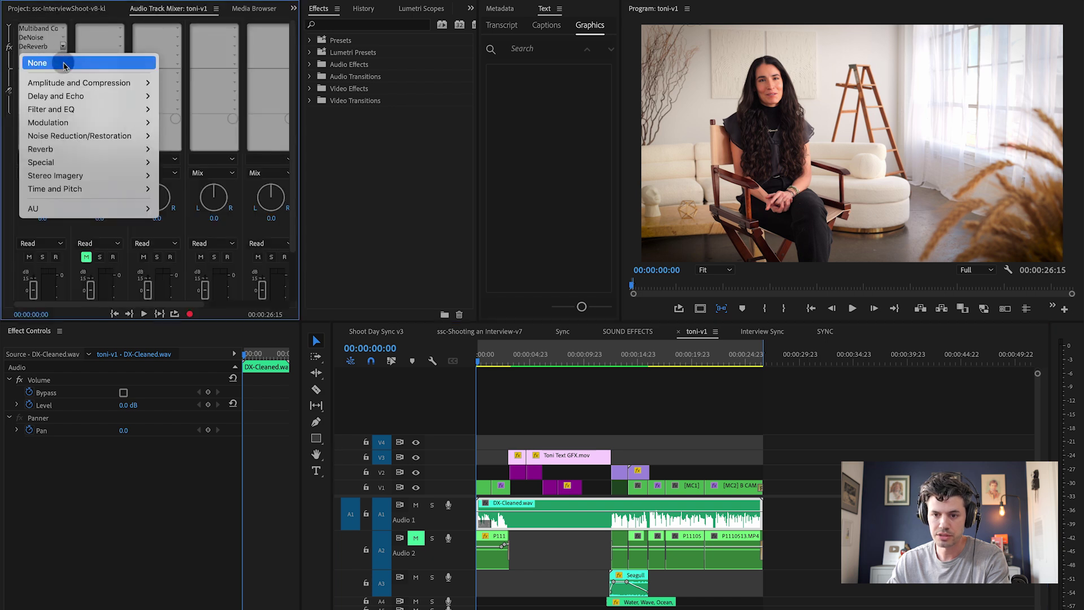
click(64, 63)
click(63, 37)
click(64, 52)
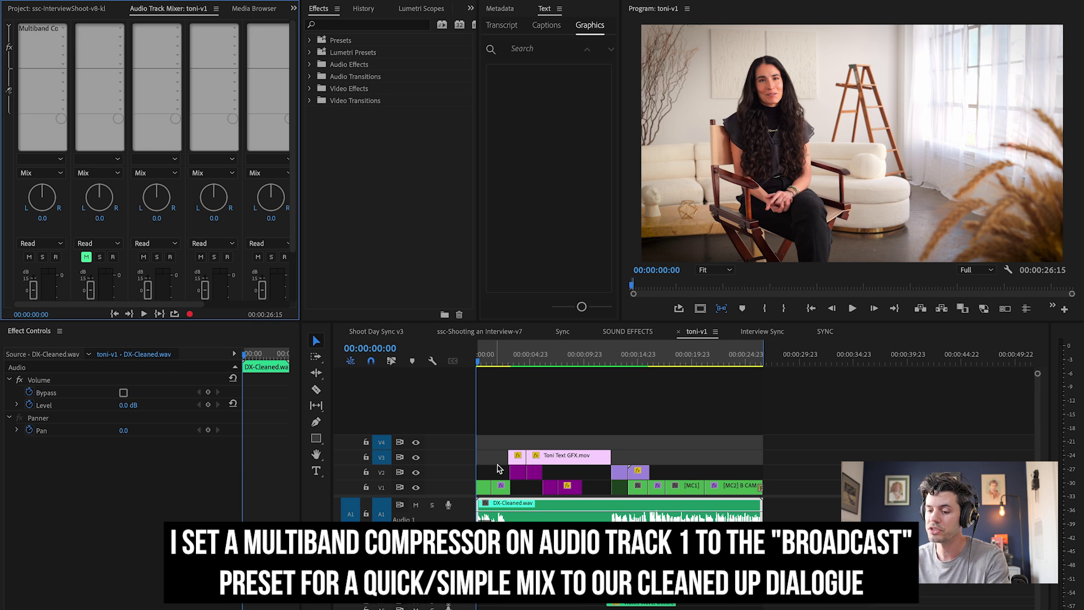
click(312, 334)
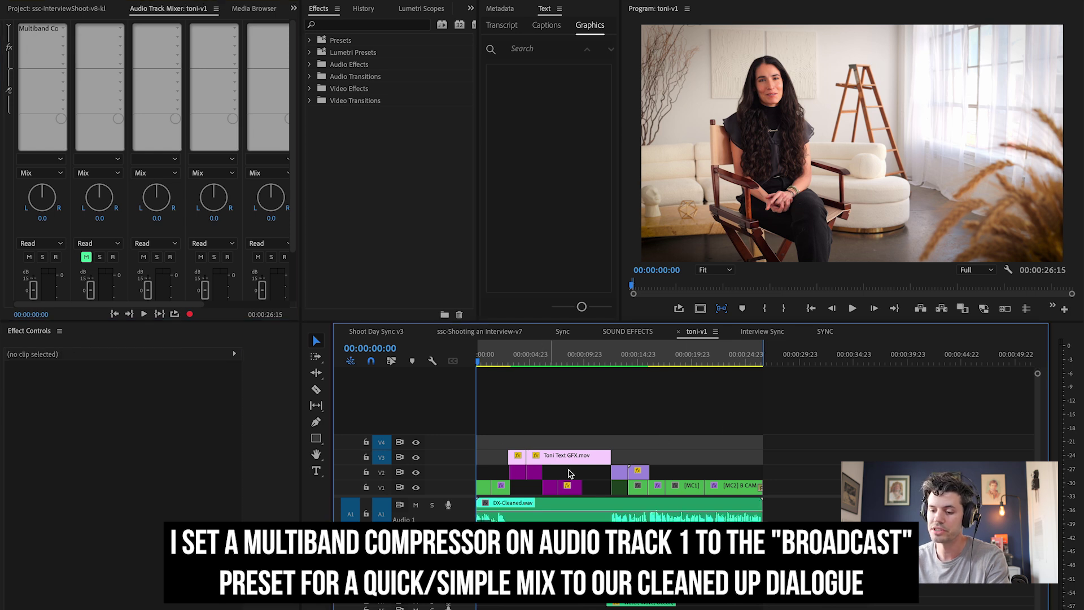
key(space)
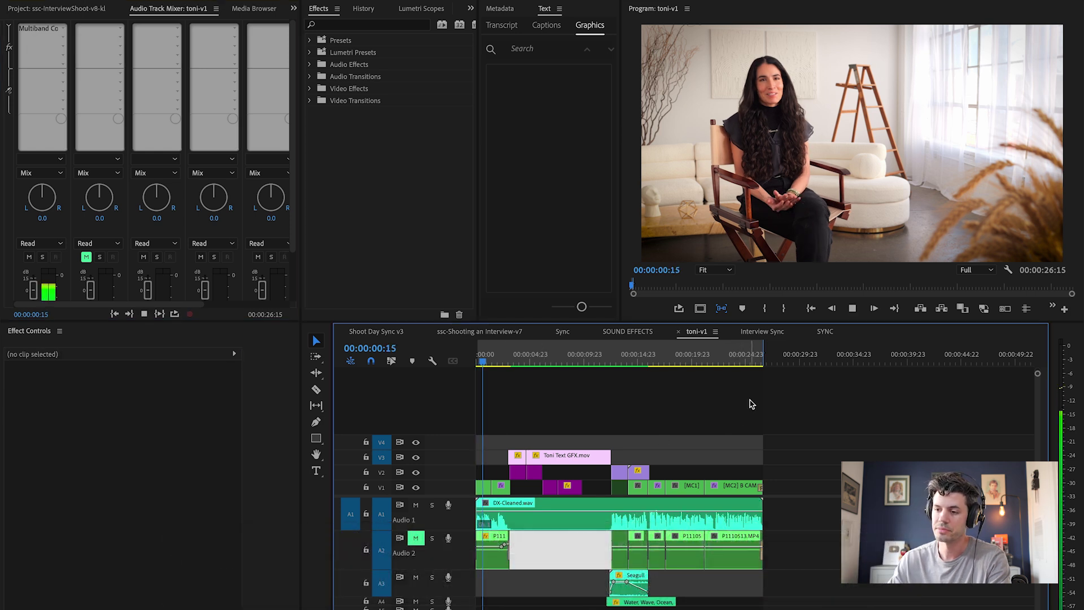